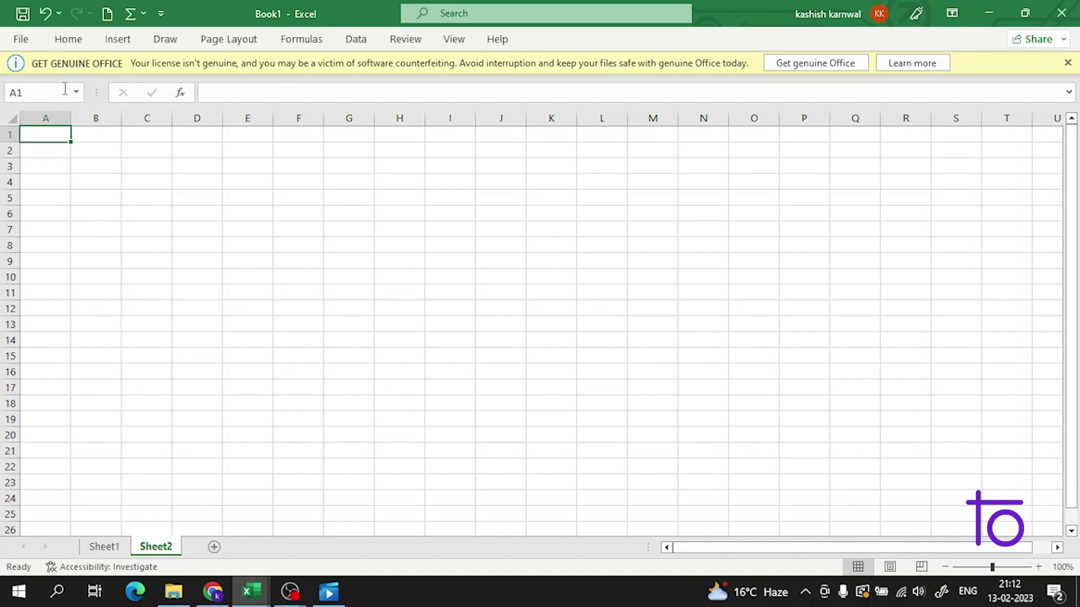
pyautogui.click(48, 149)
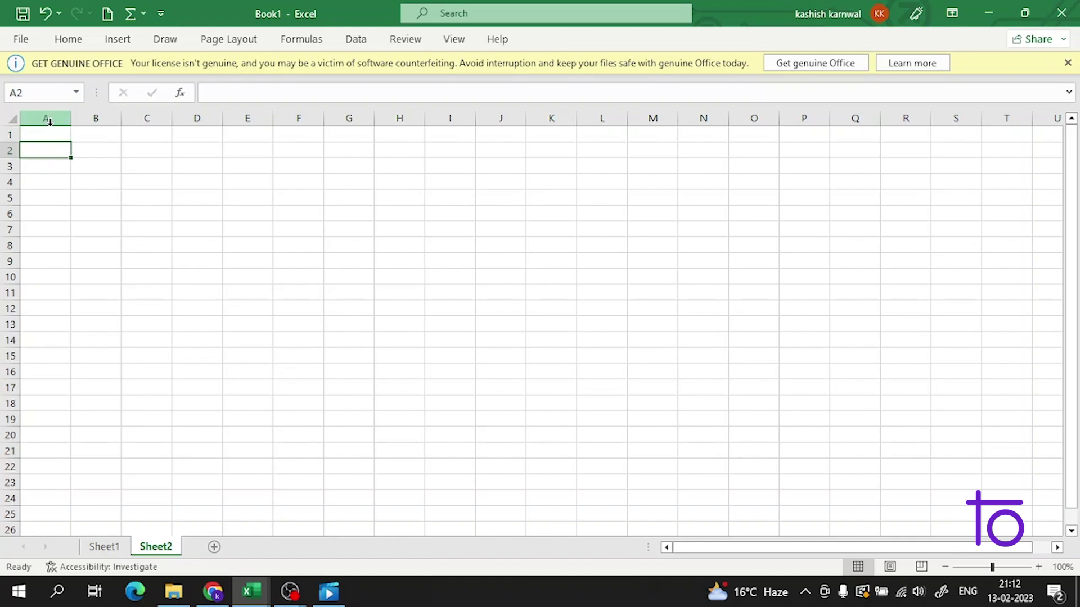
pyautogui.click(63, 135)
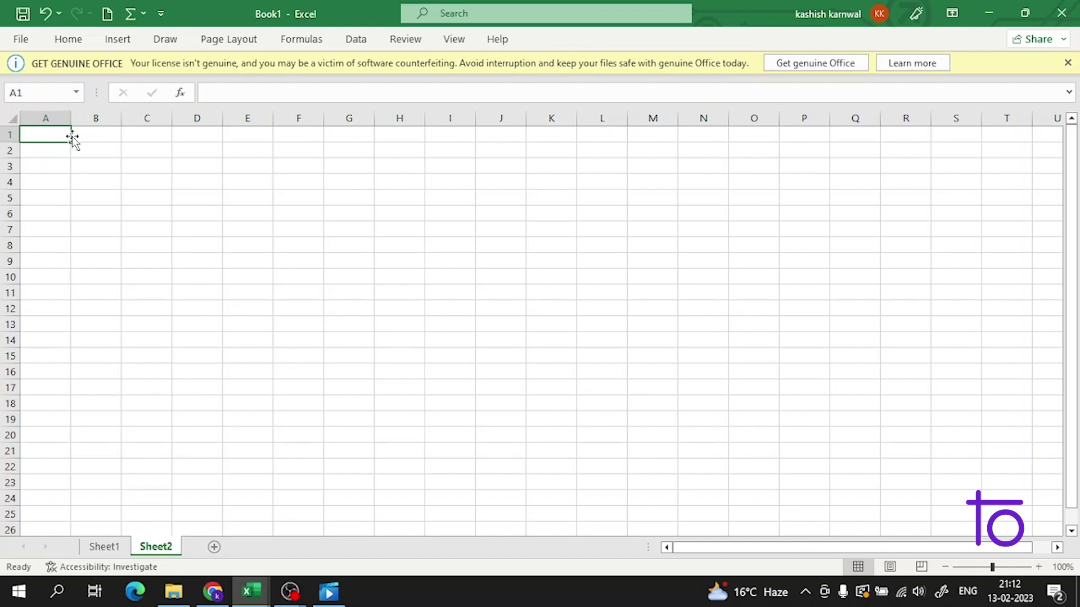
pyautogui.click(97, 136)
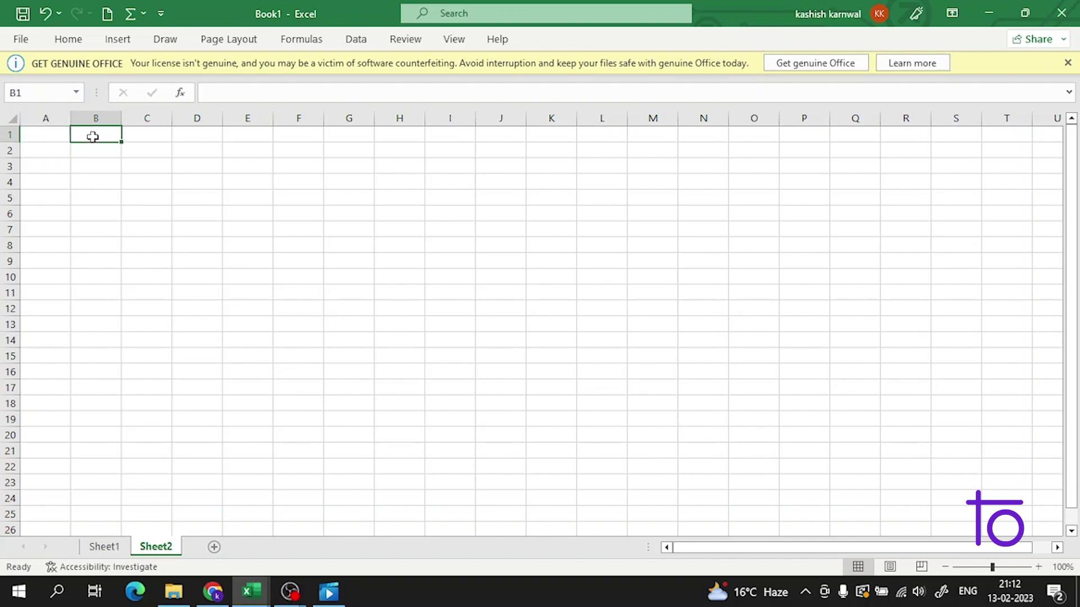
pyautogui.click(105, 149)
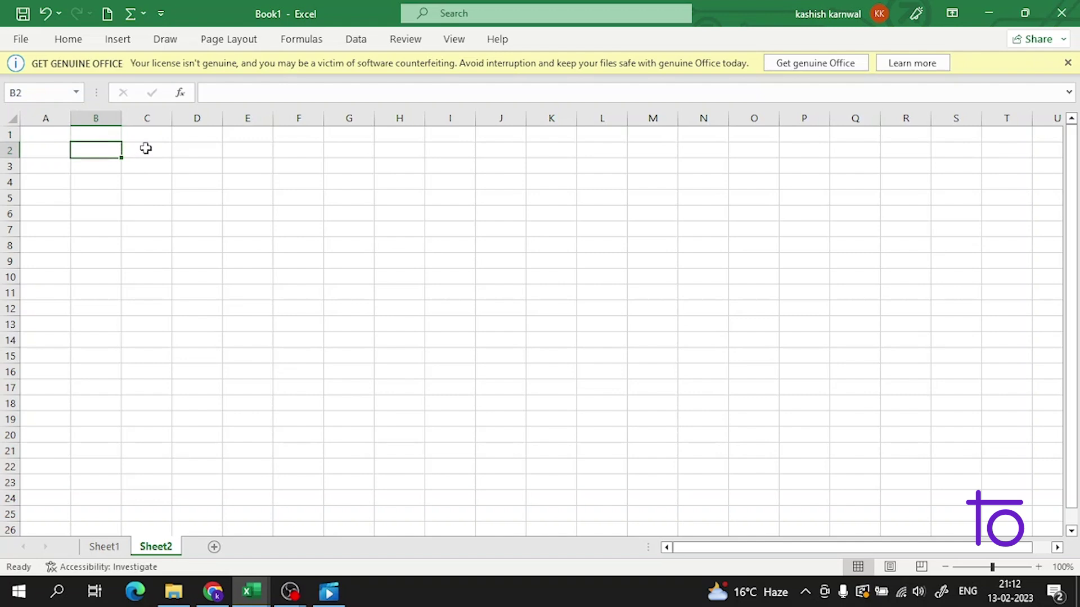
pyautogui.click(152, 156)
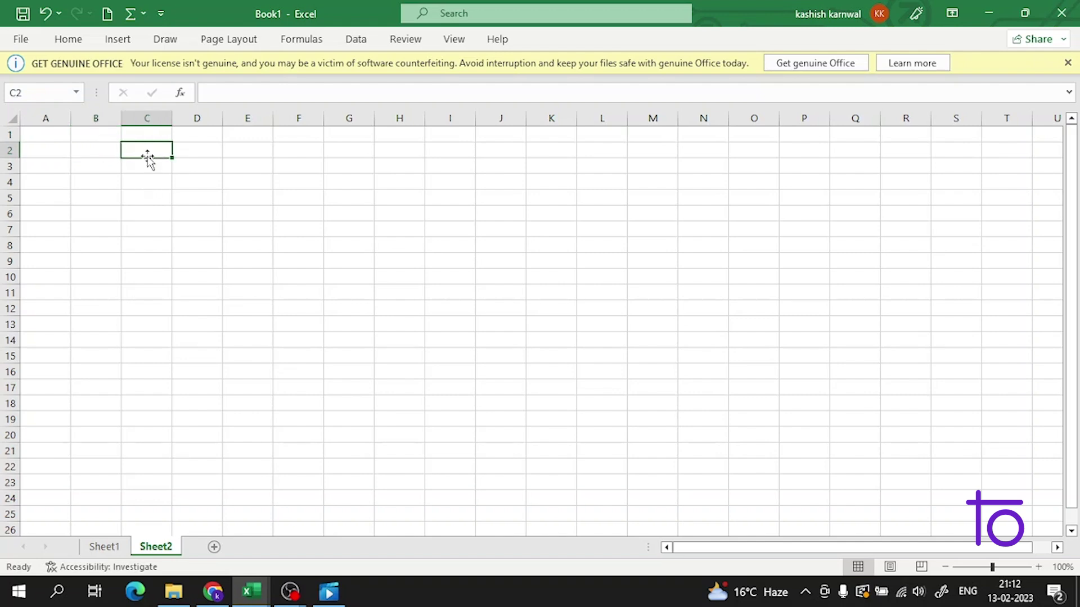
pyautogui.click(318, 152)
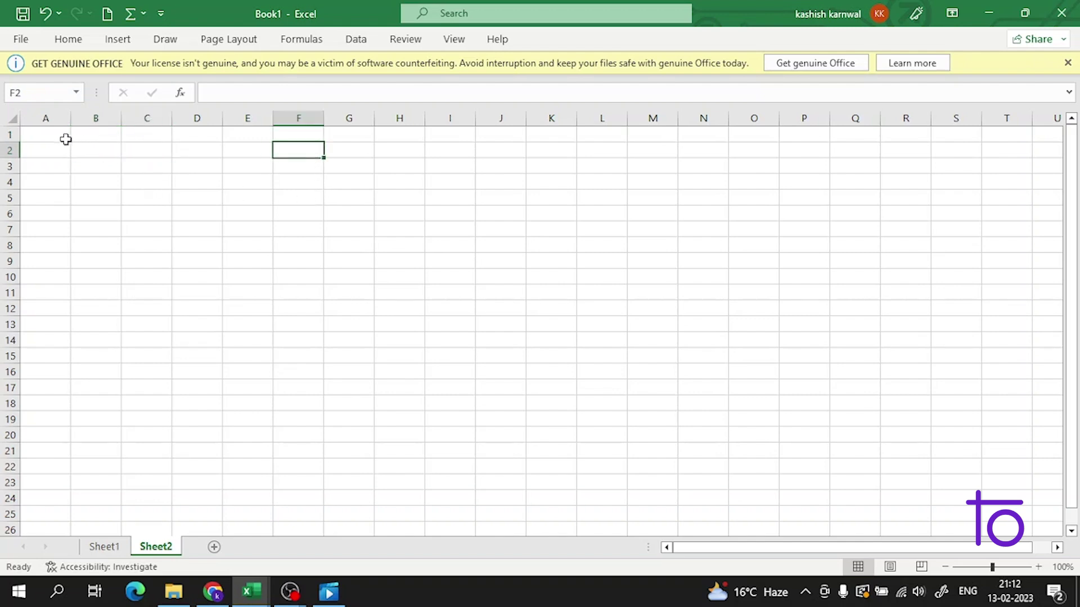
# Merge and center the cell range A1:G3 on Sheet2
pyautogui.click(69, 140)
pyautogui.moveTo(71, 140); pyautogui.dragTo(345, 160)
pyautogui.click(75, 41)
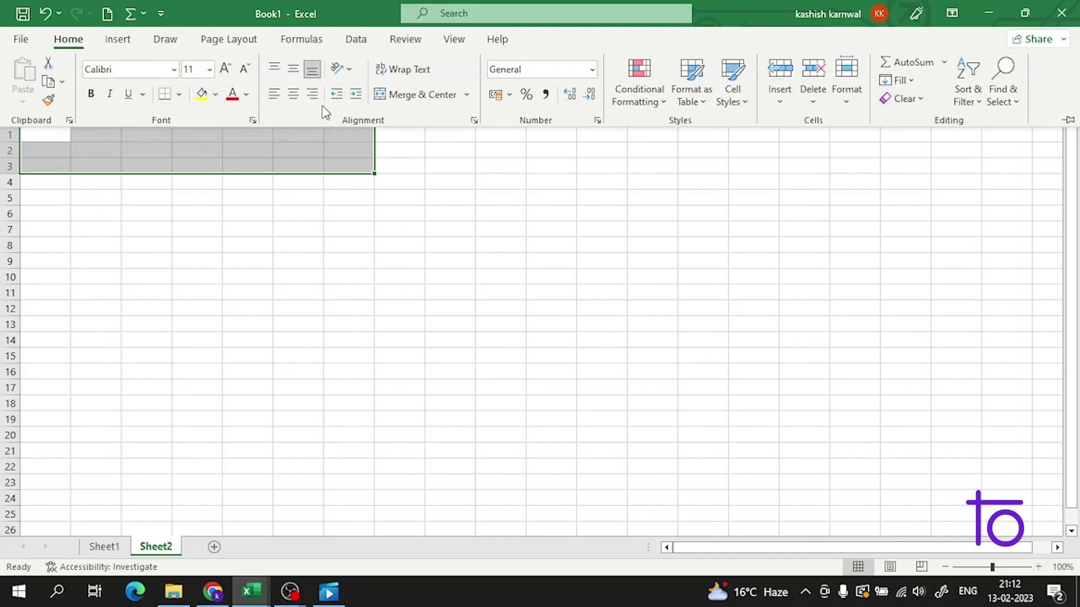
pyautogui.click(391, 100)
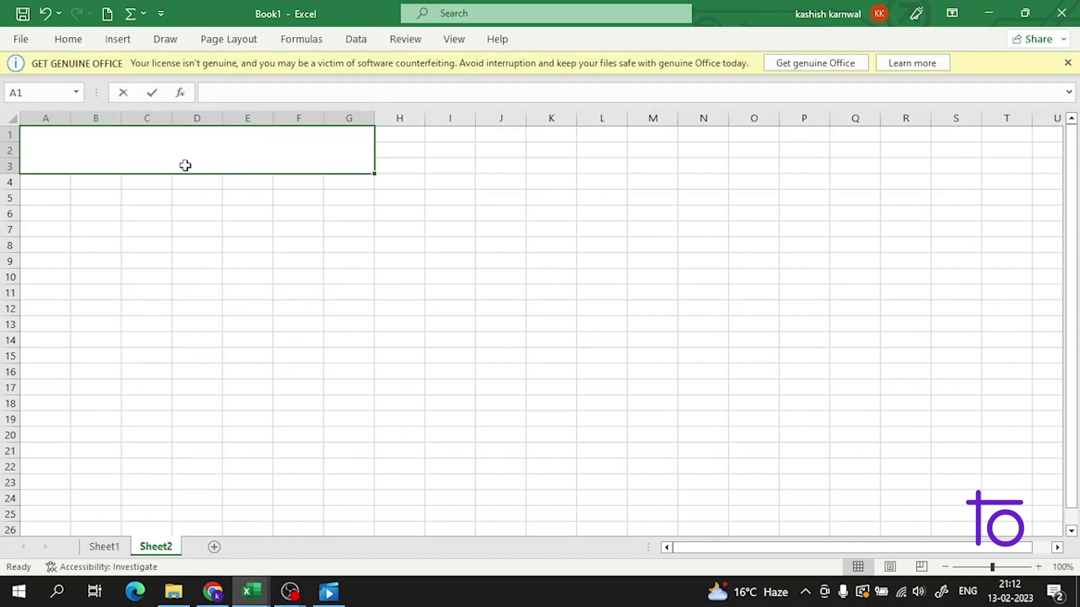
# Enter the title "contitional formatting" in the merged cell A1:G3
pyautogui.write('contodi')
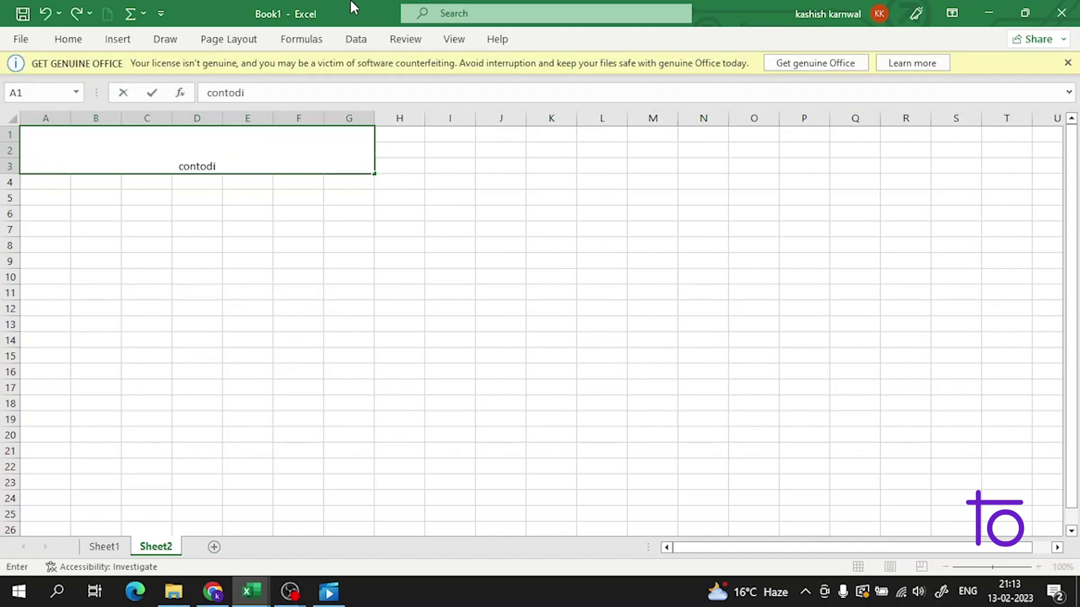
pyautogui.press('BackSpace')
pyautogui.press('BackSpace')
pyautogui.press('BackSpace')
pyautogui.write('itional form')
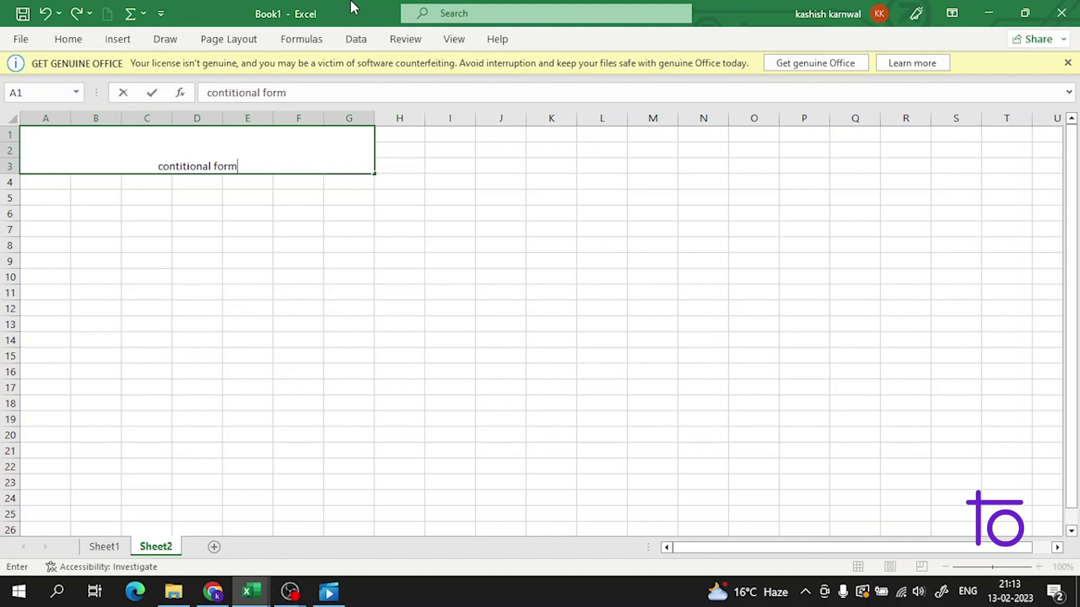
pyautogui.write('atting')
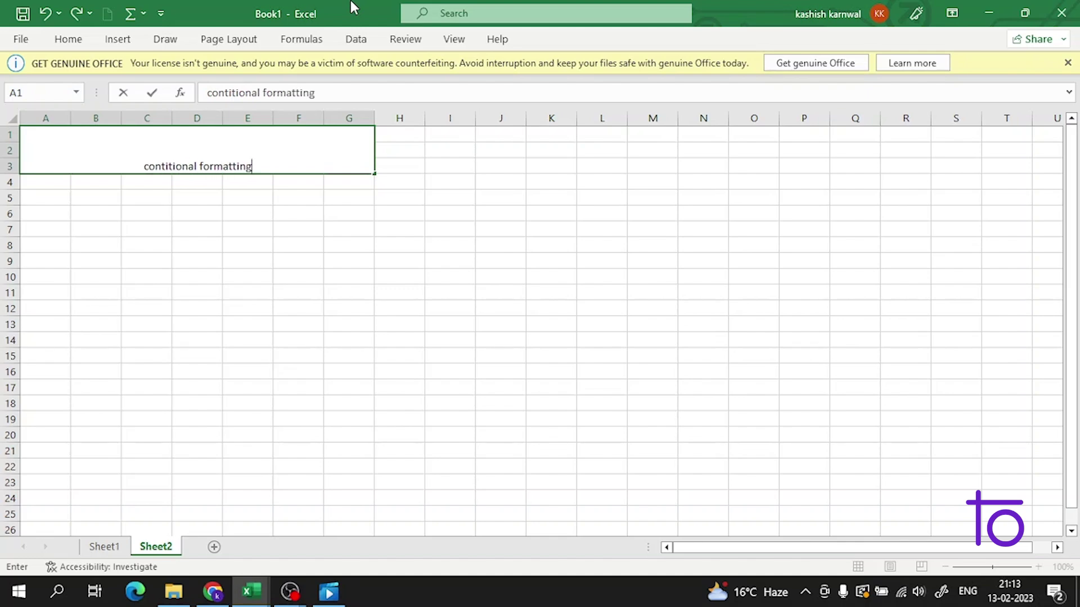
# Set the font size of the title text in the merged cell to 26
pyautogui.moveTo(144, 167); pyautogui.dragTo(259, 160)
pyautogui.click(70, 39)
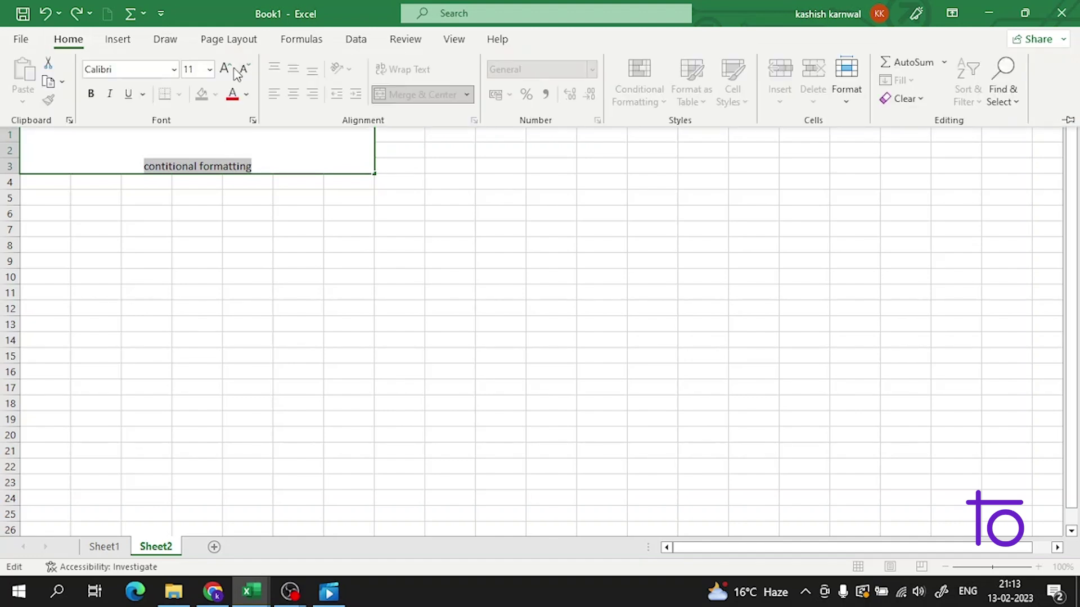
pyautogui.click(209, 69)
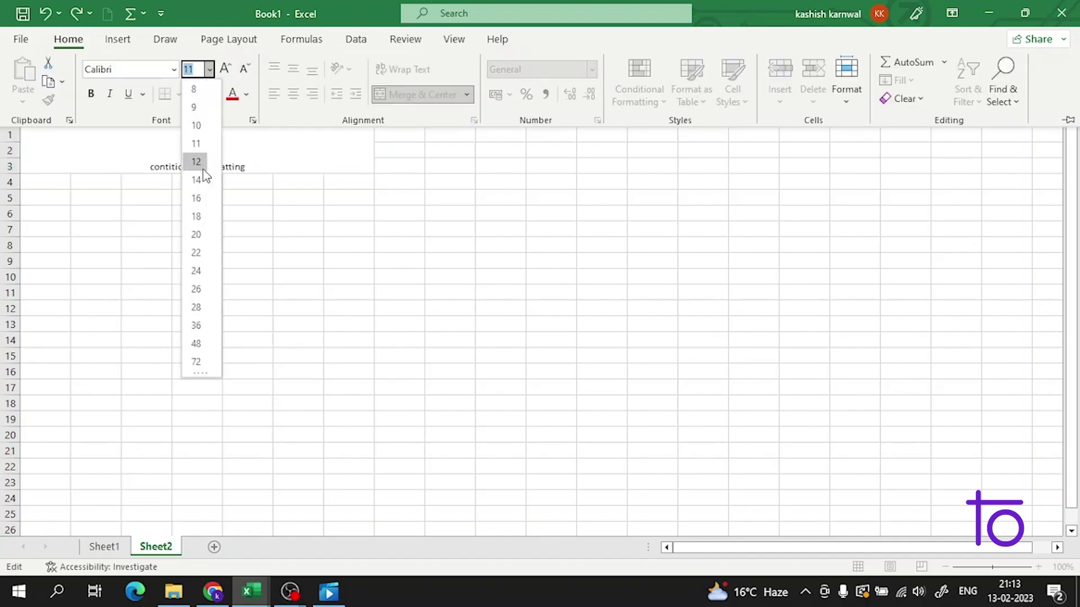
pyautogui.click(204, 292)
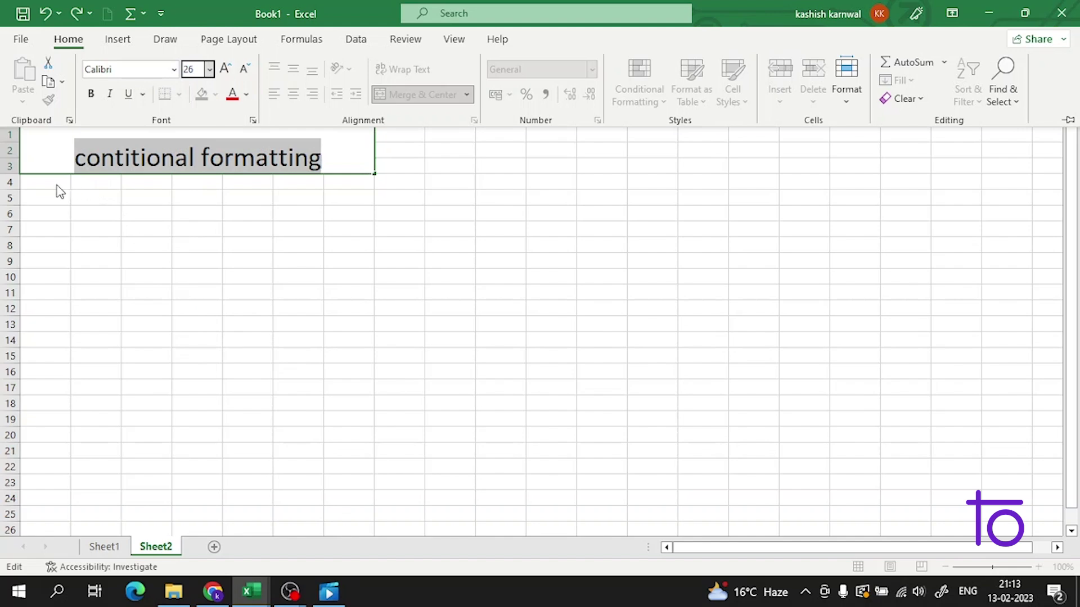
# Enter the column header "roll no" in cell A4
pyautogui.doubleClick(50, 181)
pyautogui.click(52, 181)
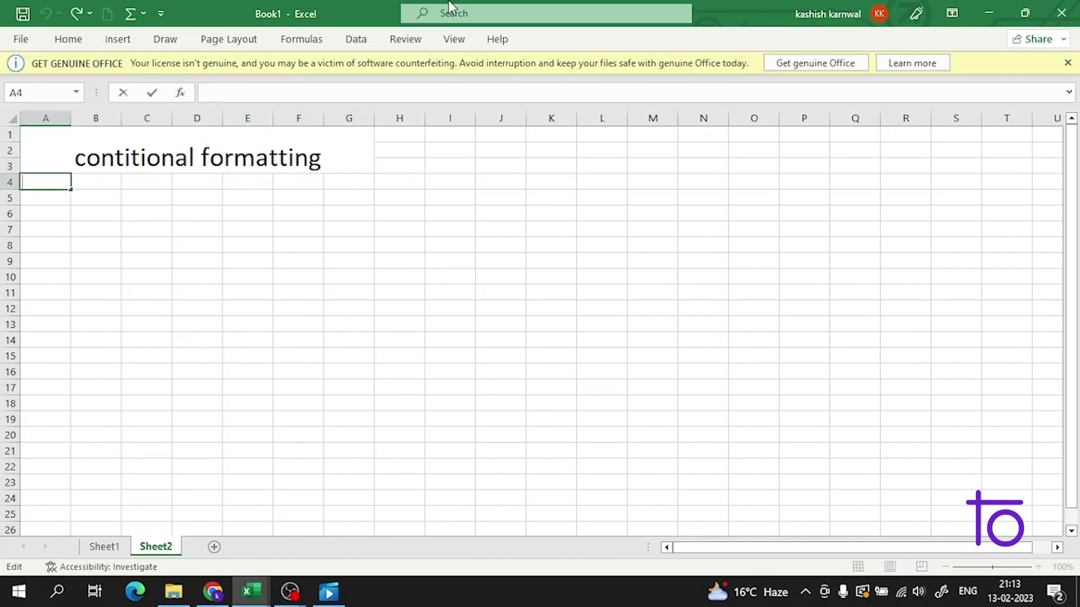
pyautogui.write('roll no')
pyautogui.press('Return')
# Fill cells A5 to A14 under the roll no header with the numbers 1 through 10
pyautogui.write('1')
pyautogui.press('Return')
pyautogui.write('2 ')
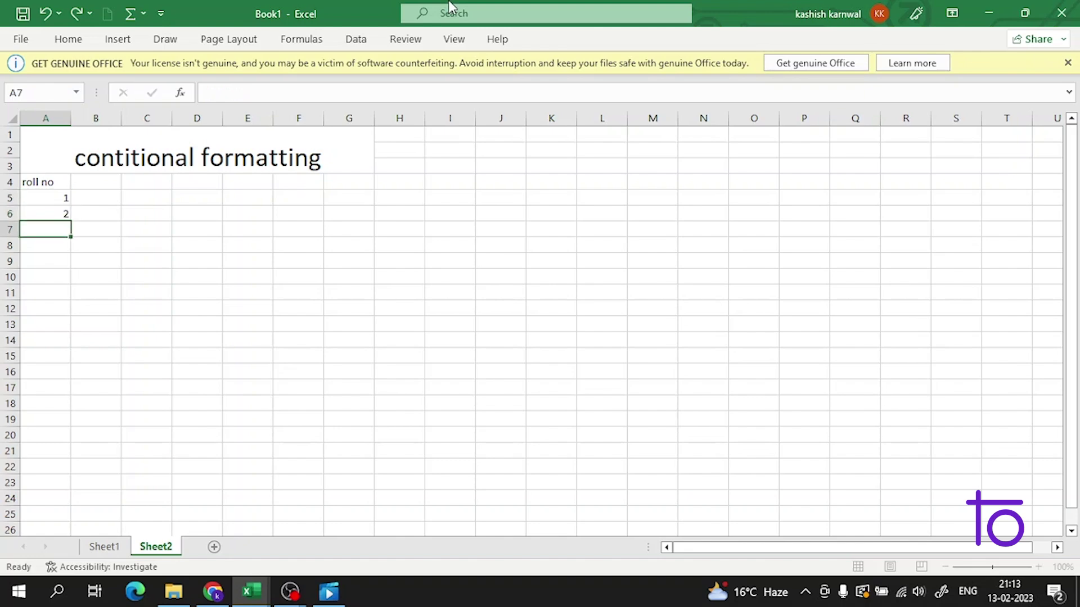
pyautogui.write('3 4')
pyautogui.press('Return')
pyautogui.write('5')
pyautogui.press('Return')
pyautogui.write('6')
pyautogui.press('Return')
pyautogui.write('7')
pyautogui.press('Return')
pyautogui.write('8')
pyautogui.press('Return')
pyautogui.write('90')
pyautogui.press('BackSpace')
pyautogui.press('Return')
pyautogui.write('10')
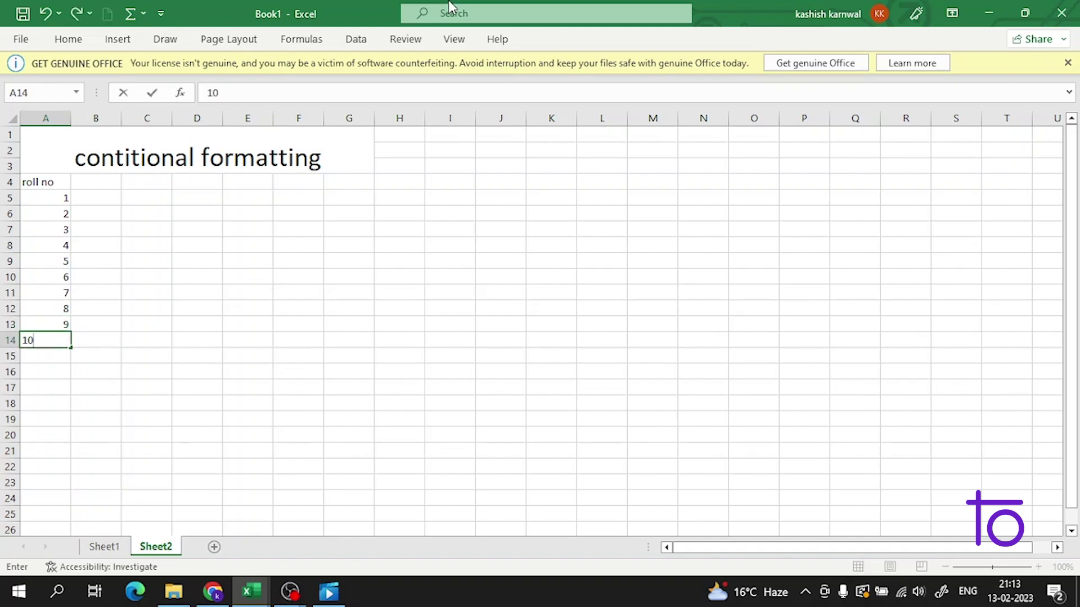
pyautogui.press('Return')
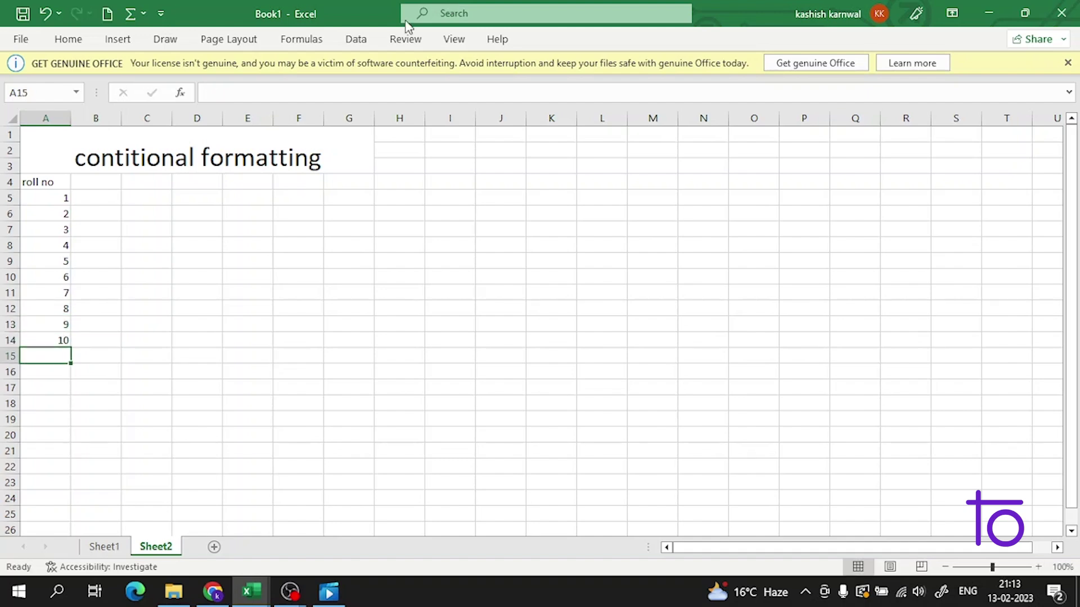
# Enter the column header "ct1" in cell B4
pyautogui.doubleClick(112, 179)
pyautogui.write('ct1')
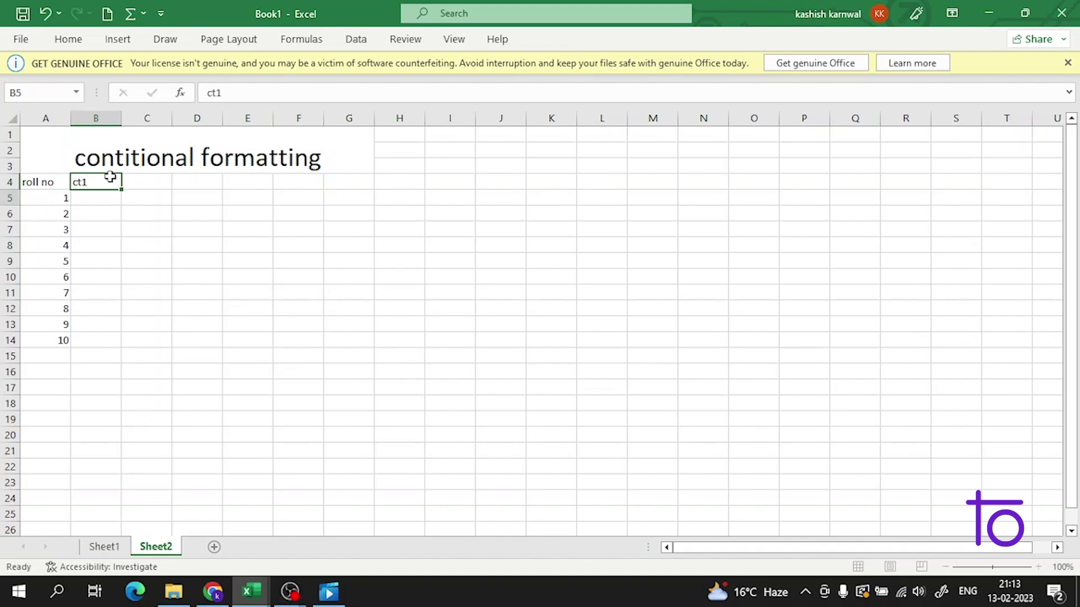
pyautogui.press('Return')
# Enter the ct1 marks 46, 65, 87, 56, 76, 45, 87, 98, 35 and 78 in cells B5 to B14
pyautogui.write('46')
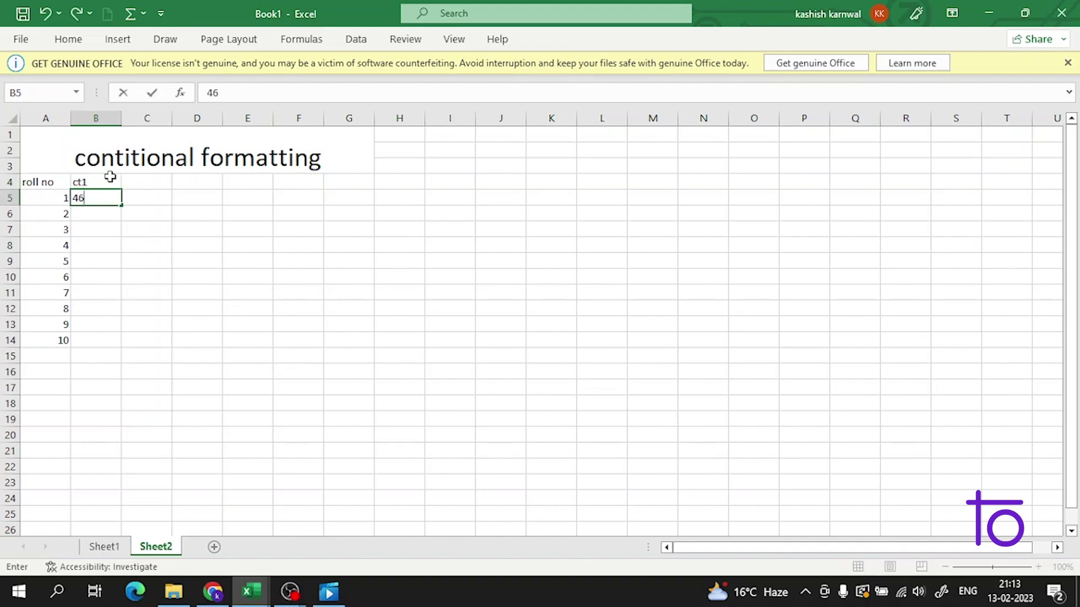
pyautogui.press('Return')
pyautogui.write('65')
pyautogui.press('Return')
pyautogui.write('87')
pyautogui.press('Return')
pyautogui.write('56')
pyautogui.press('Return')
pyautogui.write('76')
pyautogui.press('Return')
pyautogui.write('45')
pyautogui.press('Return')
pyautogui.write('87')
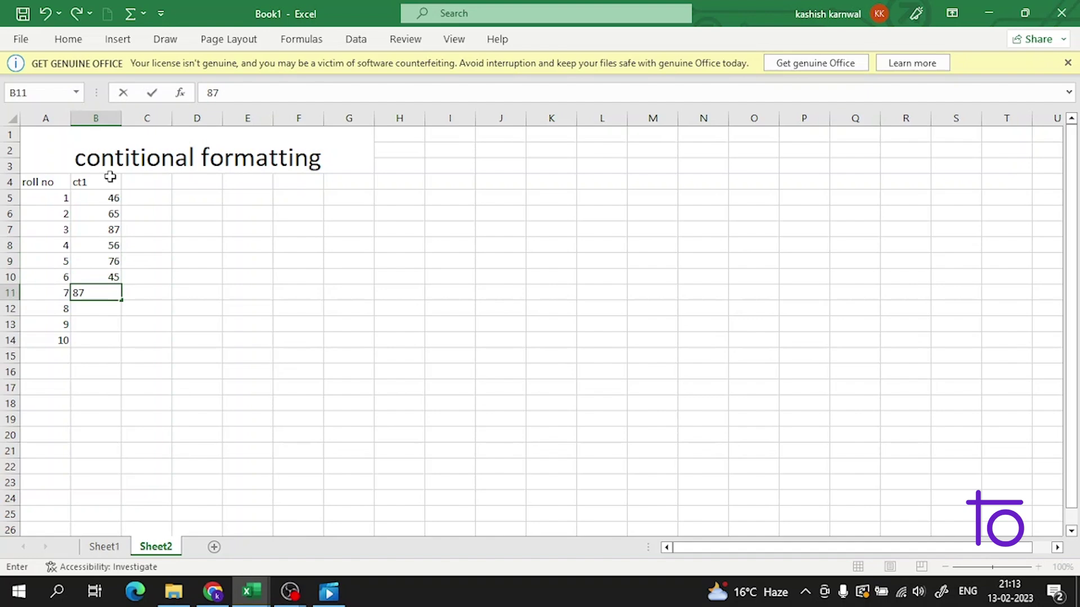
pyautogui.press('Return')
pyautogui.write('98')
pyautogui.press('Return')
pyautogui.write('35')
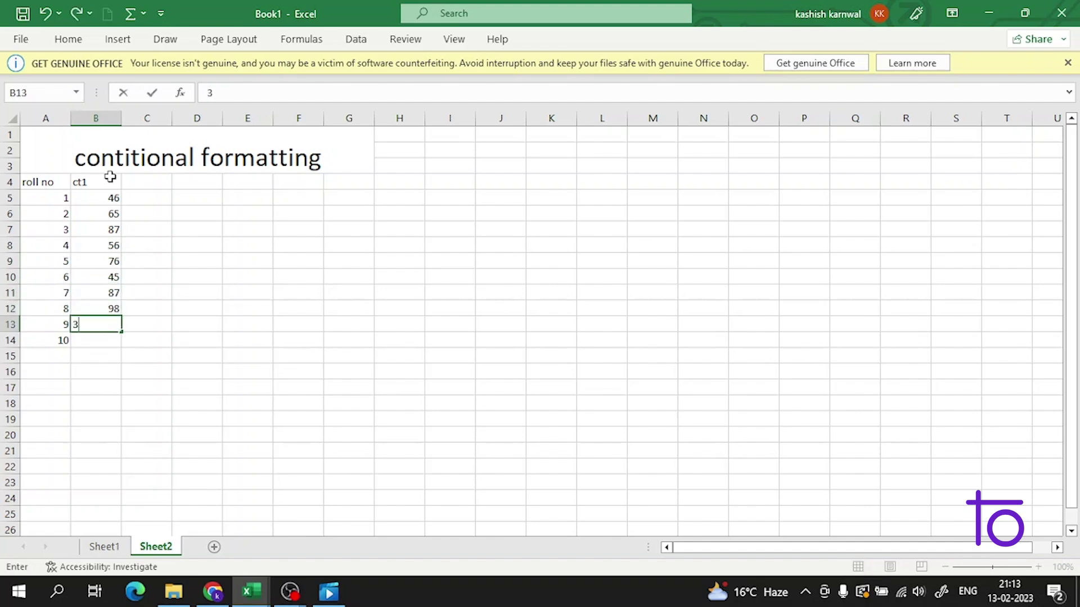
pyautogui.press('Return')
pyautogui.write('78')
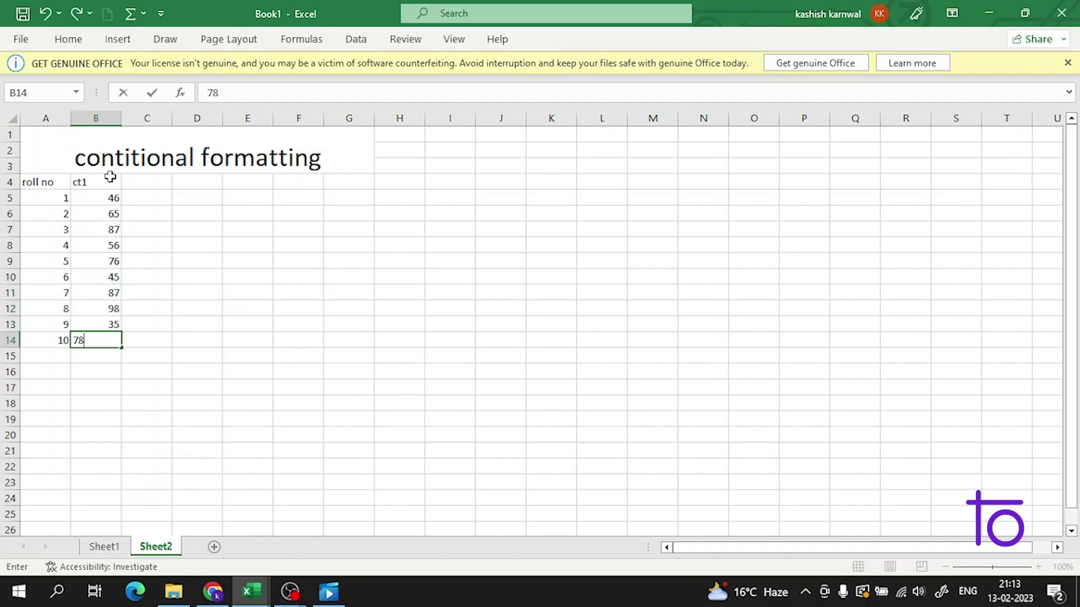
pyautogui.press('Return')
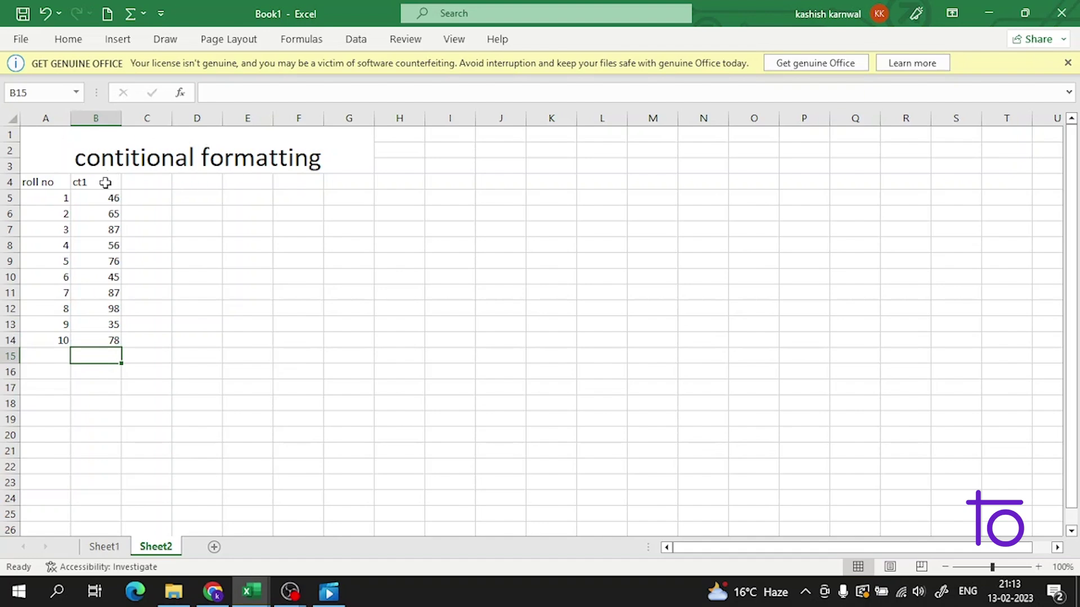
# Enter the column header "ct 2" in cell C4
pyautogui.click(147, 181)
pyautogui.write('c')
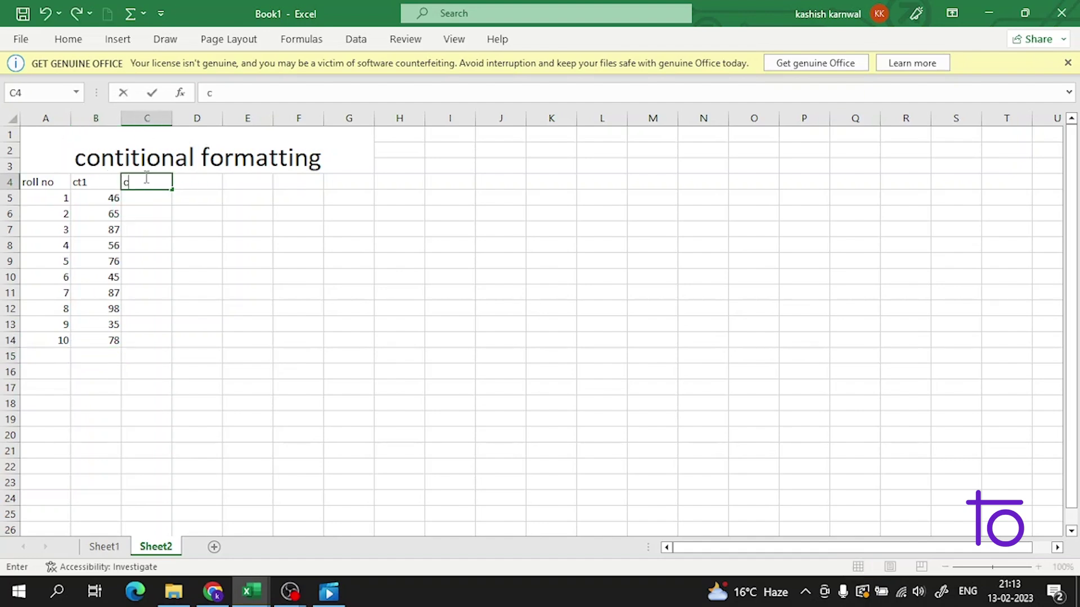
pyautogui.write('t 23')
pyautogui.press('BackSpace')
pyautogui.click(156, 194)
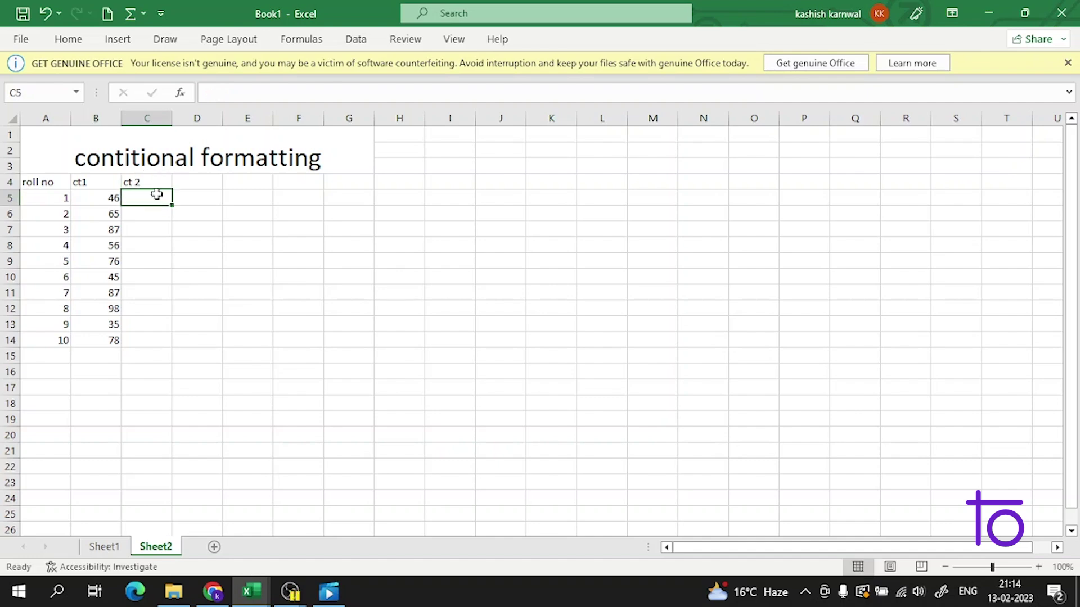
# Enter the ct 2 marks 55, 12, 45, 1, 24, 24, 78, 54, 21 and 21 in cells C5 to C14
pyautogui.write('55')
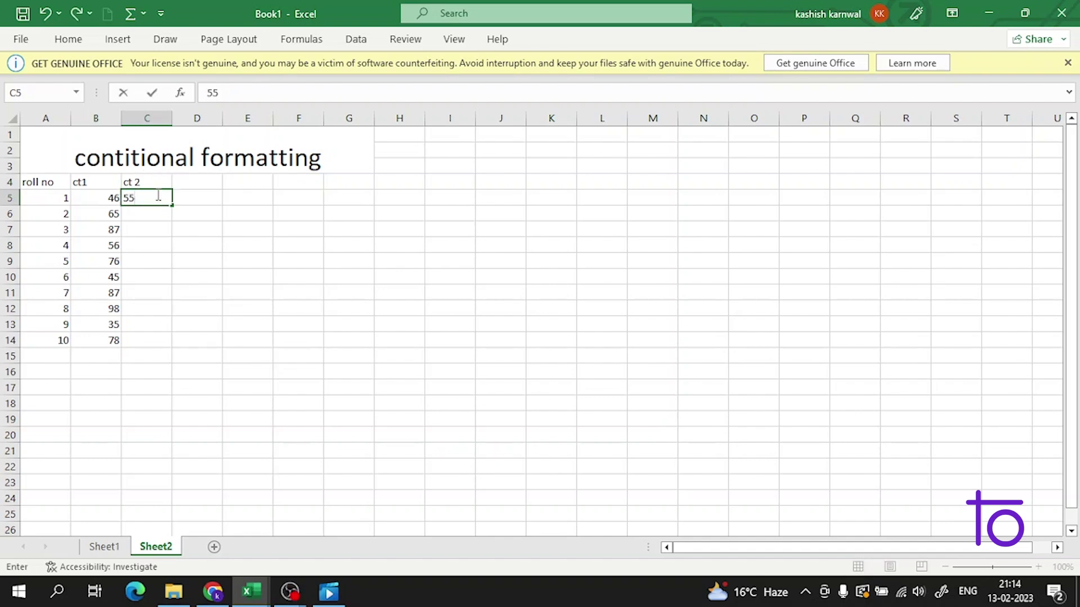
pyautogui.press('Return')
pyautogui.write('12')
pyautogui.press('Return')
pyautogui.write('45')
pyautogui.press('Return')
pyautogui.write('1')
pyautogui.press('Return')
pyautogui.write('24')
pyautogui.press('Return')
pyautogui.write('24')
pyautogui.press('Return')
pyautogui.write('78')
pyautogui.press('Return')
pyautogui.write('54')
pyautogui.press('Return')
pyautogui.write('21')
pyautogui.press('Return')
pyautogui.write('21')
pyautogui.press('Return')
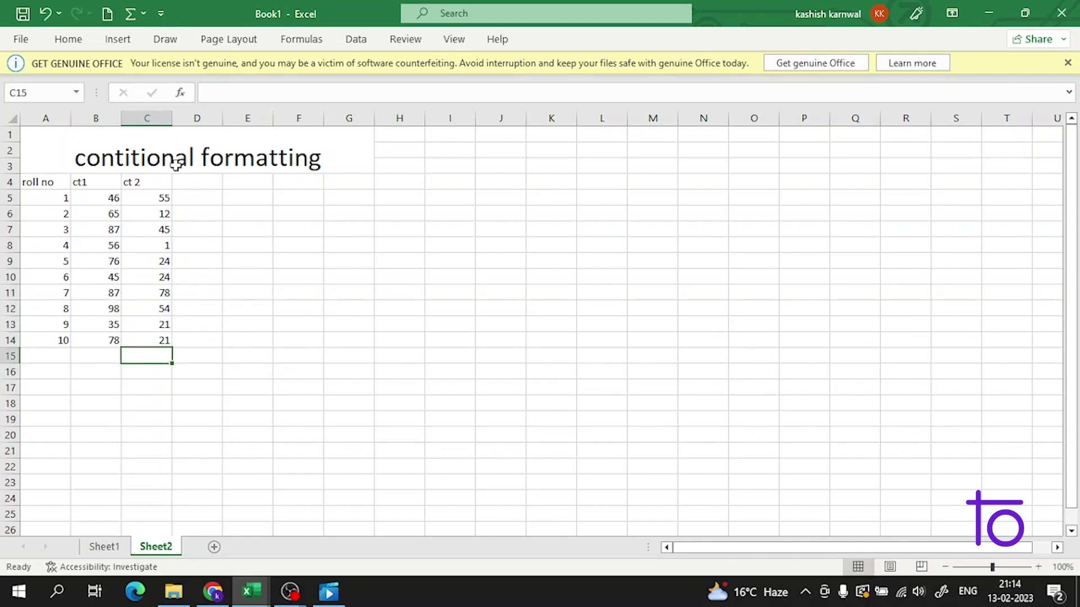
# Enter the column header "ct 3" in cell D4
pyautogui.doubleClick(194, 184)
pyautogui.write('ct 3')
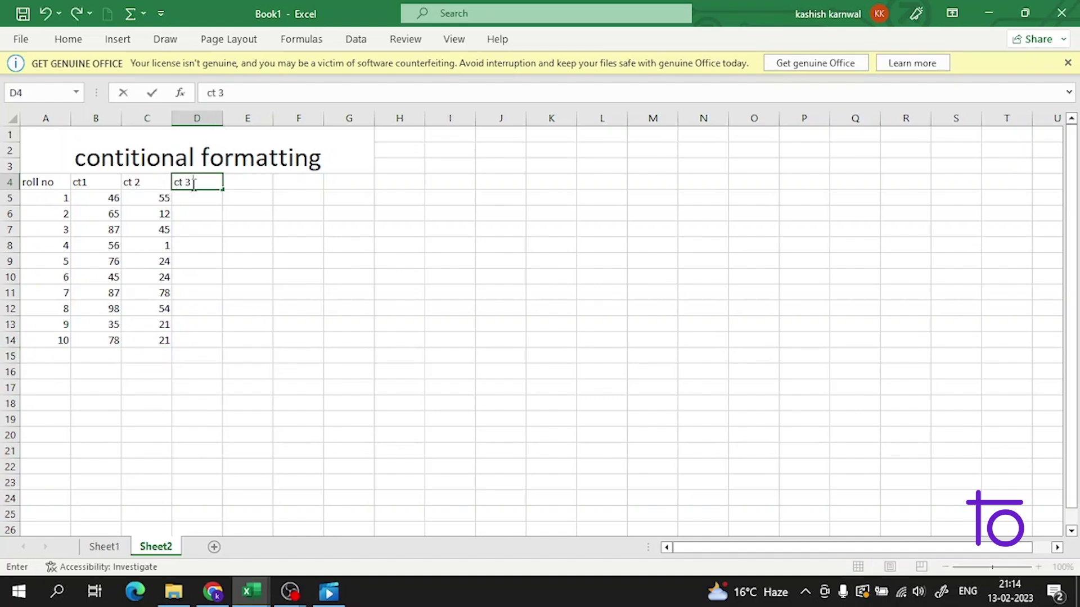
pyautogui.write(' 567')
pyautogui.press('BackSpace')
pyautogui.press('BackSpace')
pyautogui.press('BackSpace')
pyautogui.press('BackSpace')
pyautogui.press('Return')
# Enter the ct 3 marks 45, 34, 34, 78, 43, 67, 65, 45, 55 and 67 in cells D5 to D14
pyautogui.write('45')
pyautogui.press('Return')
pyautogui.write('34')
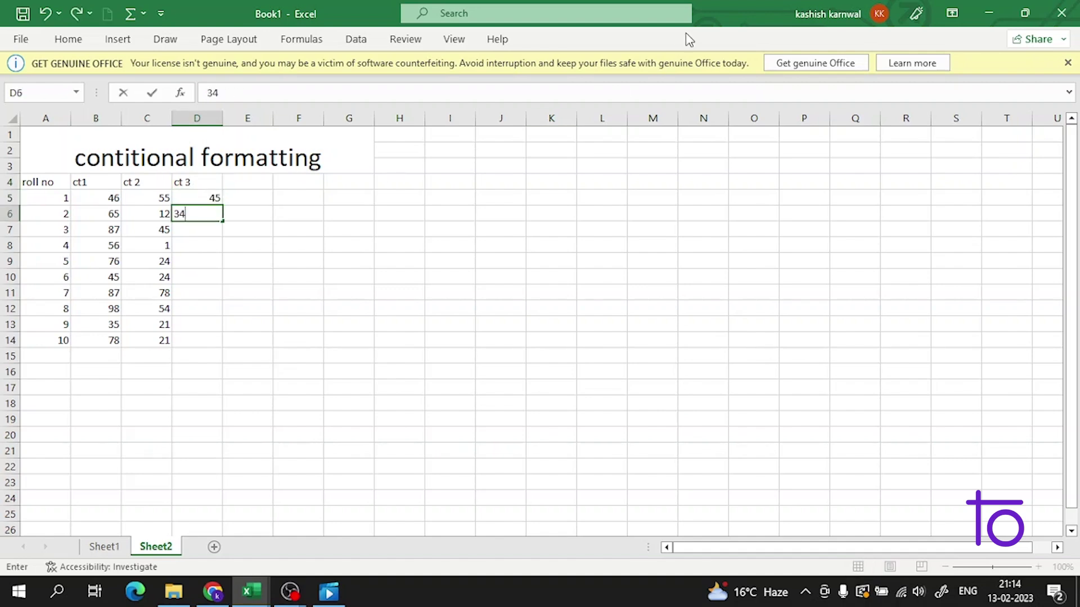
pyautogui.press('Return')
pyautogui.write('345')
pyautogui.press('BackSpace')
pyautogui.press('Return')
pyautogui.write('78')
pyautogui.press('Return')
pyautogui.write('43')
pyautogui.press('Return')
pyautogui.write('67')
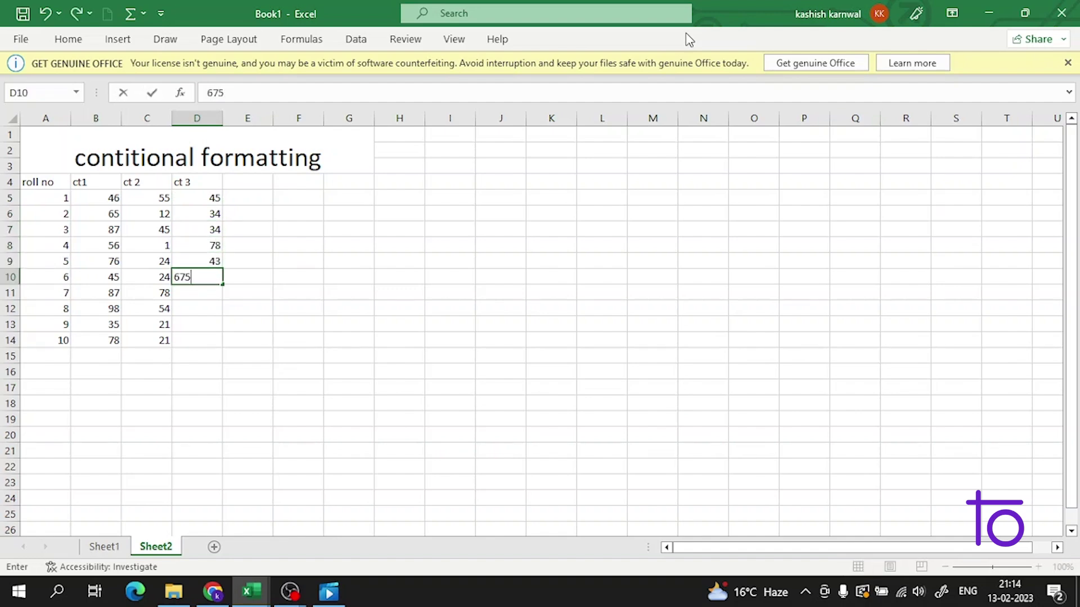
pyautogui.press('Return')
pyautogui.write('65')
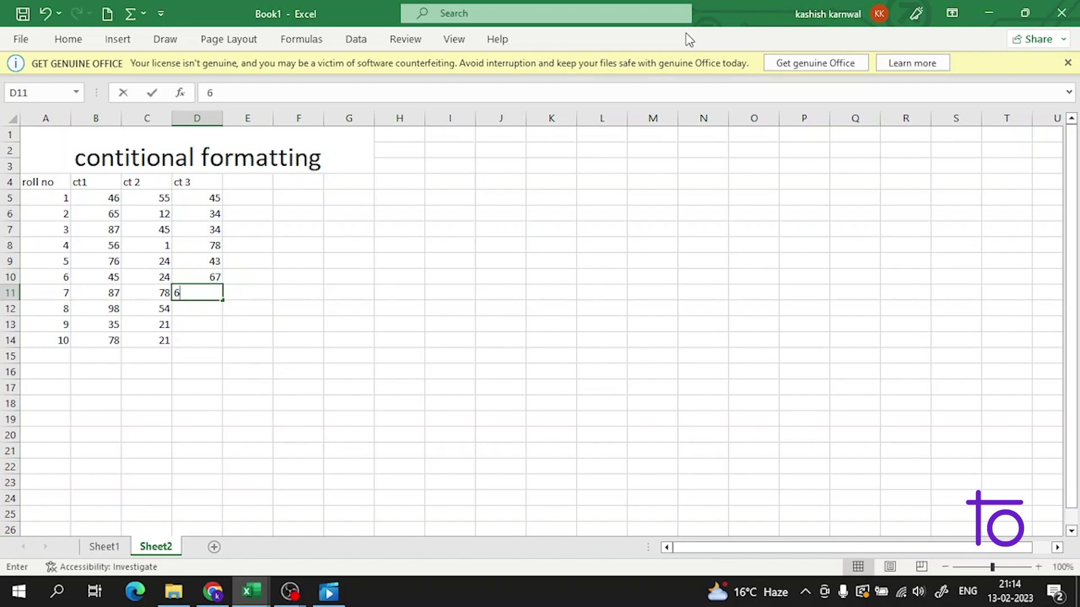
pyautogui.press('Return')
pyautogui.write('45')
pyautogui.press('Return')
pyautogui.write('55')
pyautogui.press('Return')
pyautogui.write('67')
pyautogui.press('Return')
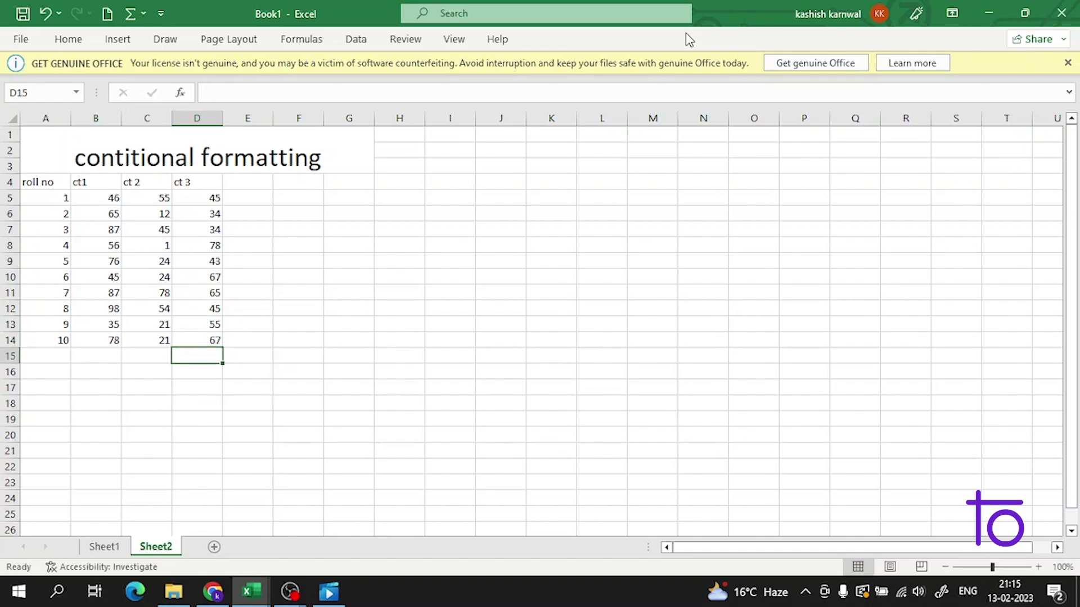
pyautogui.click(247, 213)
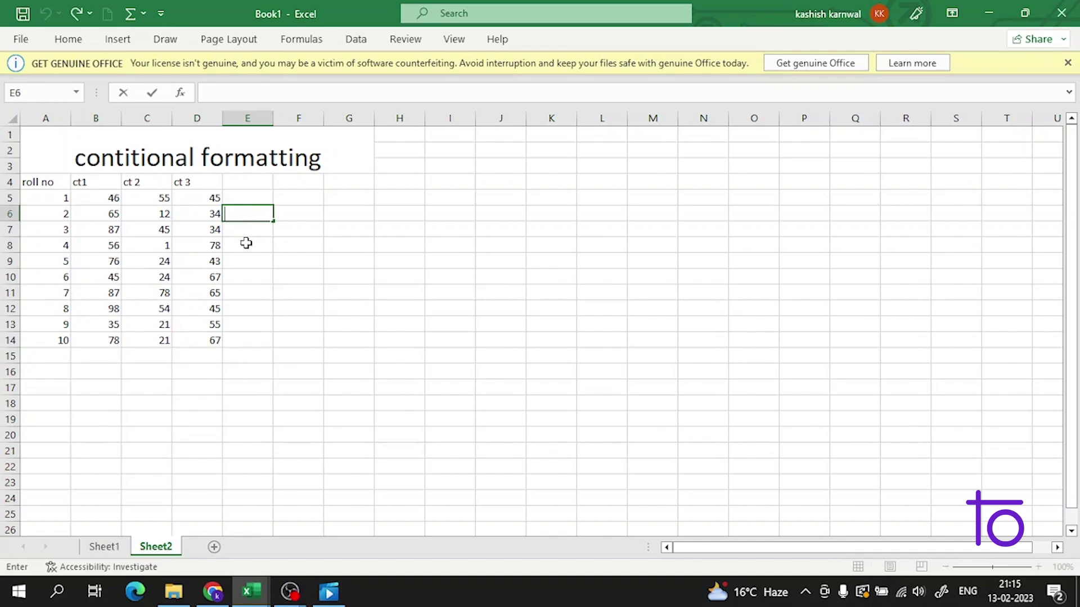
pyautogui.click(235, 200)
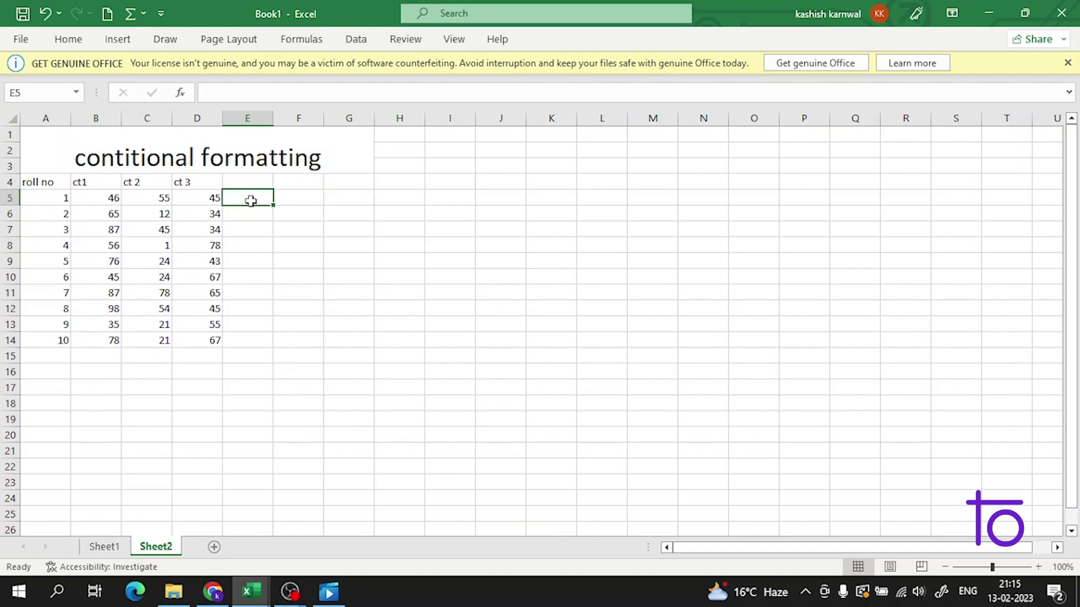
# Enter the formula =IF(B5>=60,"true") in cell E5 to test the first ct1 mark
pyautogui.write('=')
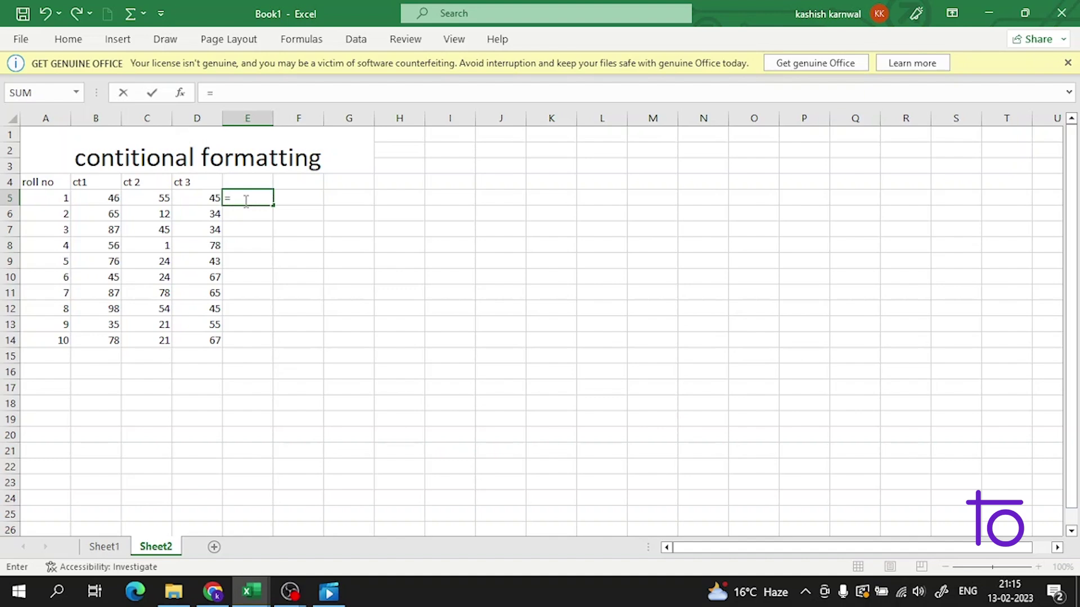
pyautogui.write('if')
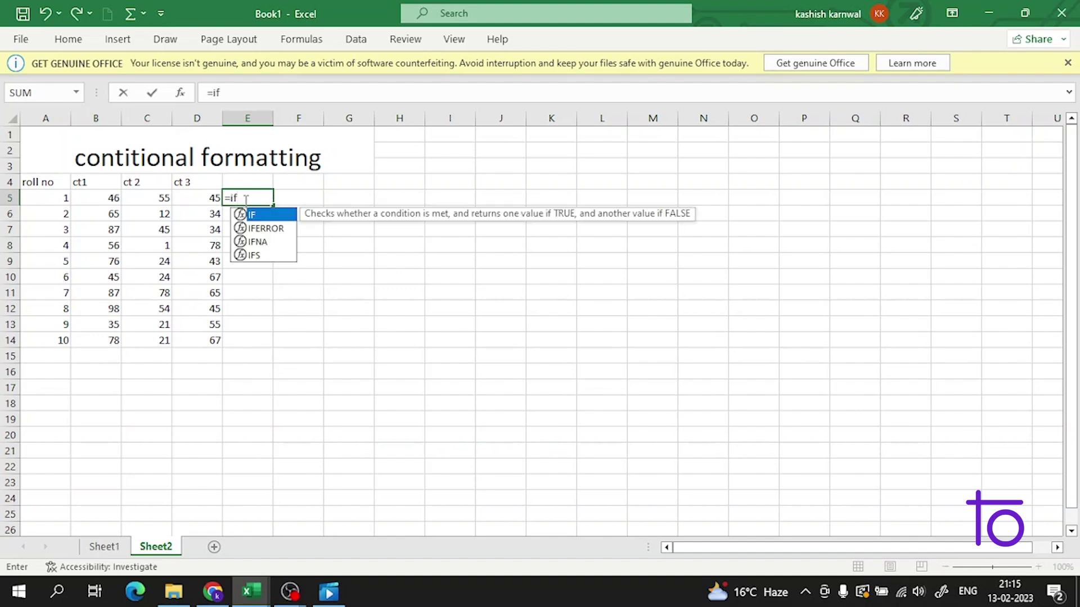
pyautogui.doubleClick(241, 214)
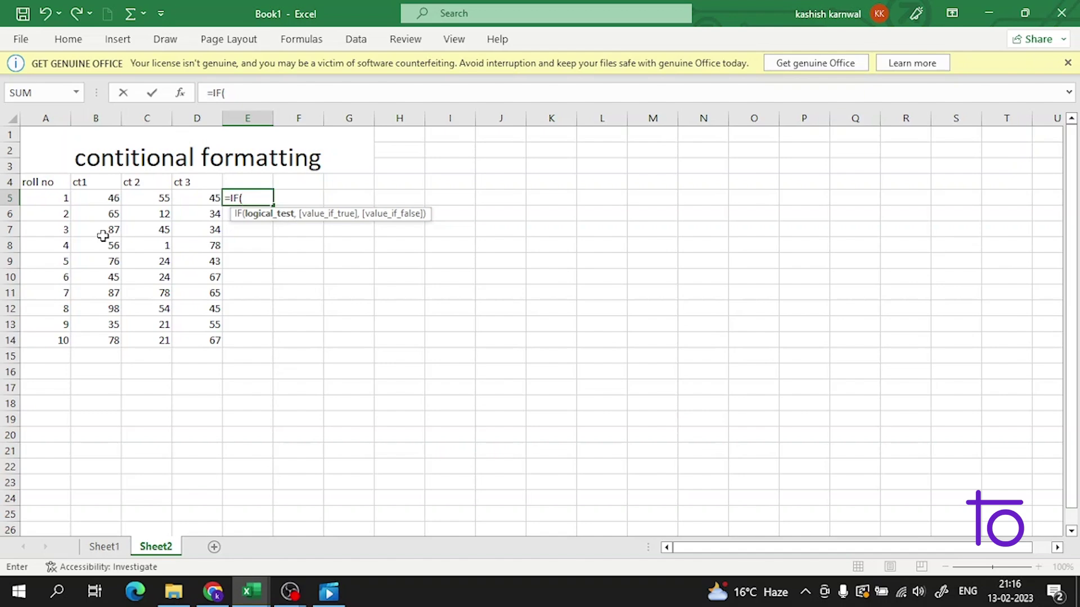
pyautogui.click(99, 196)
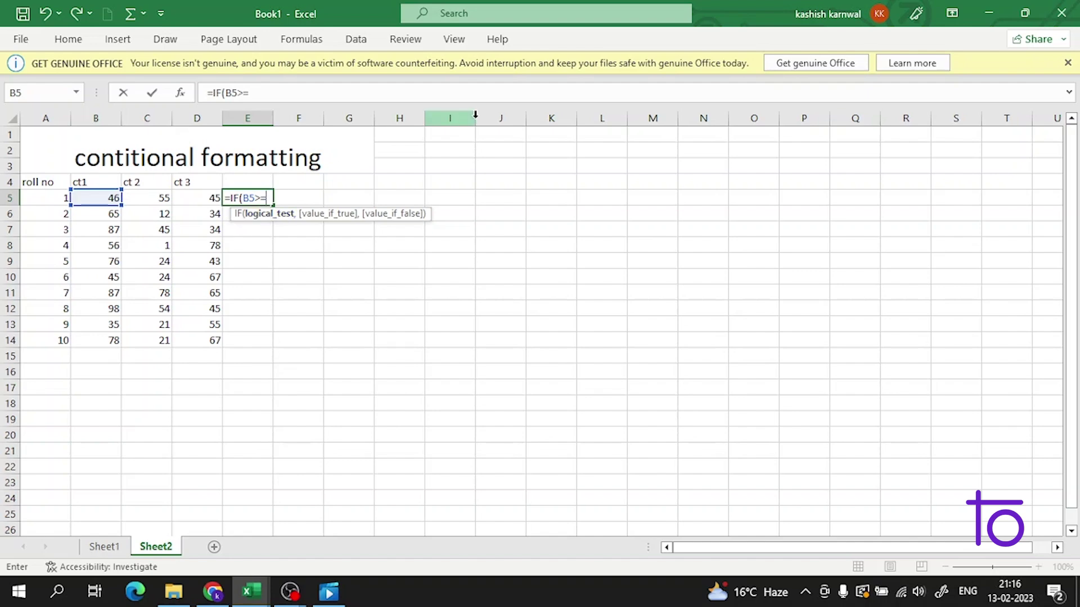
pyautogui.write('60')
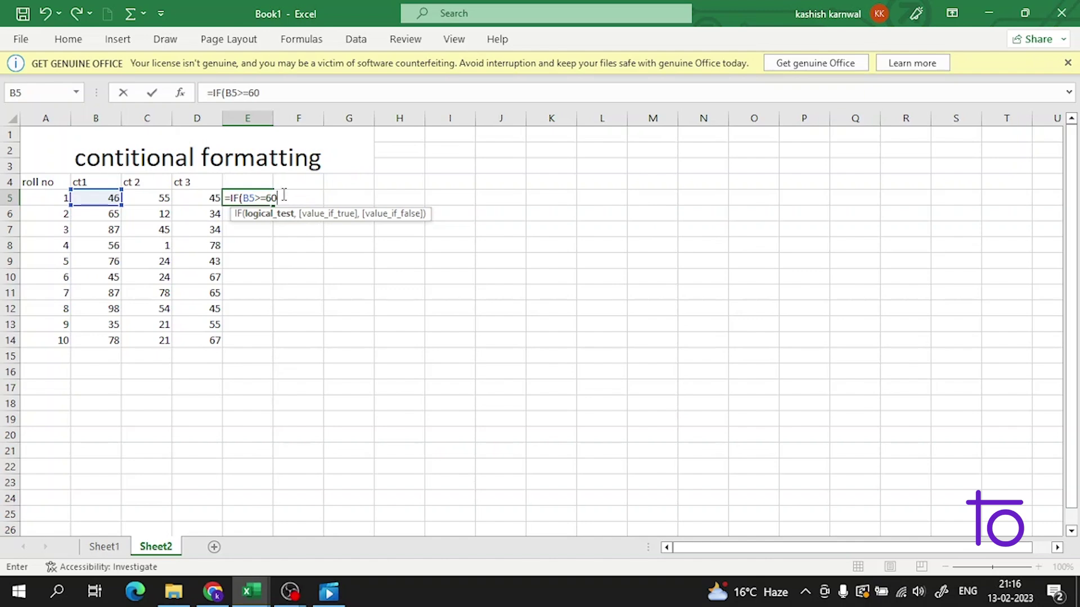
pyautogui.write(',')
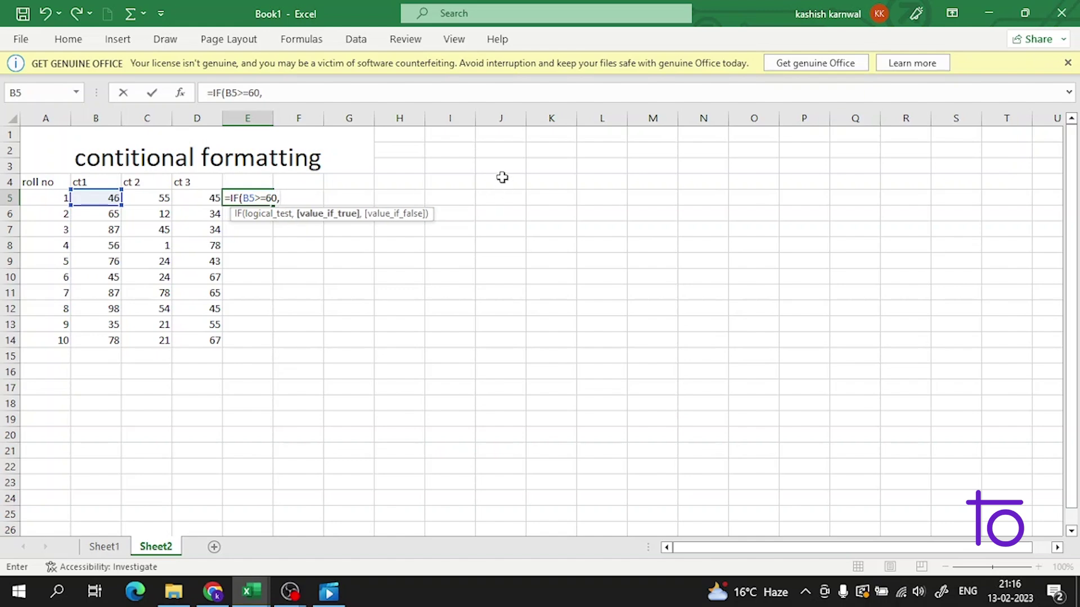
pyautogui.write('tru')
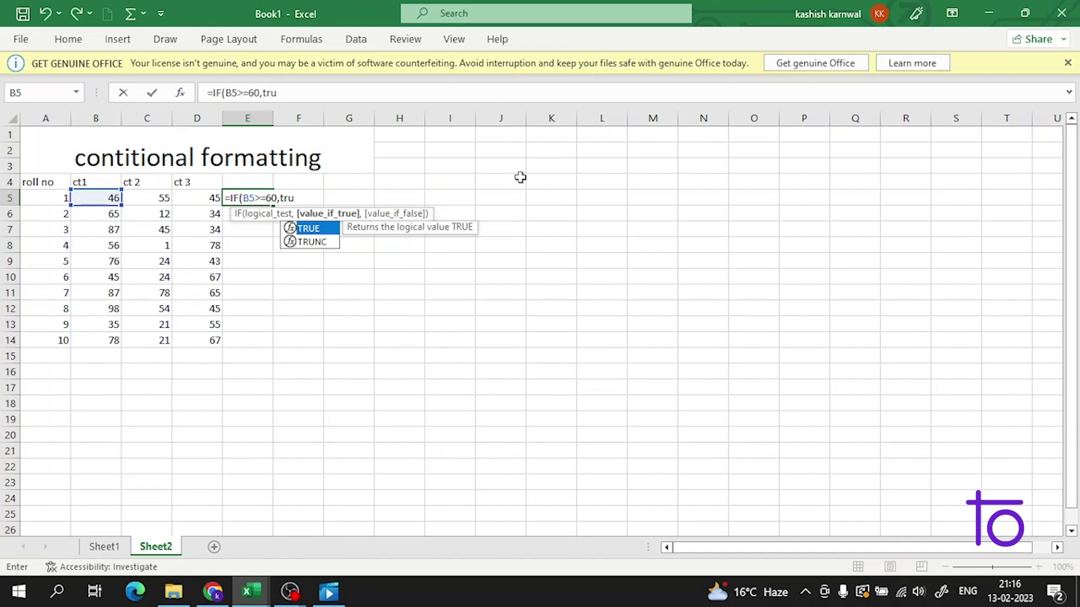
pyautogui.press('BackSpace')
pyautogui.press('BackSpace')
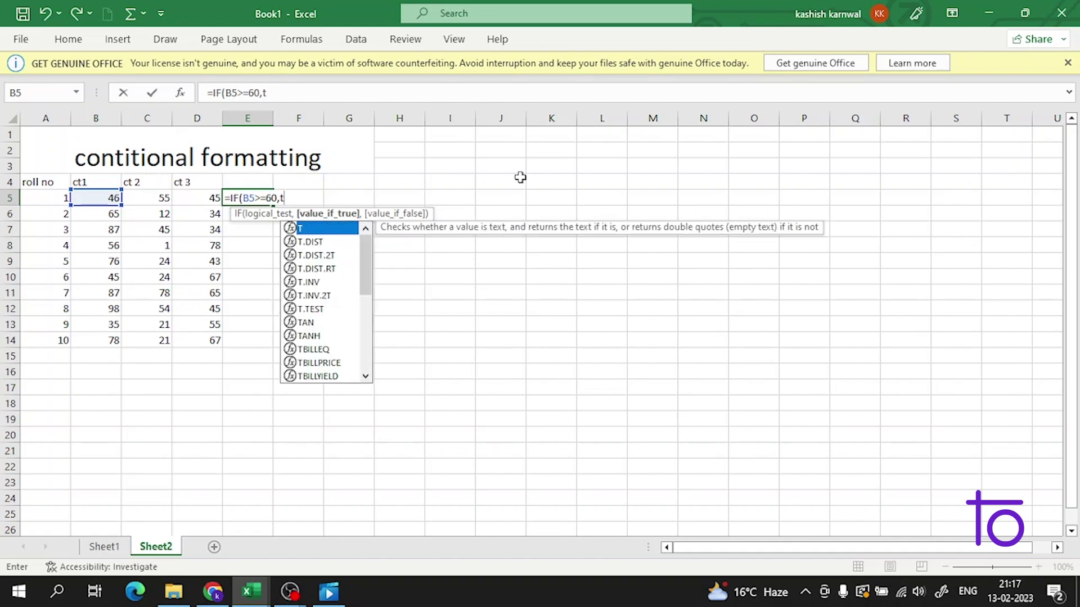
pyautogui.press('BackSpace')
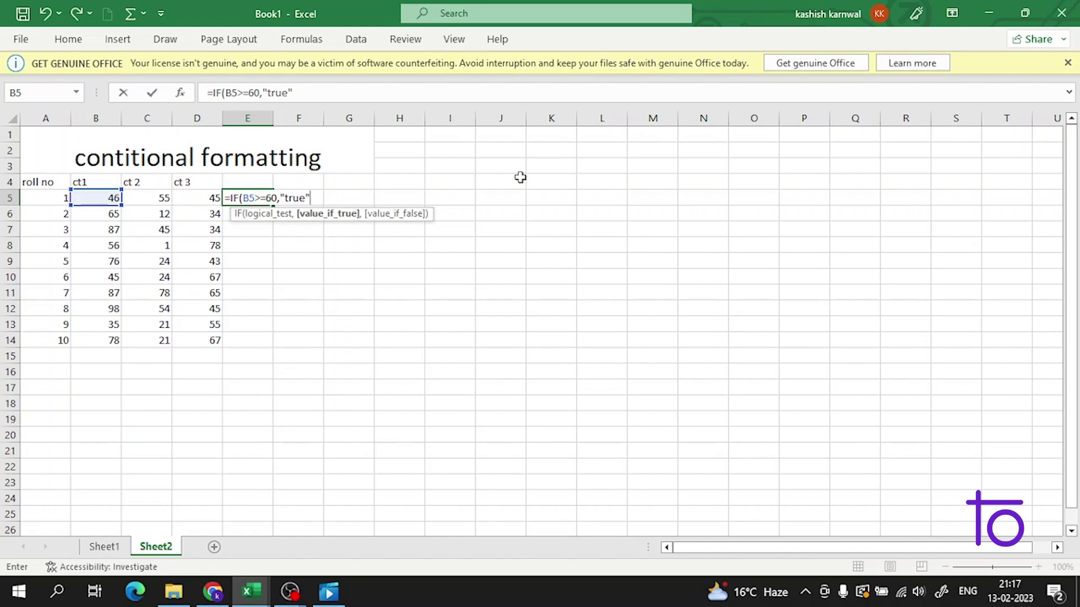
pyautogui.press('Left')
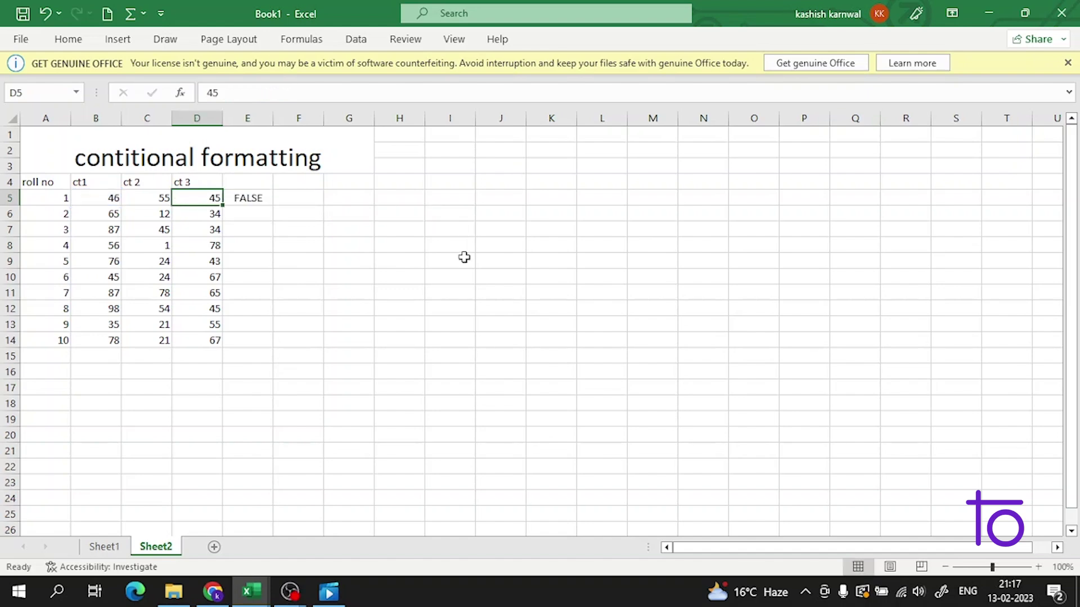
# Add "false" as the value-if-false argument of the IF formula in cell E5
pyautogui.click(252, 200)
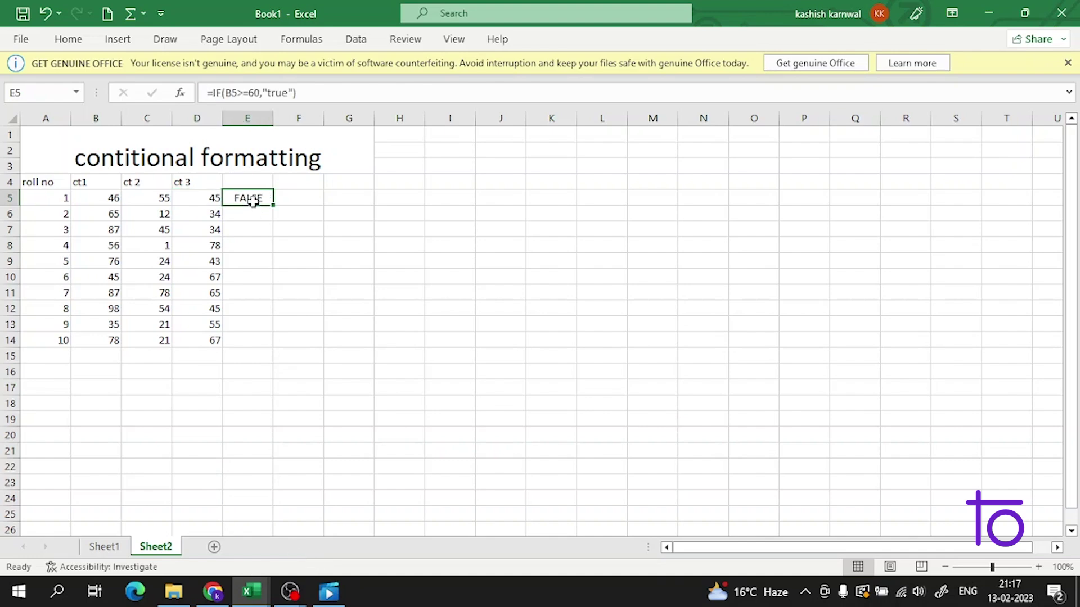
pyautogui.doubleClick(253, 201)
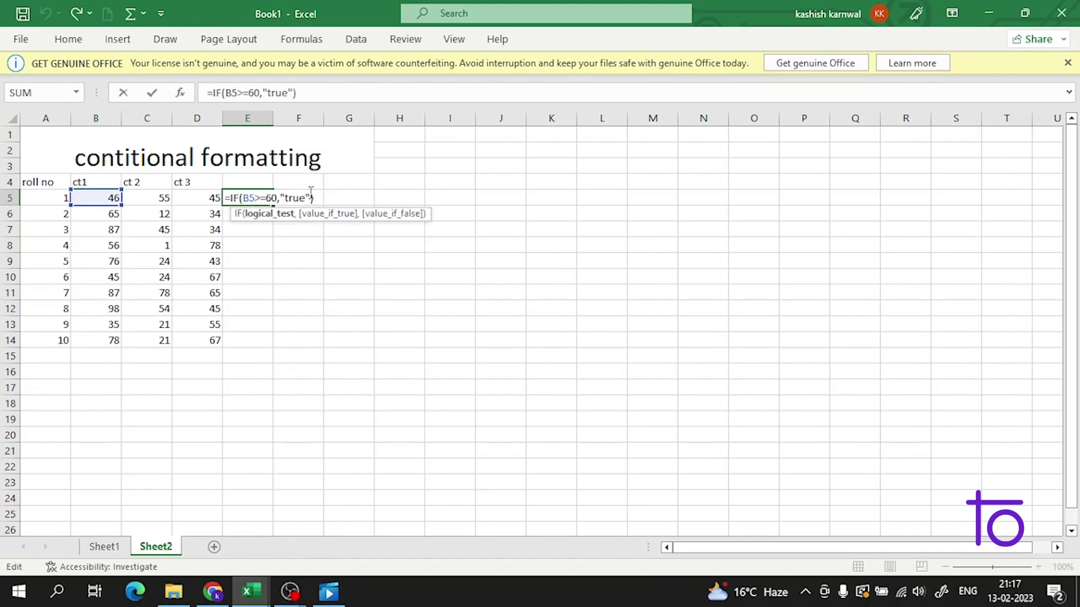
pyautogui.press('Right')
pyautogui.press('Right')
pyautogui.press('Right')
pyautogui.press('Right')
pyautogui.press('Right')
pyautogui.write(',')
pyautogui.write('"f"')
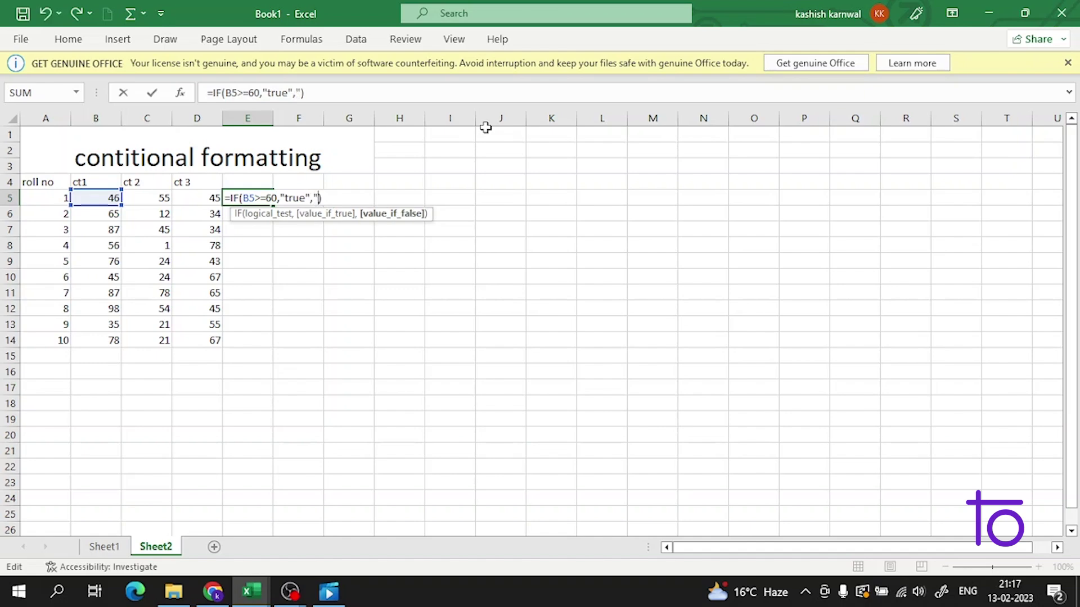
pyautogui.write('alse"')
pyautogui.press('Return')
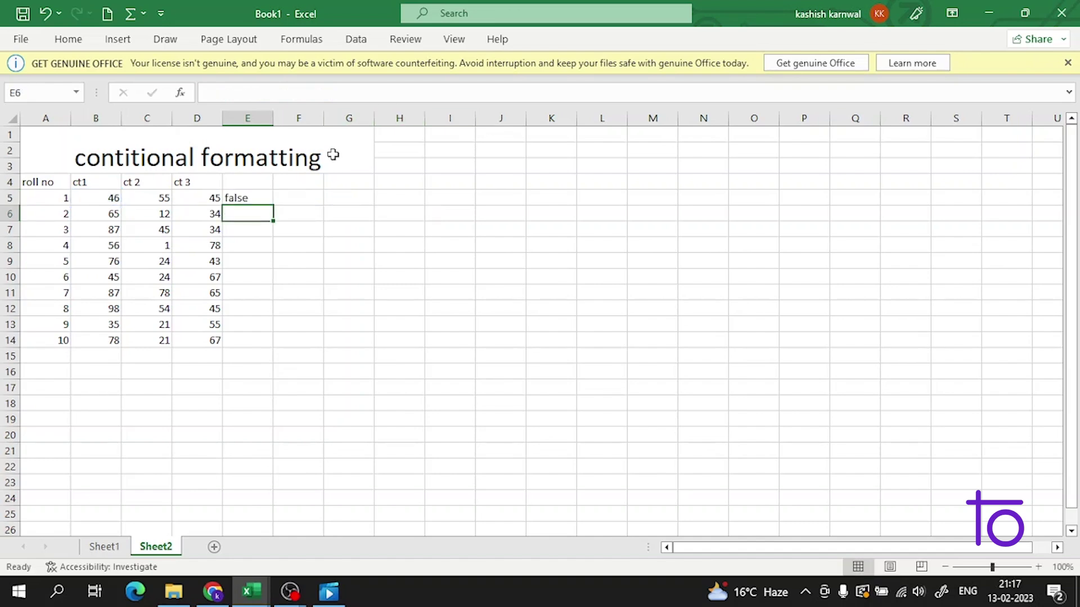
# Clear the IF formula from cell E5
pyautogui.click(97, 202)
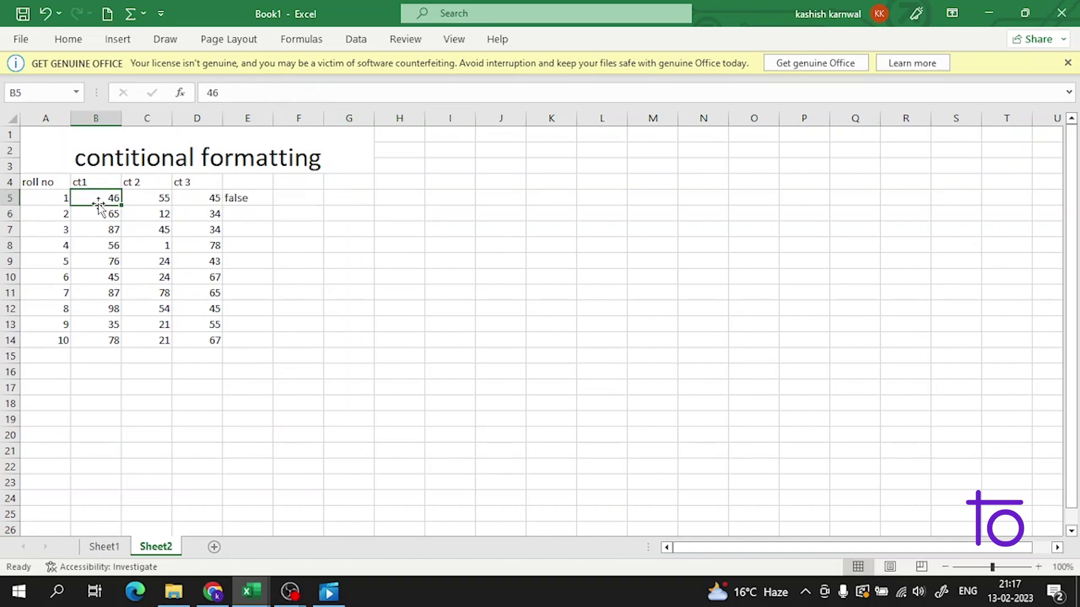
pyautogui.click(248, 196)
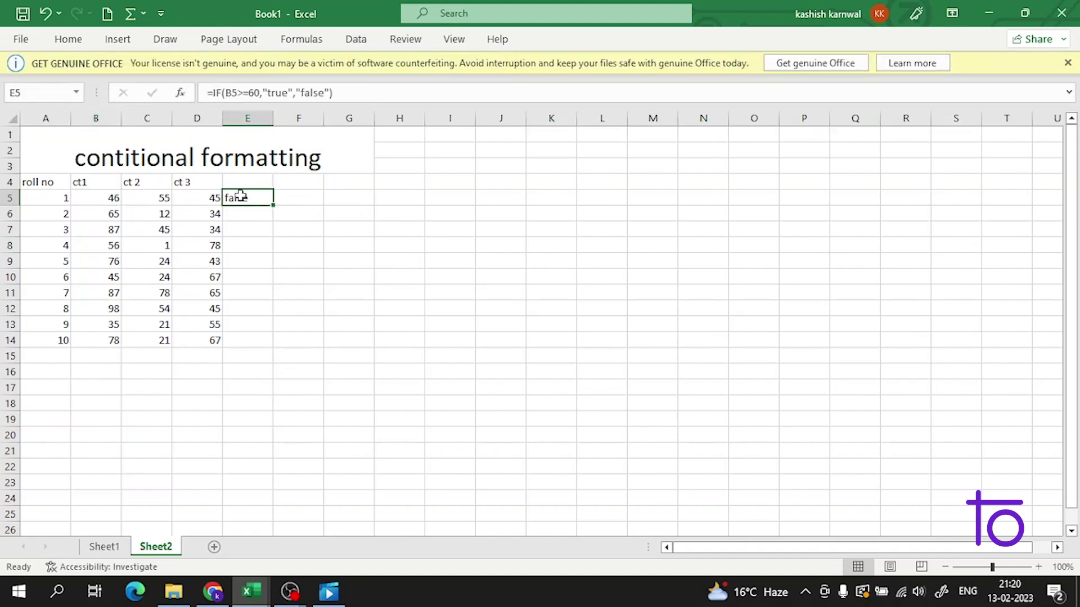
pyautogui.doubleClick(240, 196)
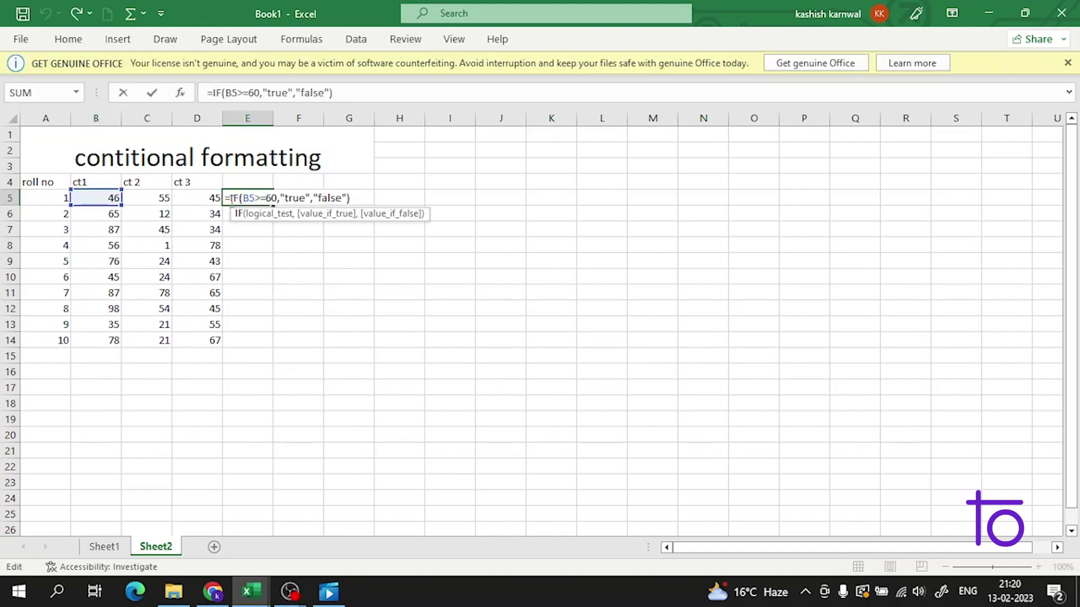
pyautogui.moveTo(227, 198); pyautogui.dragTo(377, 190)
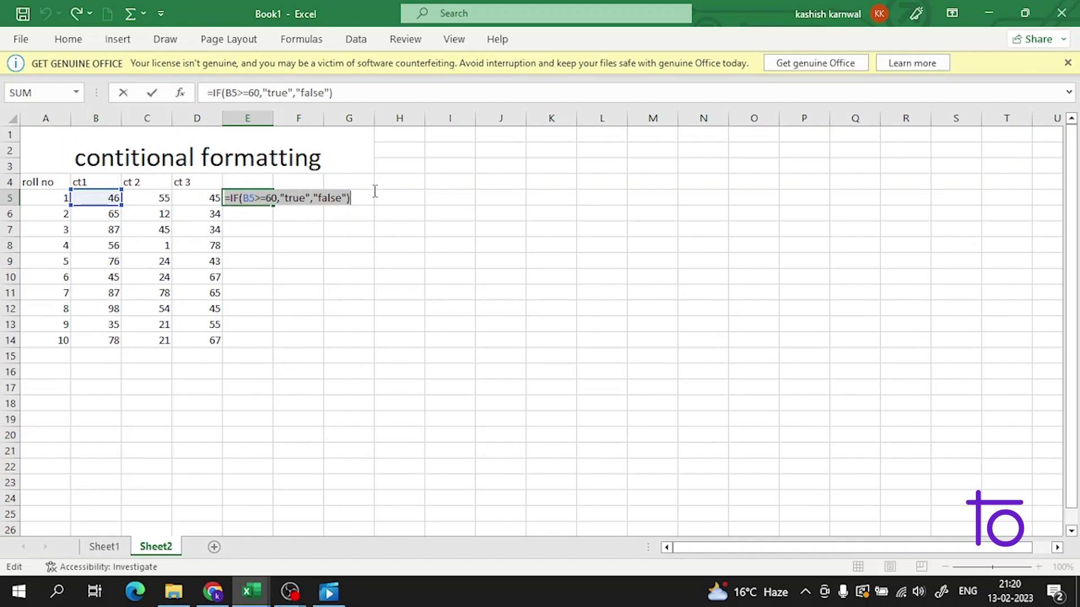
pyautogui.write('=')
pyautogui.click(92, 180)
pyautogui.moveTo(94, 199); pyautogui.dragTo(109, 337)
pyautogui.moveTo(247, 277); pyautogui.dragTo(213, 205)
pyautogui.click(362, 243)
pyautogui.click(343, 214)
pyautogui.press('BackSpace')
# Enter the formula =IF(B5>=60,"true","false") in cell E5
pyautogui.write('=')
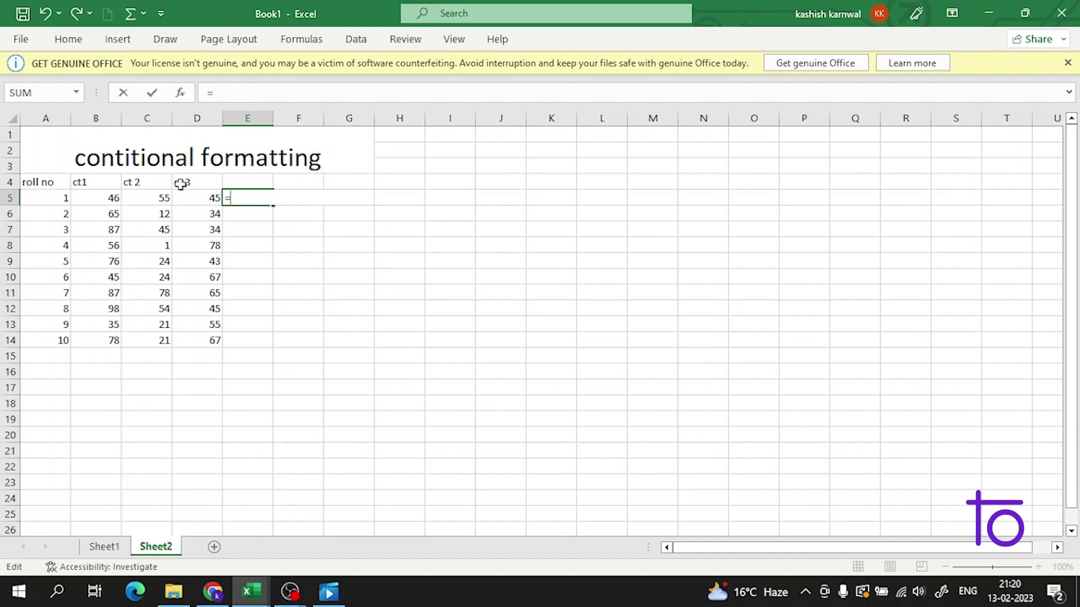
pyautogui.write('if')
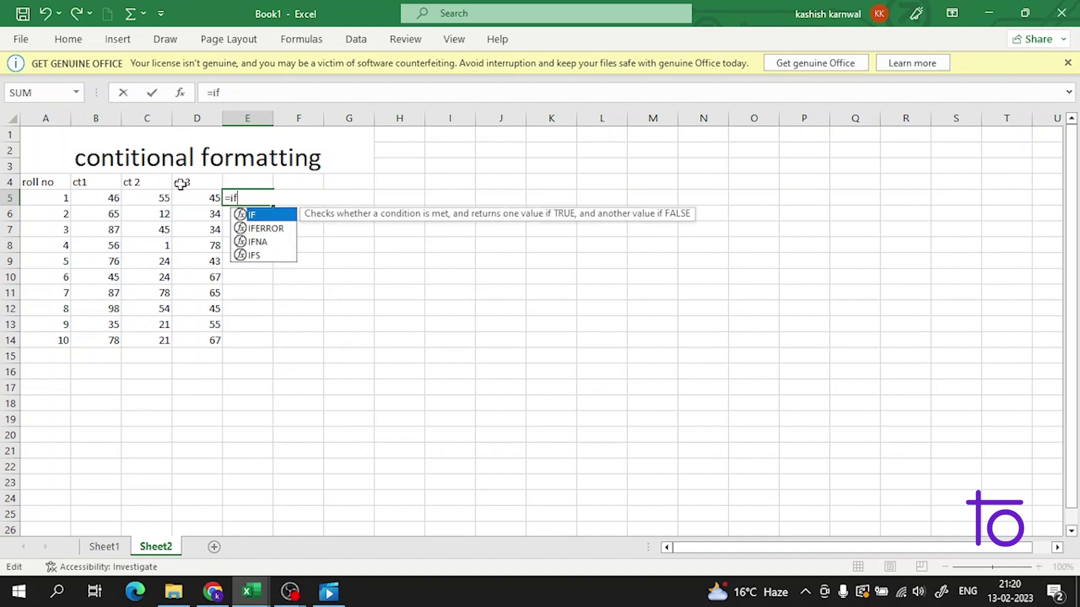
pyautogui.doubleClick(242, 216)
pyautogui.click(105, 201)
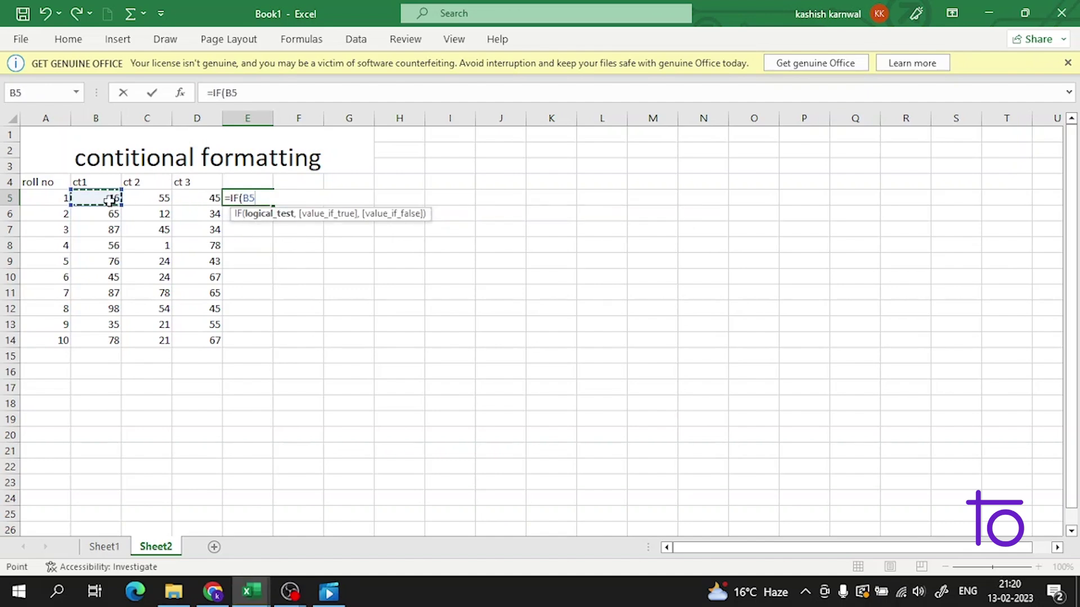
pyautogui.write('>=60')
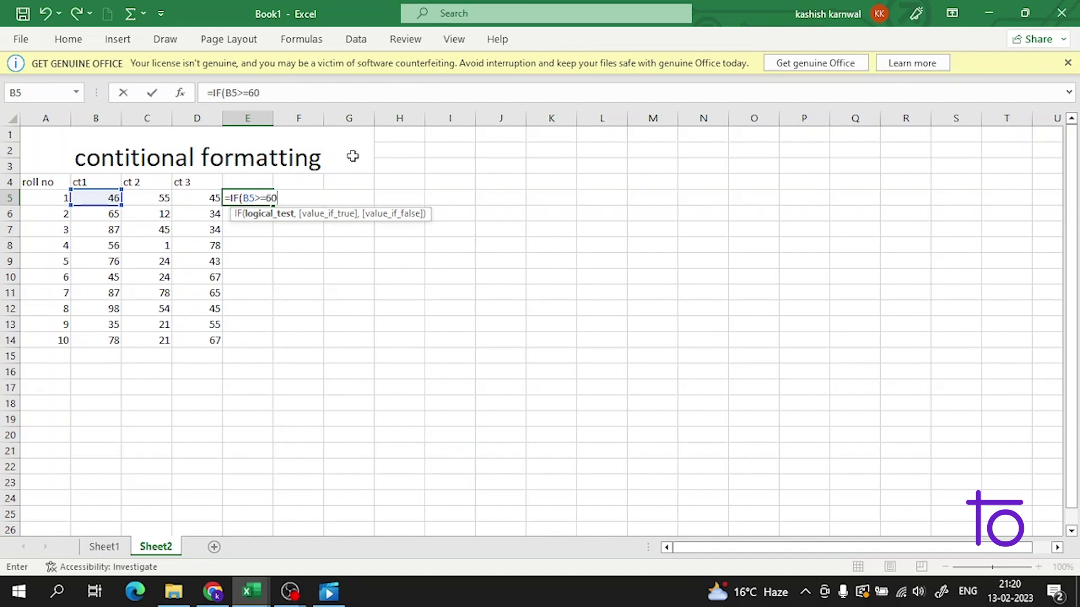
pyautogui.write(',"true",')
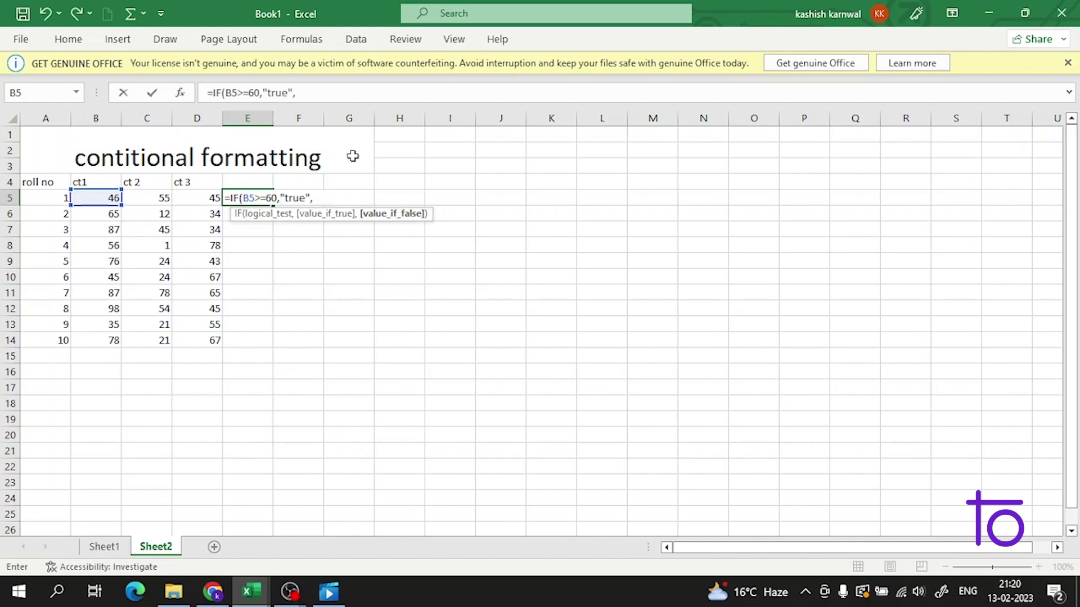
pyautogui.write('"false")')
pyautogui.press('Return')
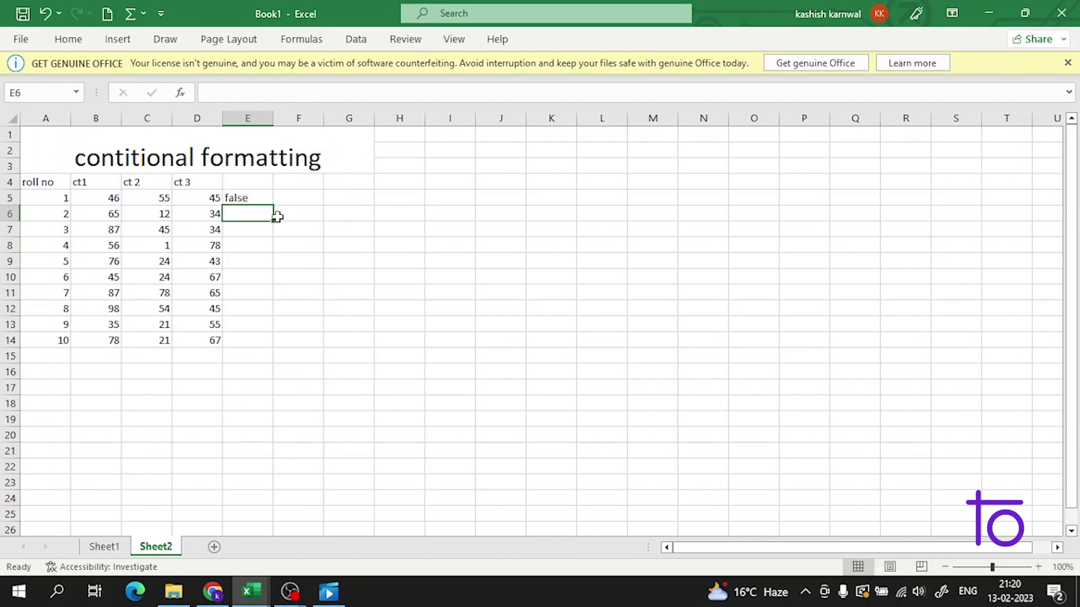
# Try to replace the IF formula in cell E5 with =B5:B14+E7
pyautogui.click(268, 195)
pyautogui.doubleClick(268, 195)
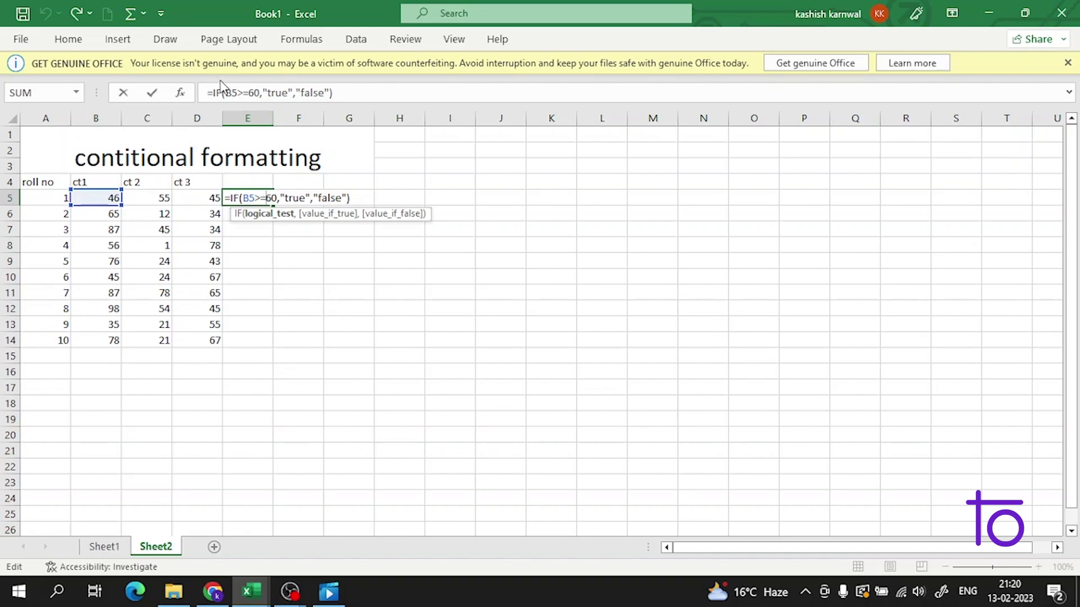
pyautogui.moveTo(208, 92); pyautogui.dragTo(357, 84)
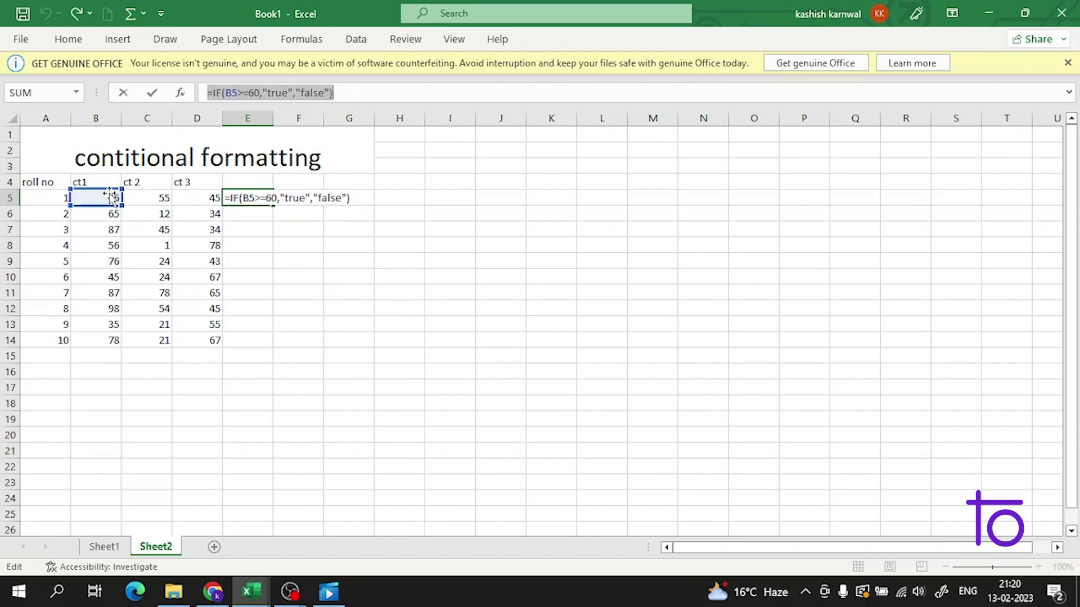
pyautogui.write('=')
pyautogui.moveTo(113, 200); pyautogui.dragTo(126, 342)
pyautogui.click(151, 403)
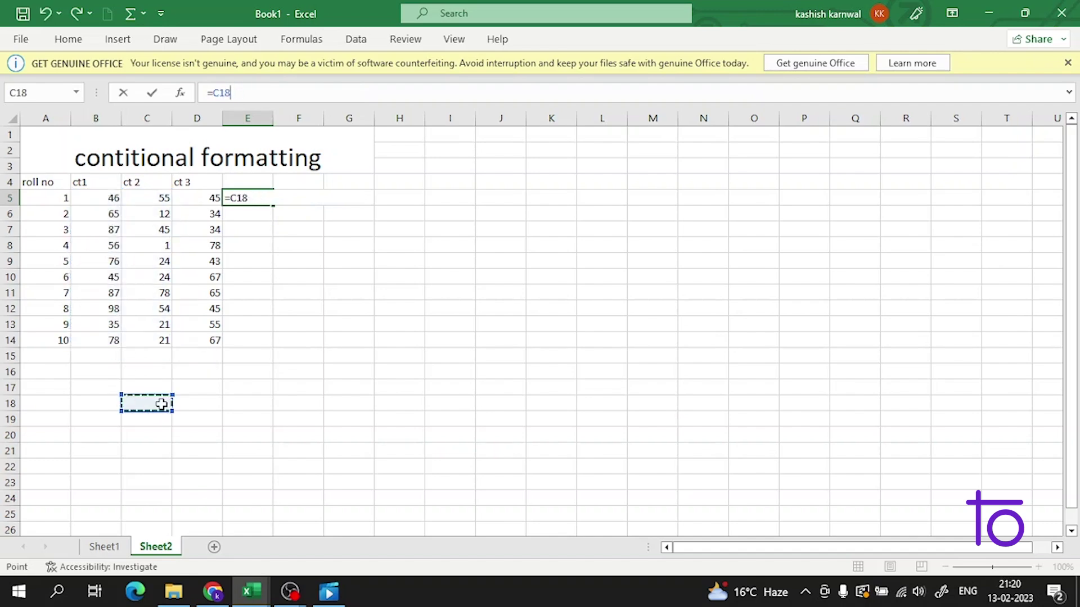
pyautogui.click(101, 202)
pyautogui.moveTo(102, 207); pyautogui.dragTo(100, 331)
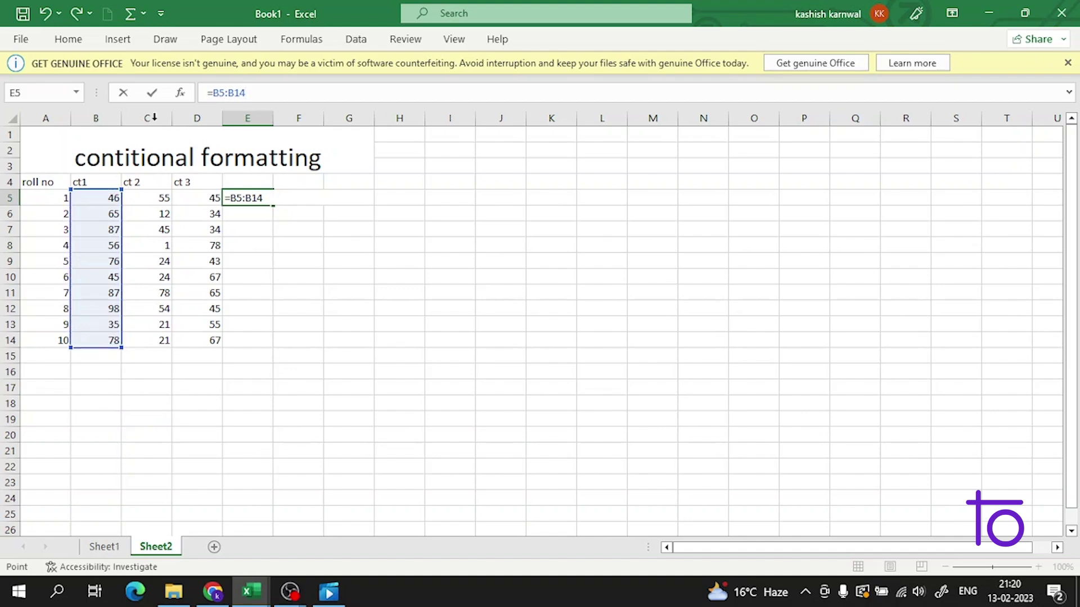
pyautogui.click(70, 41)
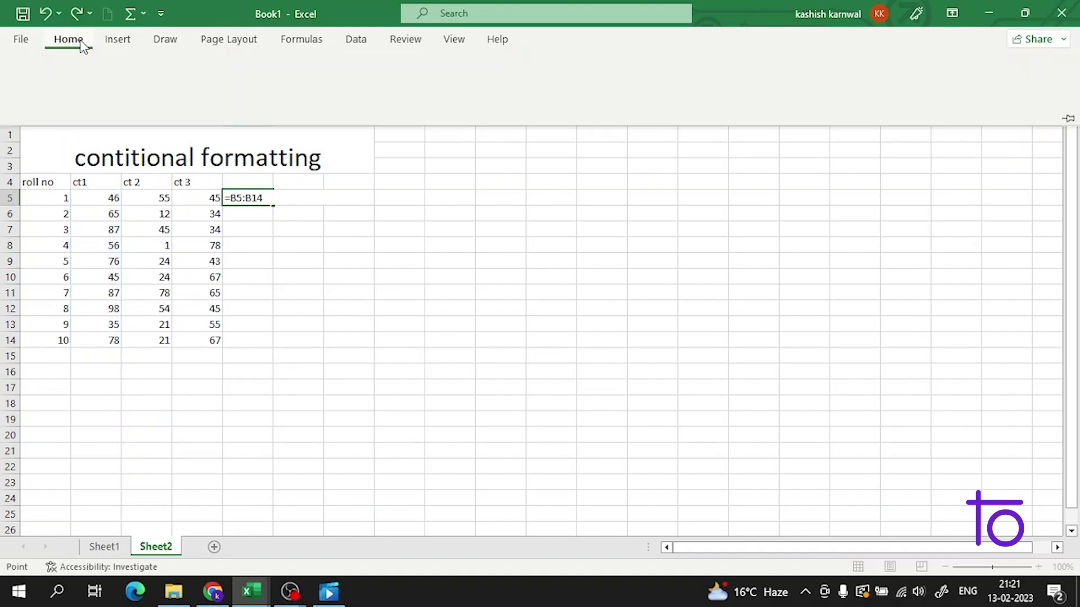
pyautogui.write('+E7')
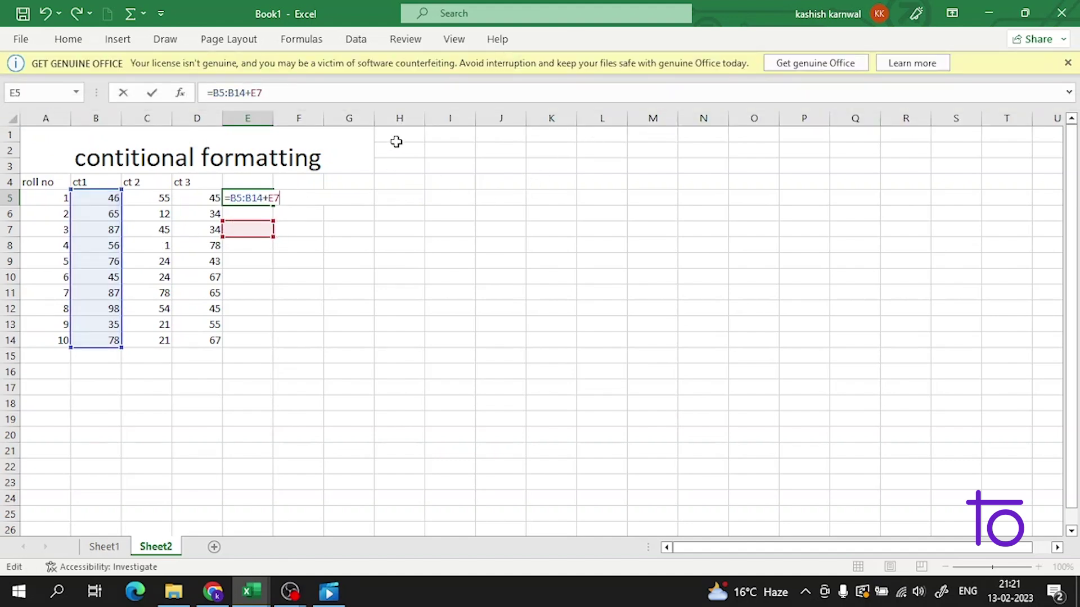
pyautogui.press('Return')
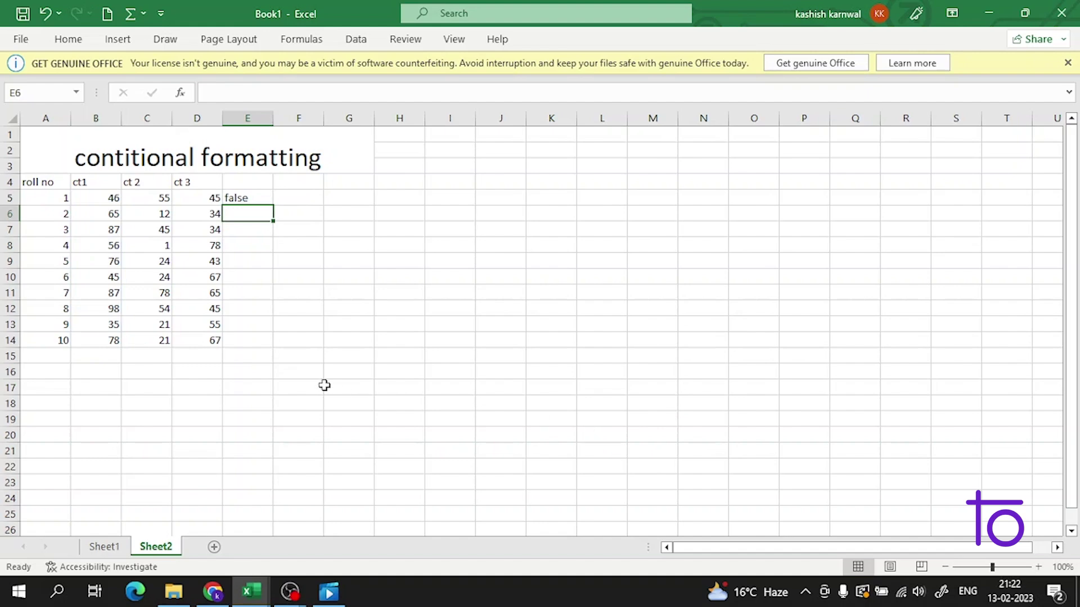
# Start a new conditional formatting rule for the ct1 marks in B5:B14 that uses a formula to determine which cells to format
pyautogui.moveTo(106, 201); pyautogui.dragTo(116, 339)
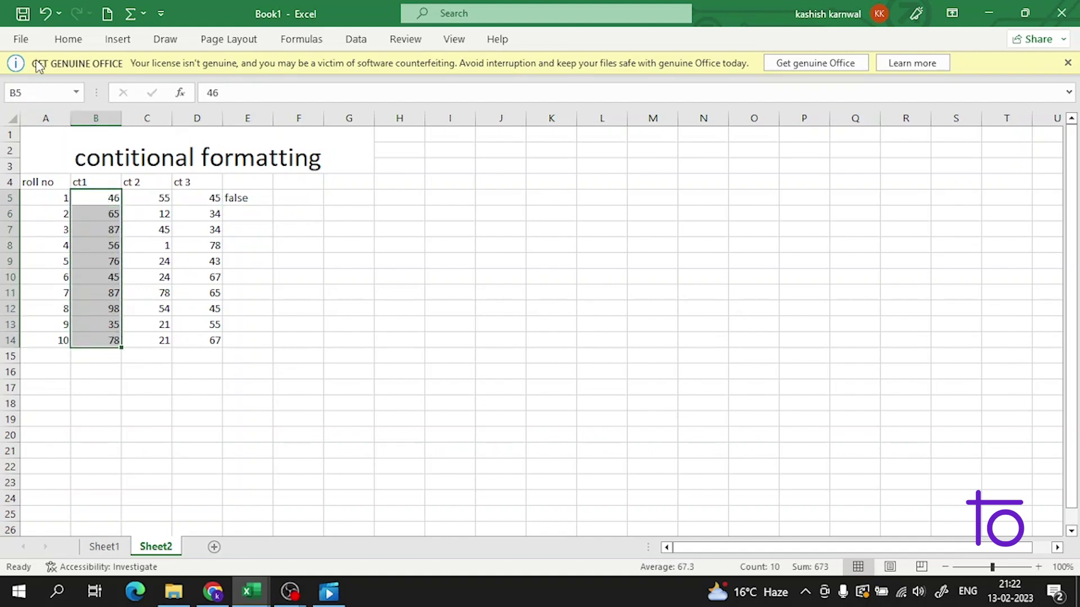
pyautogui.click(68, 39)
pyautogui.click(662, 102)
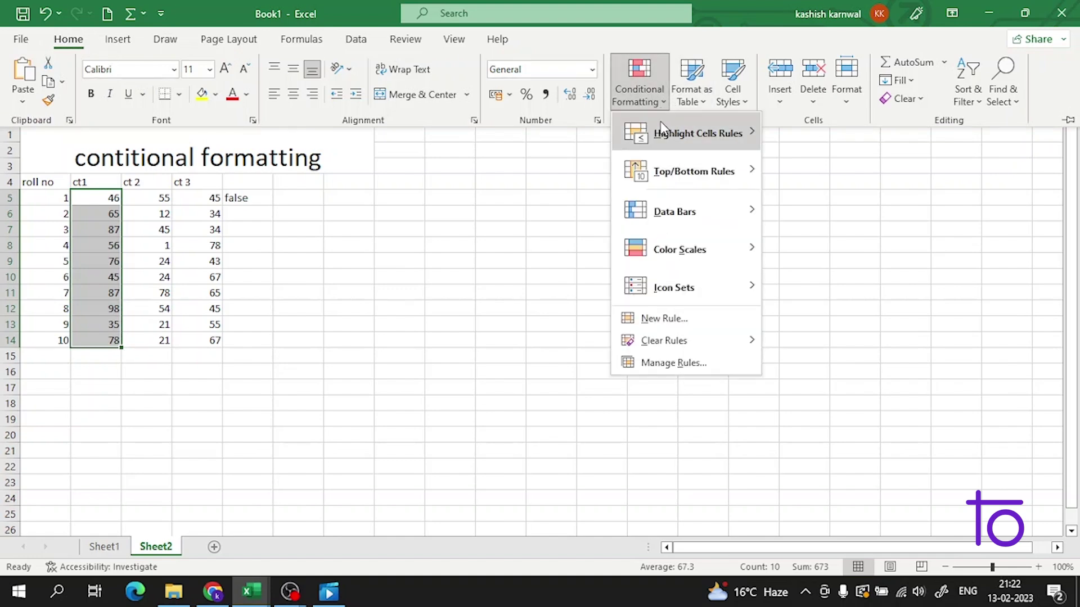
pyautogui.moveTo(661, 129)
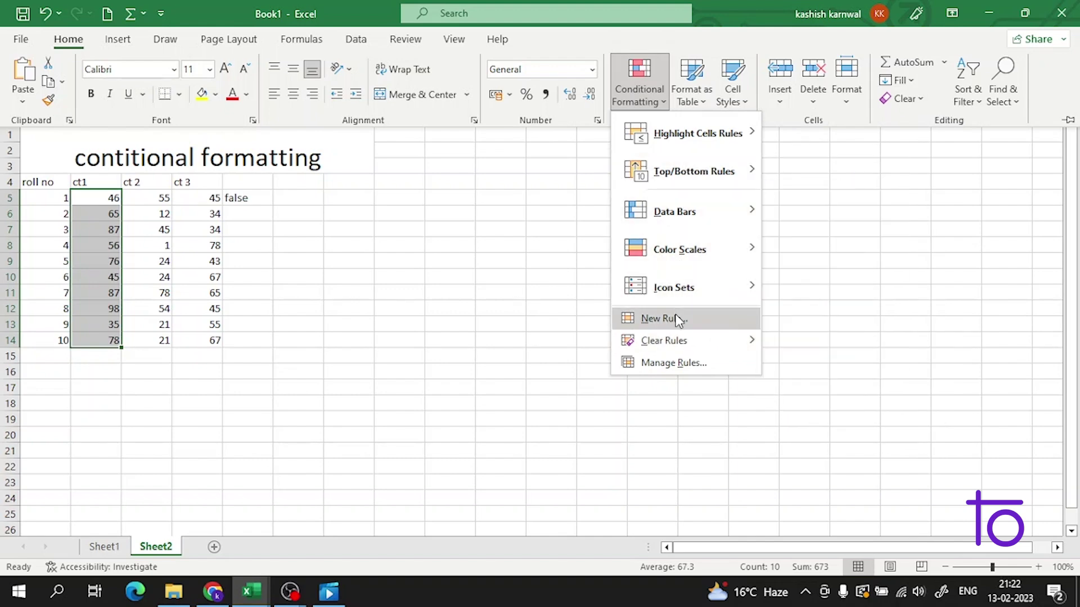
pyautogui.click(678, 319)
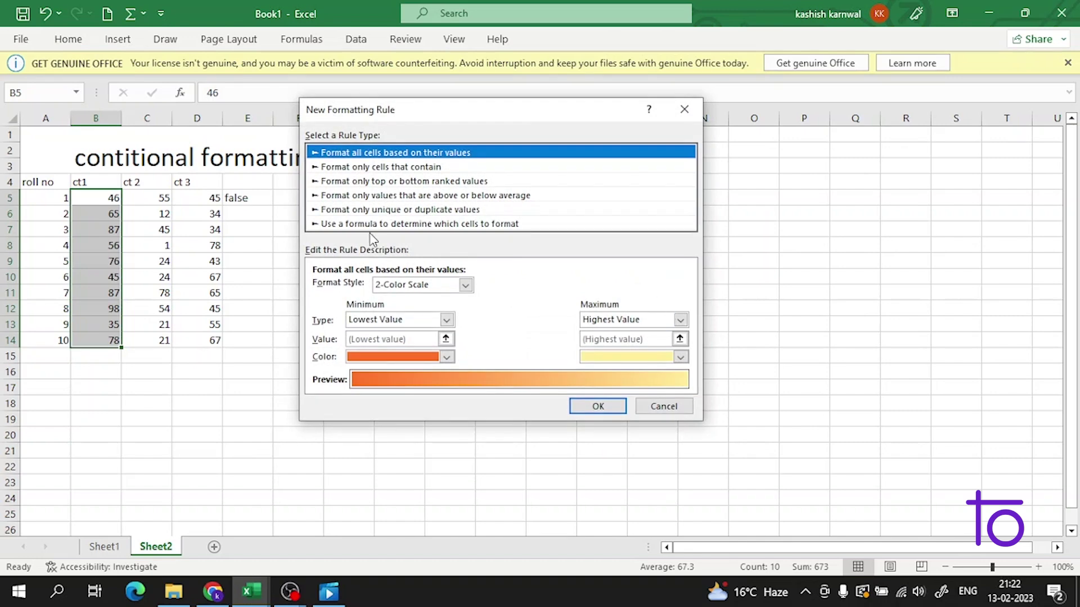
pyautogui.click(340, 224)
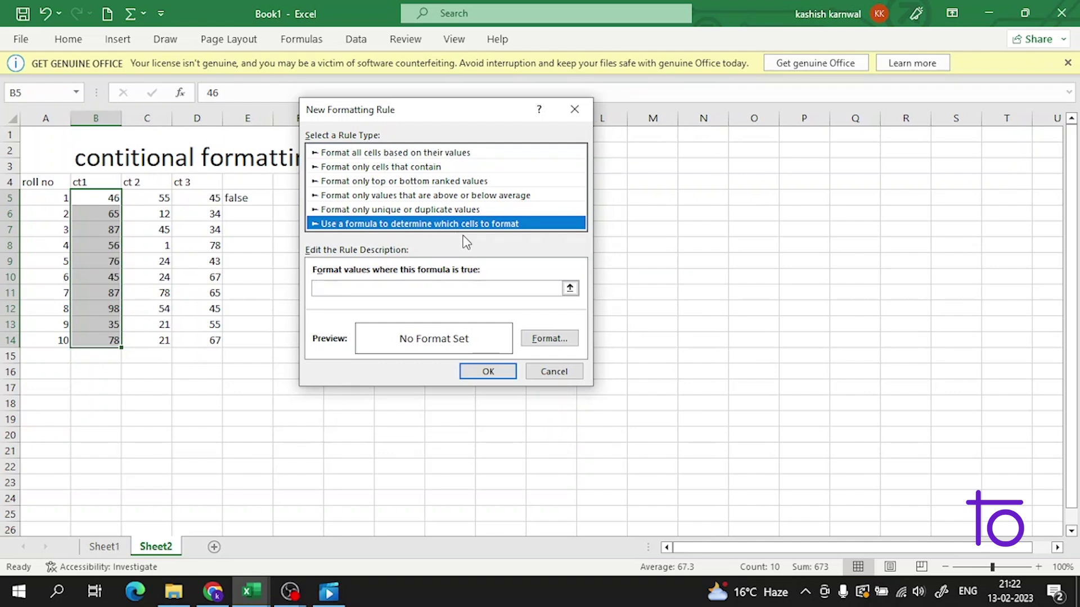
# Set the new rule's format to a red background fill
pyautogui.click(558, 340)
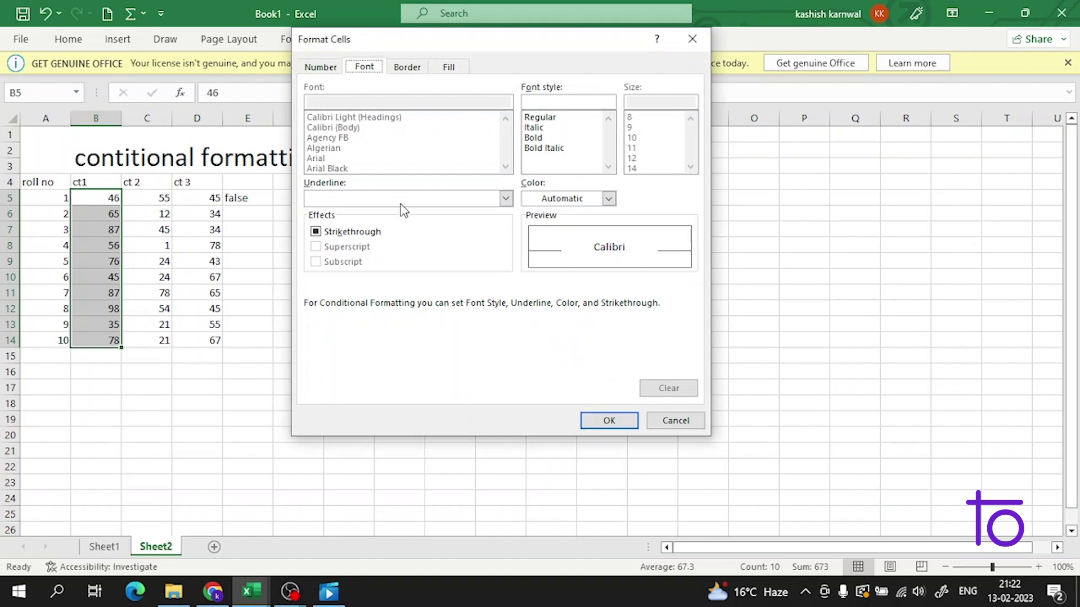
pyautogui.click(403, 66)
pyautogui.click(447, 67)
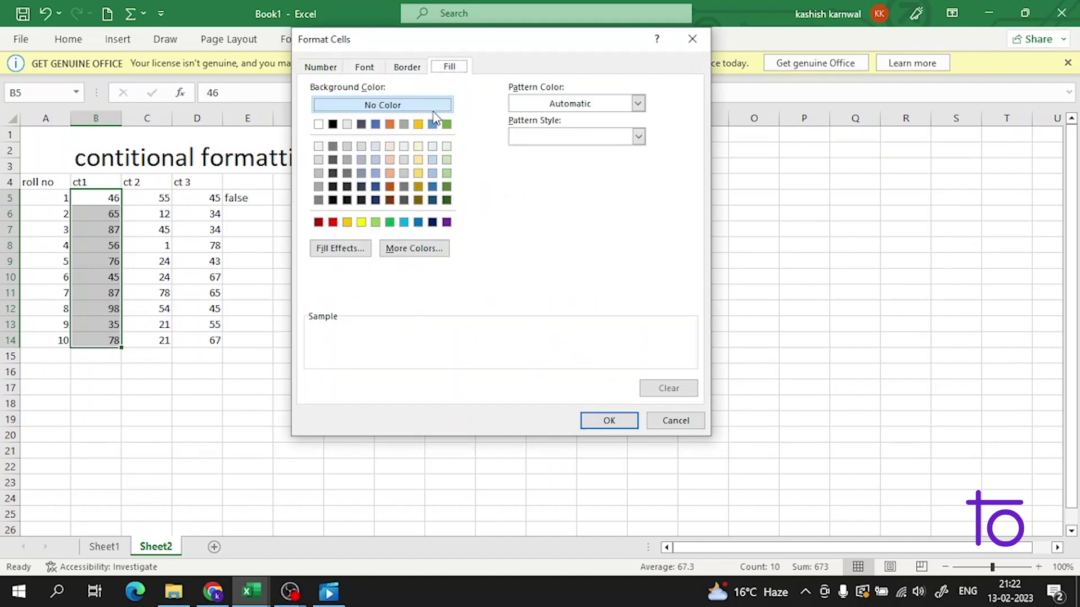
pyautogui.click(333, 222)
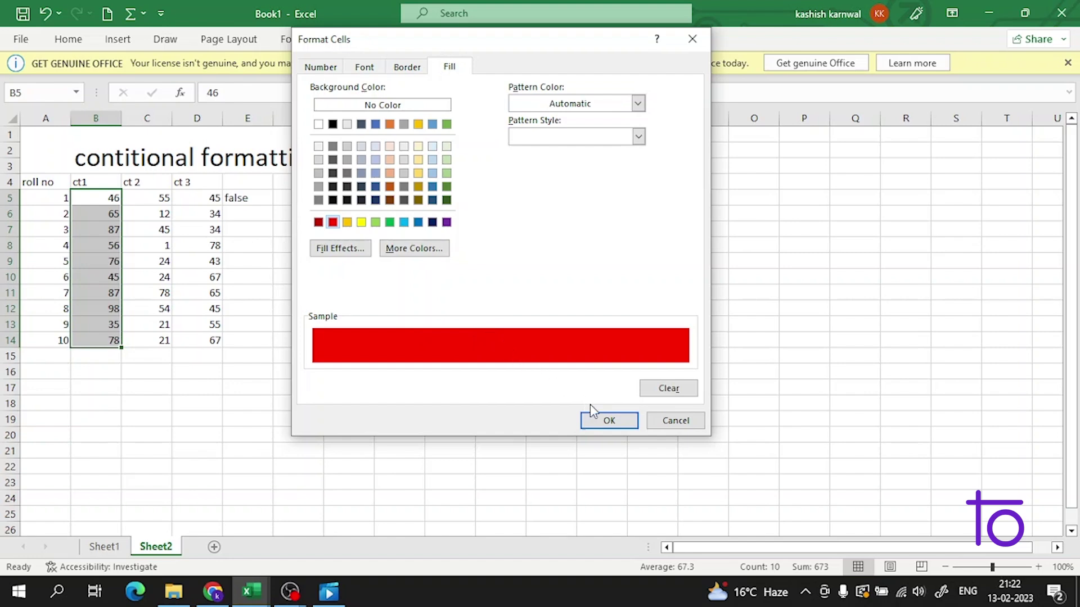
pyautogui.click(608, 421)
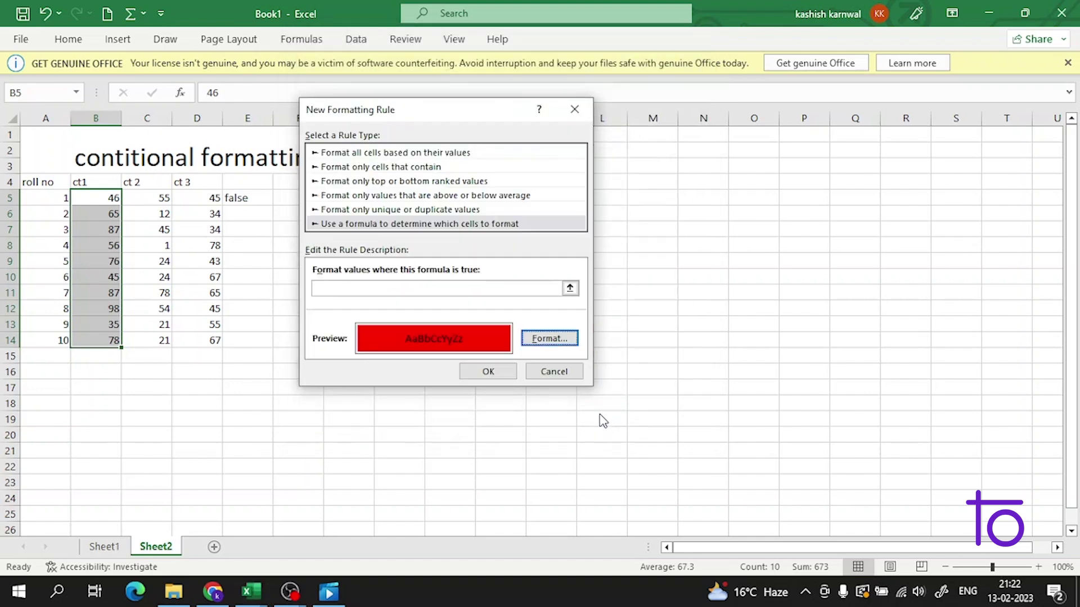
# Enter =IF(B5>=60,"true","false") as the rule's formula and apply the rule to the ct1 marks
pyautogui.click(494, 371)
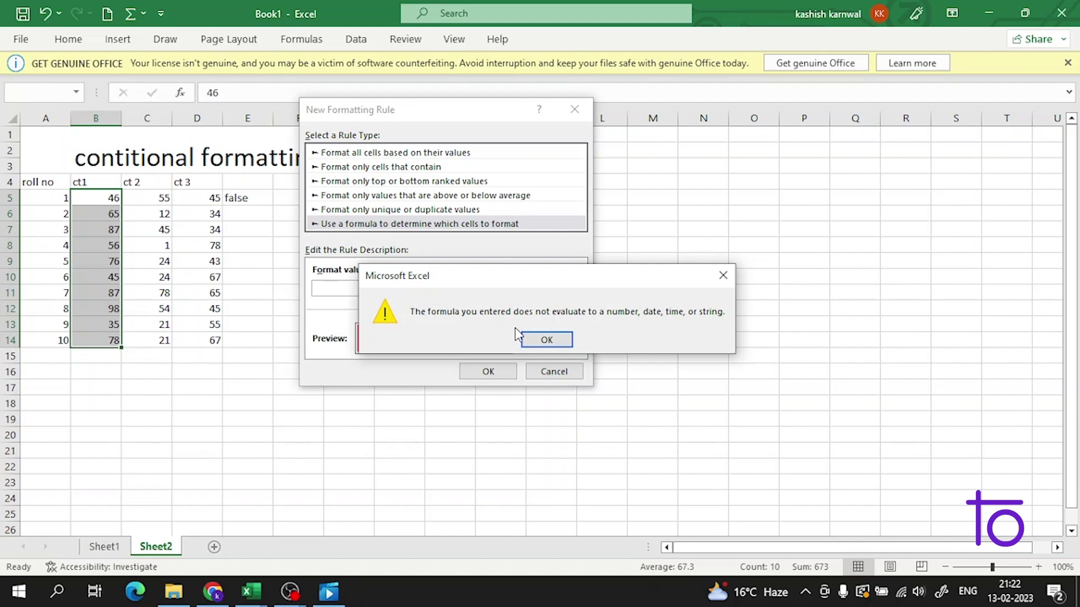
pyautogui.click(721, 278)
pyautogui.click(523, 288)
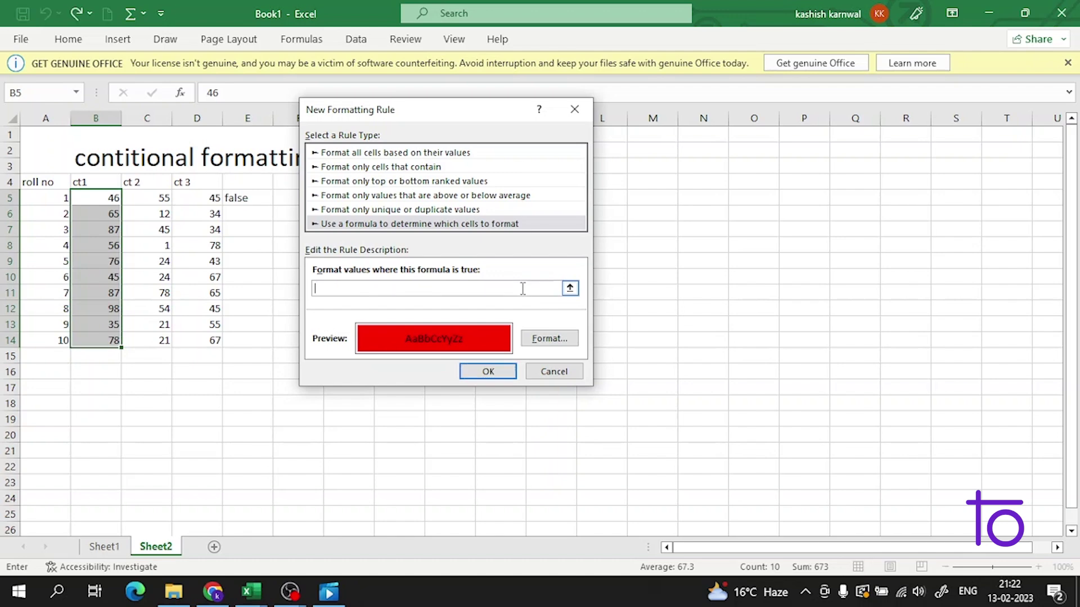
pyautogui.write('=IF(B5>=60,"true","false)')
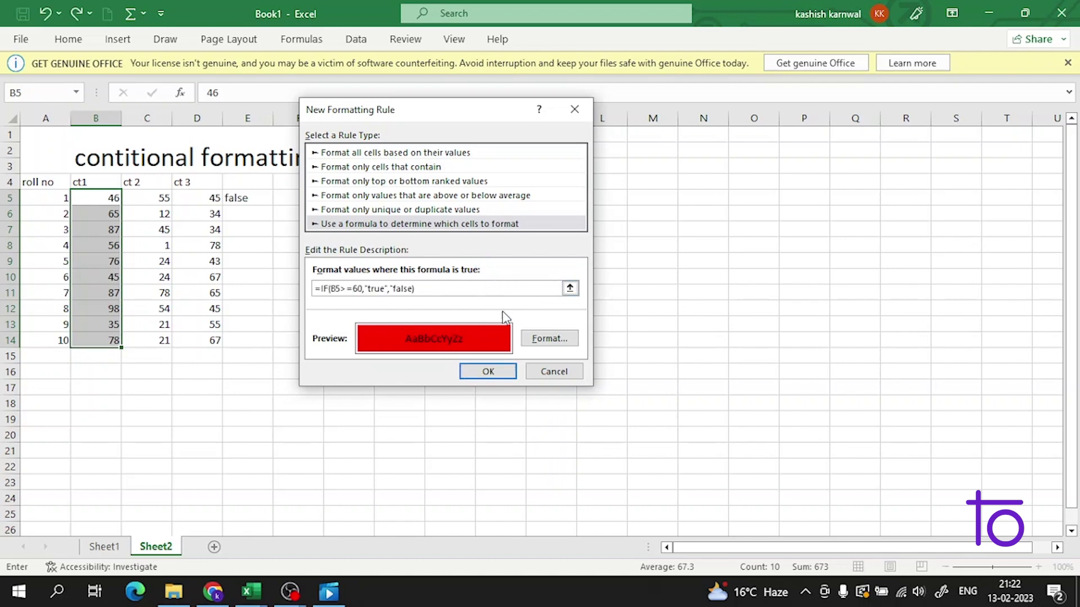
pyautogui.click(493, 371)
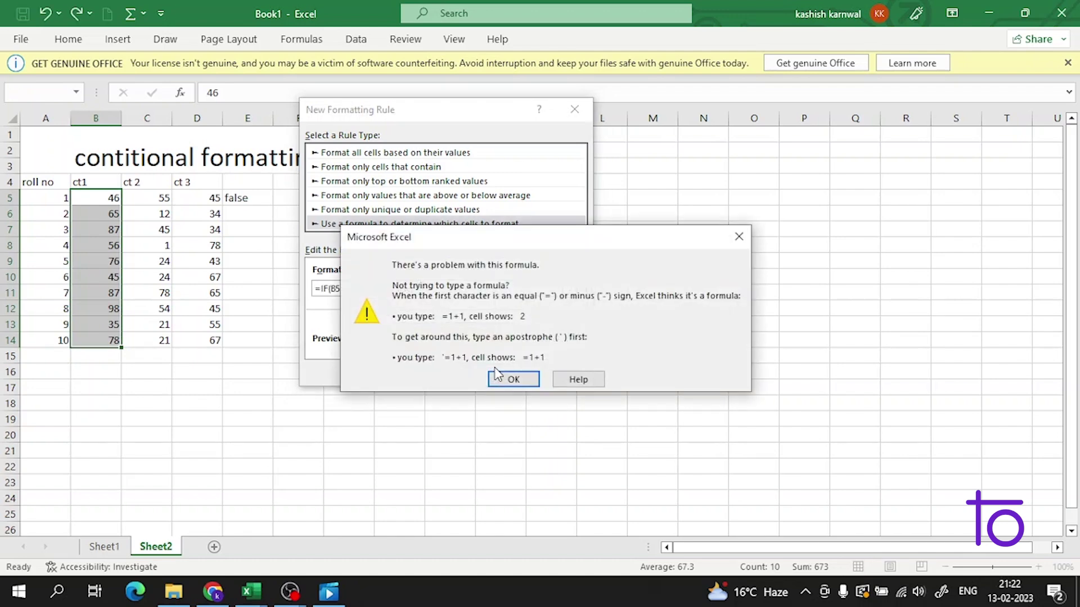
pyautogui.click(508, 381)
pyautogui.click(498, 372)
pyautogui.click(514, 380)
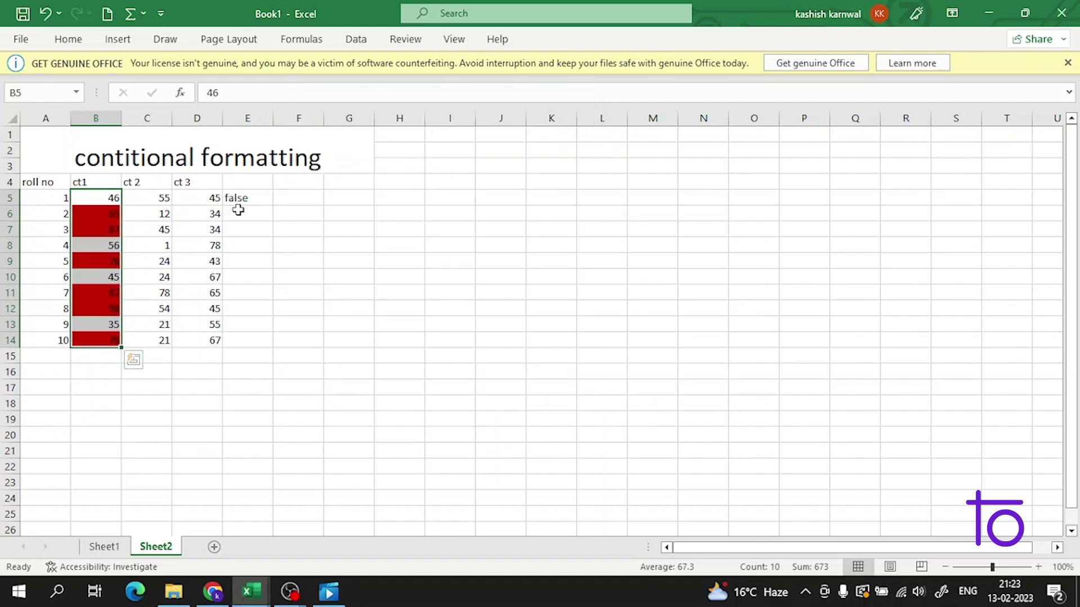
pyautogui.click(253, 226)
pyautogui.click(292, 321)
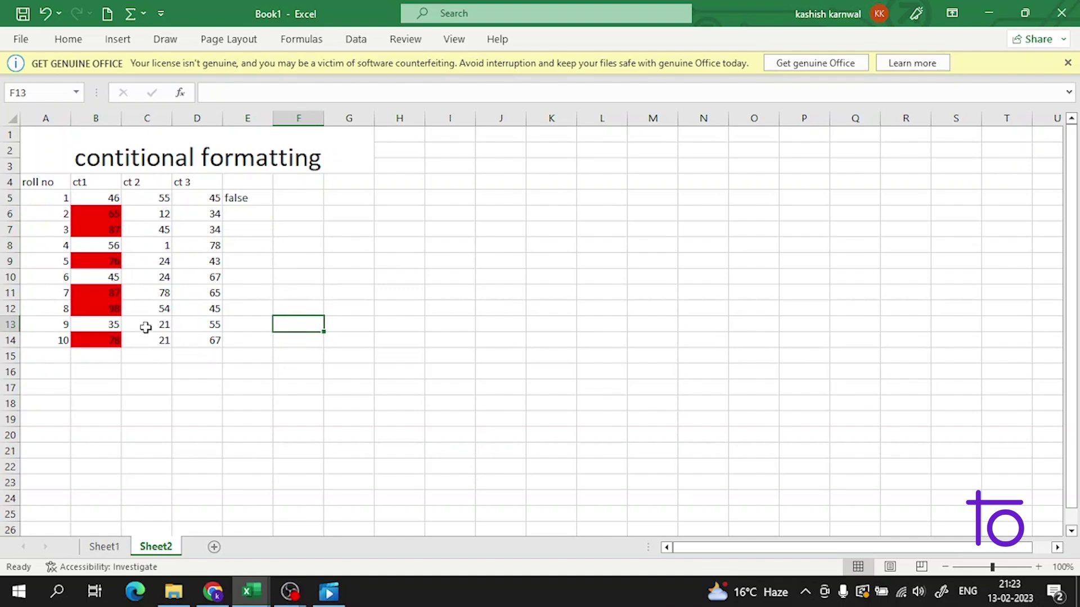
pyautogui.click(111, 280)
pyautogui.click(110, 306)
pyautogui.click(110, 319)
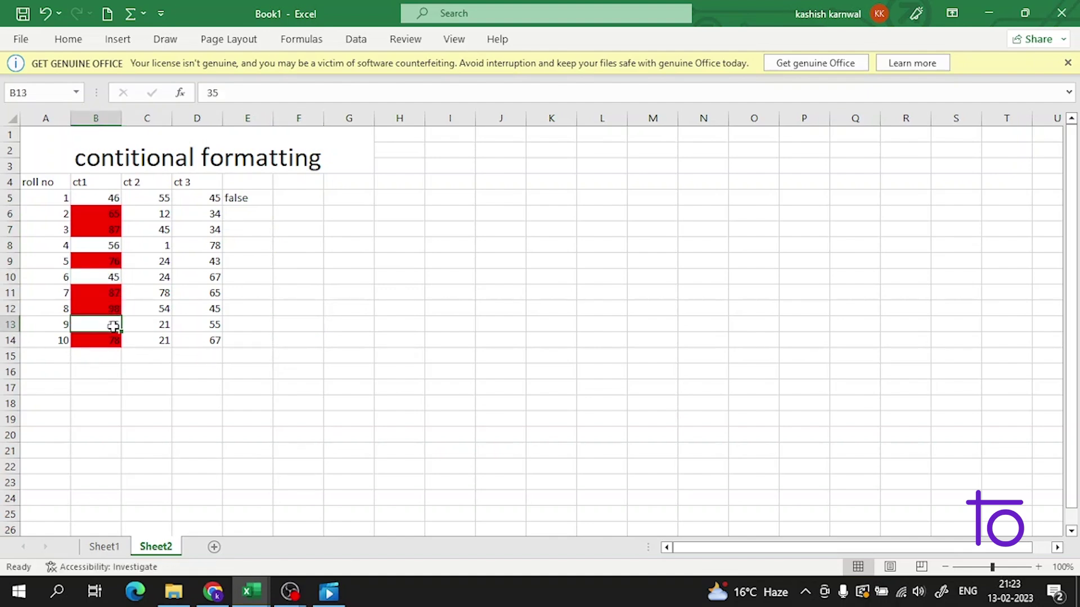
# Change the logical test of the IF formula in cell E5 to B5<=60
pyautogui.click(242, 193)
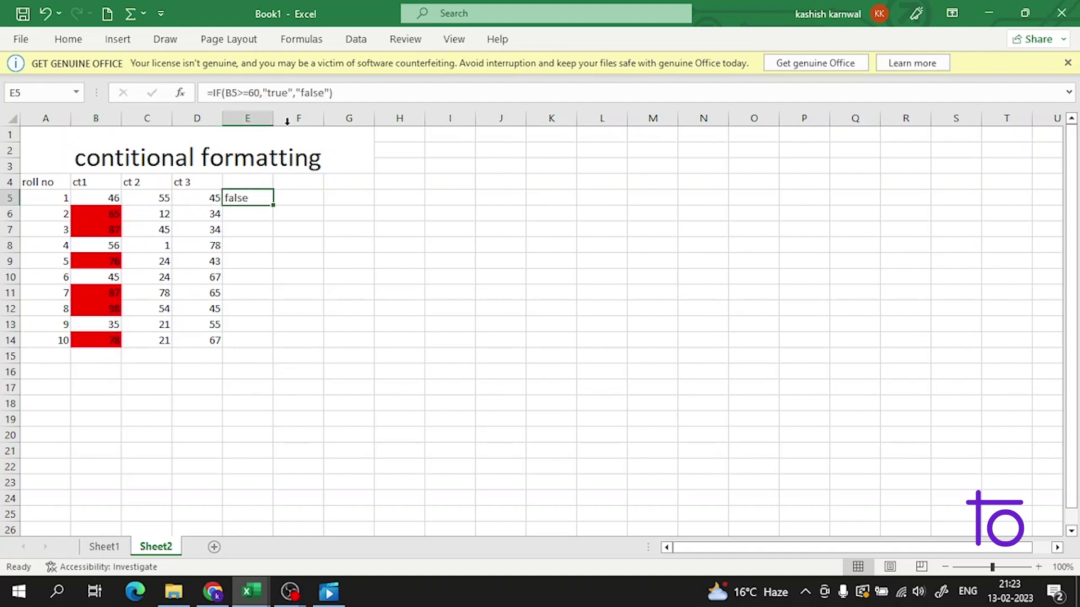
pyautogui.click(244, 93)
pyautogui.press('BackSpace')
pyautogui.write('<')
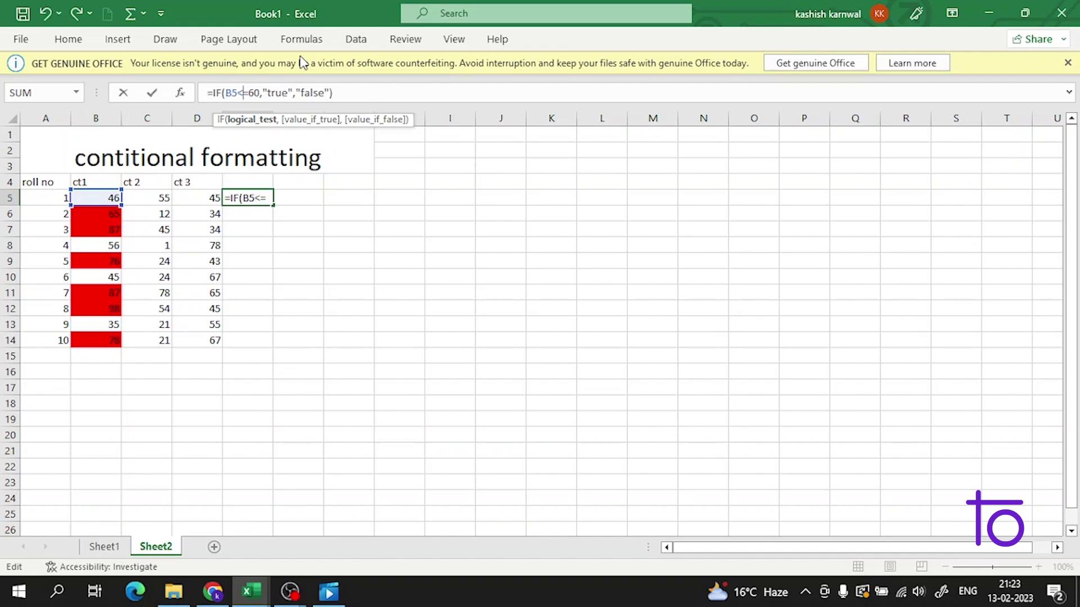
pyautogui.press('Return')
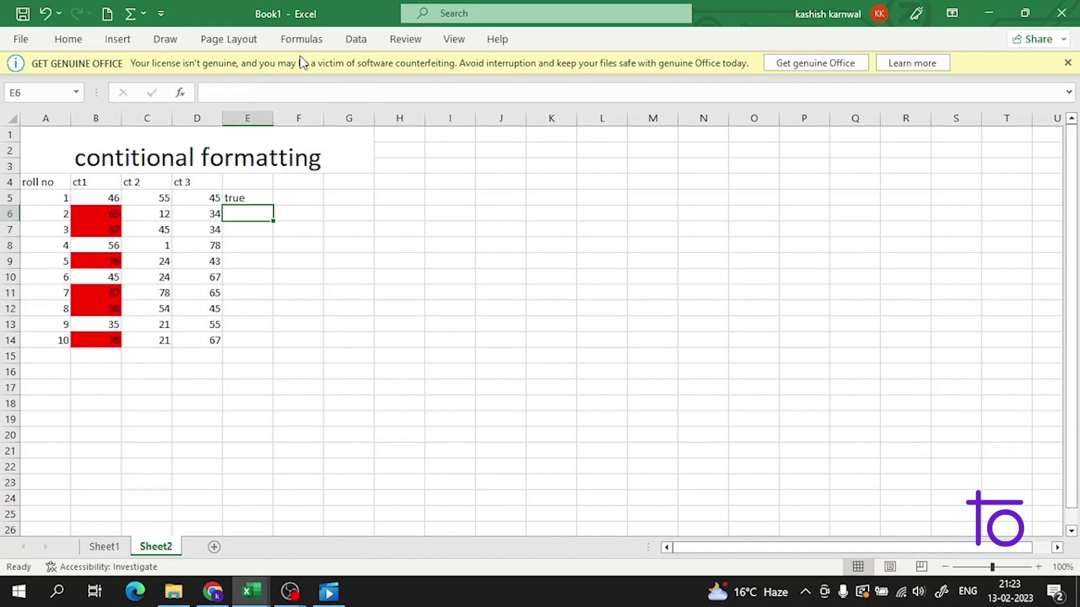
pyautogui.click(308, 233)
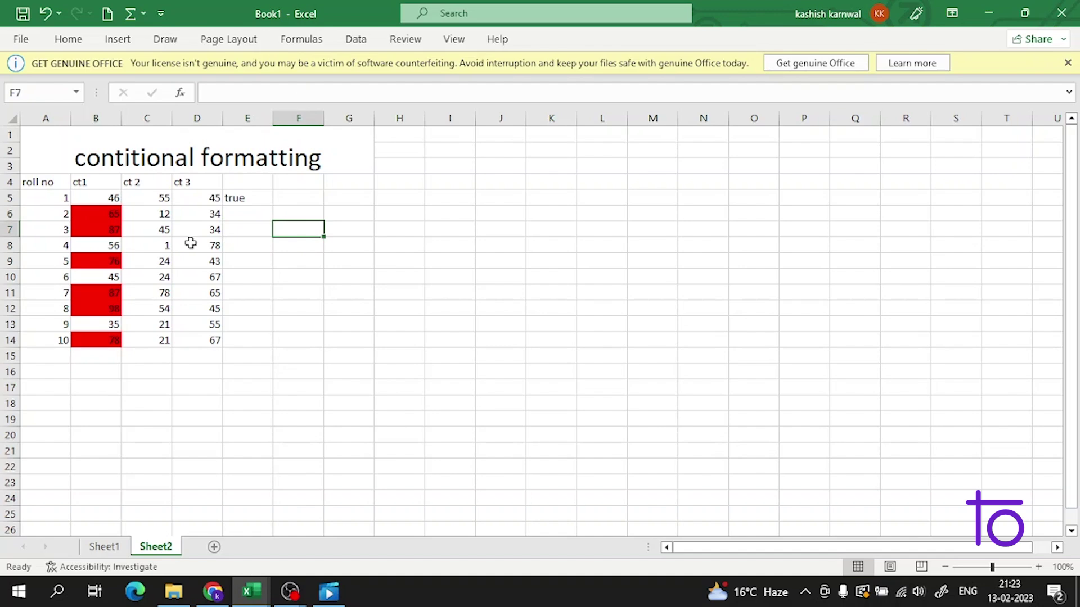
pyautogui.click(102, 212)
pyautogui.click(106, 229)
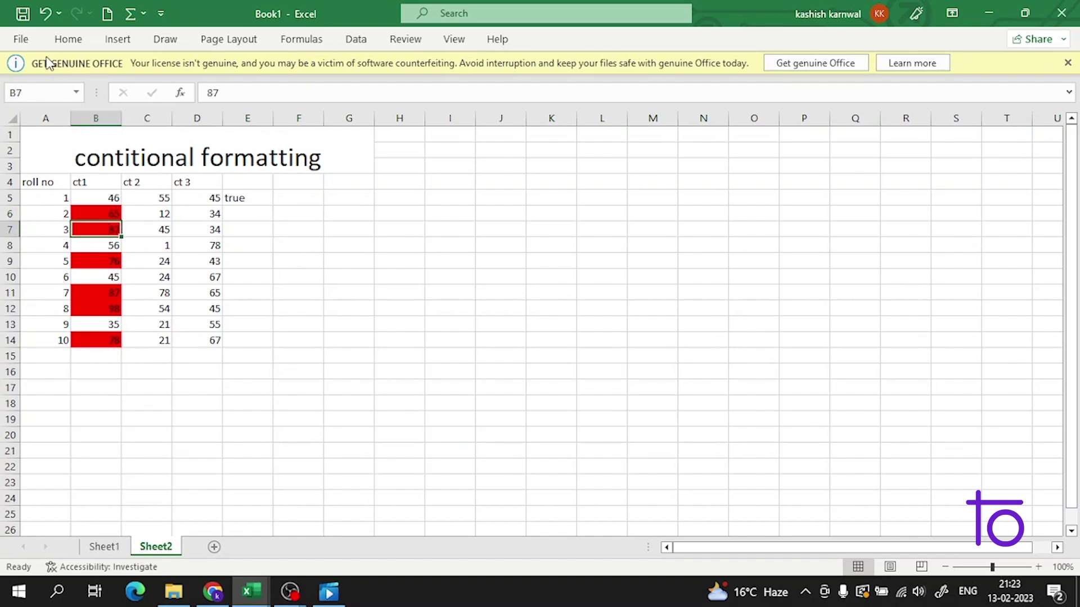
pyautogui.click(335, 230)
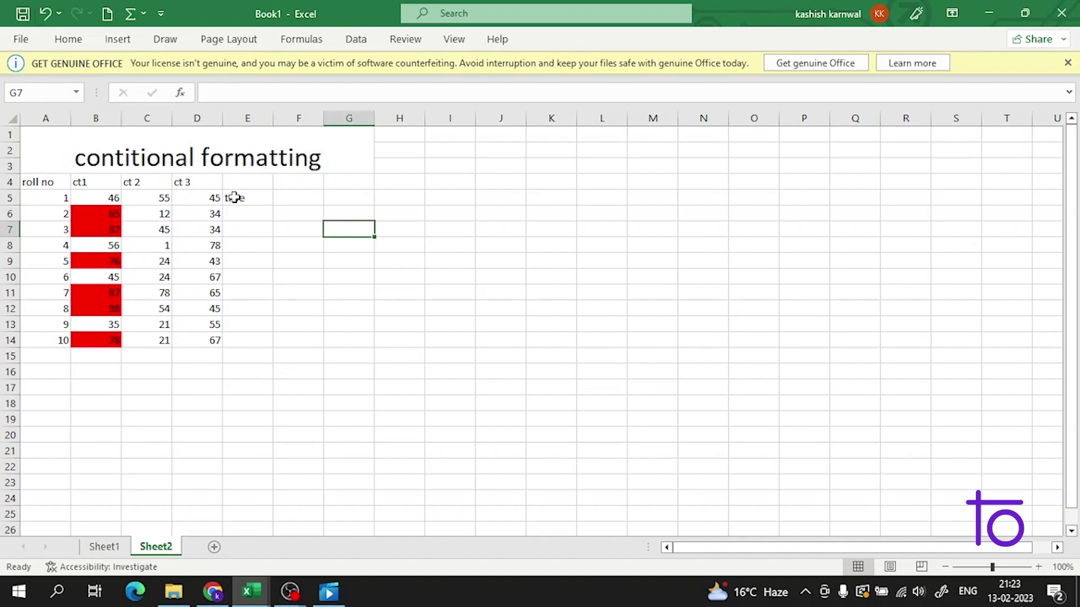
# Enter the header "ct 2" in cell F4
pyautogui.click(285, 196)
pyautogui.click(291, 181)
pyautogui.write('ct 2')
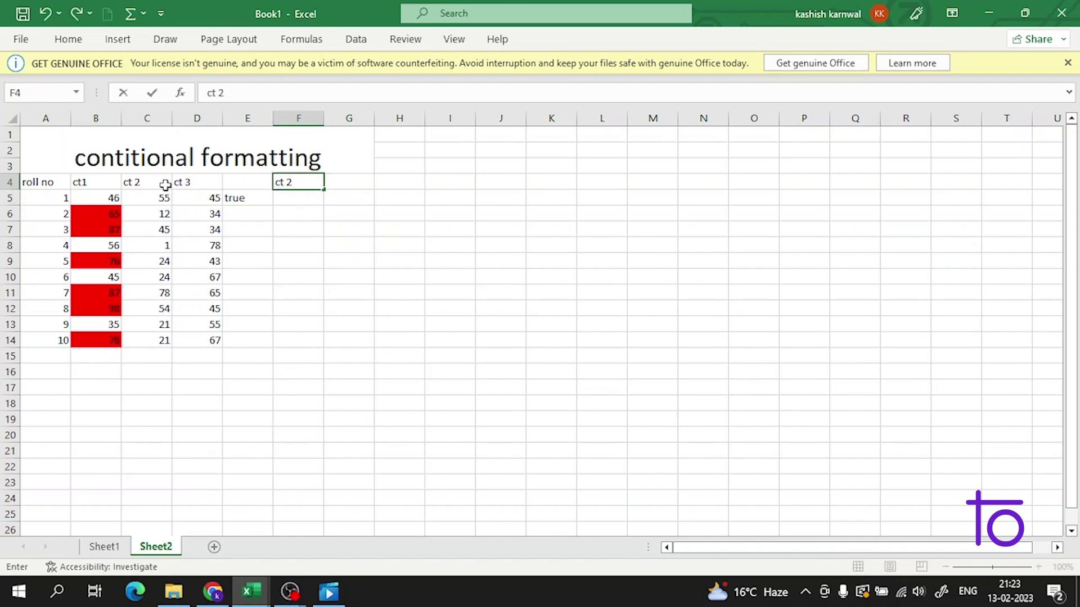
pyautogui.click(150, 195)
# Enter the formula =IF(C5>=50,"true","false") in cell F5 to test the first ct 2 mark
pyautogui.click(302, 197)
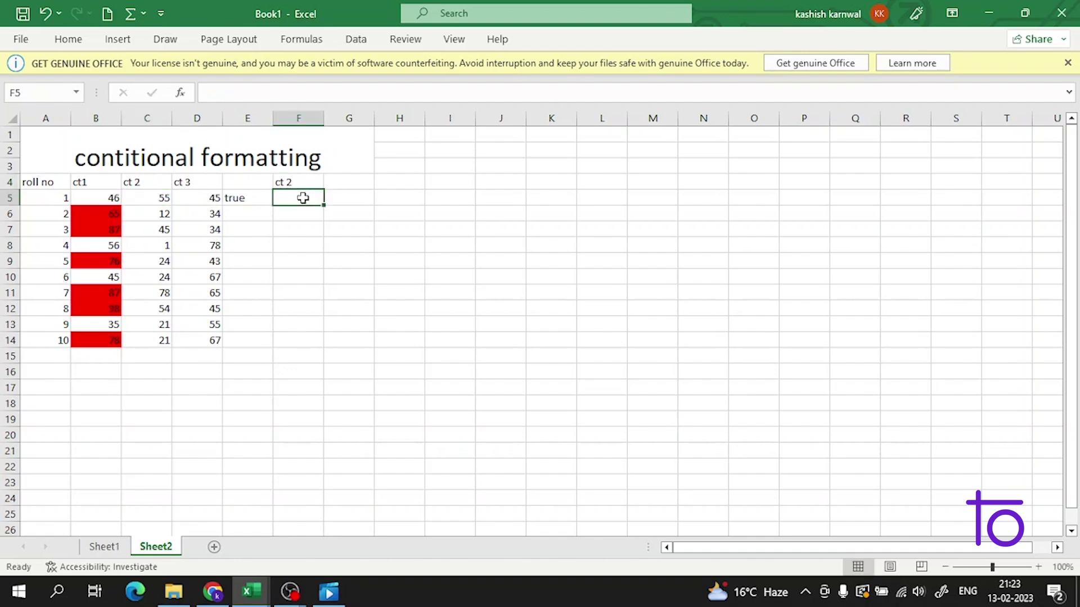
pyautogui.write('=if')
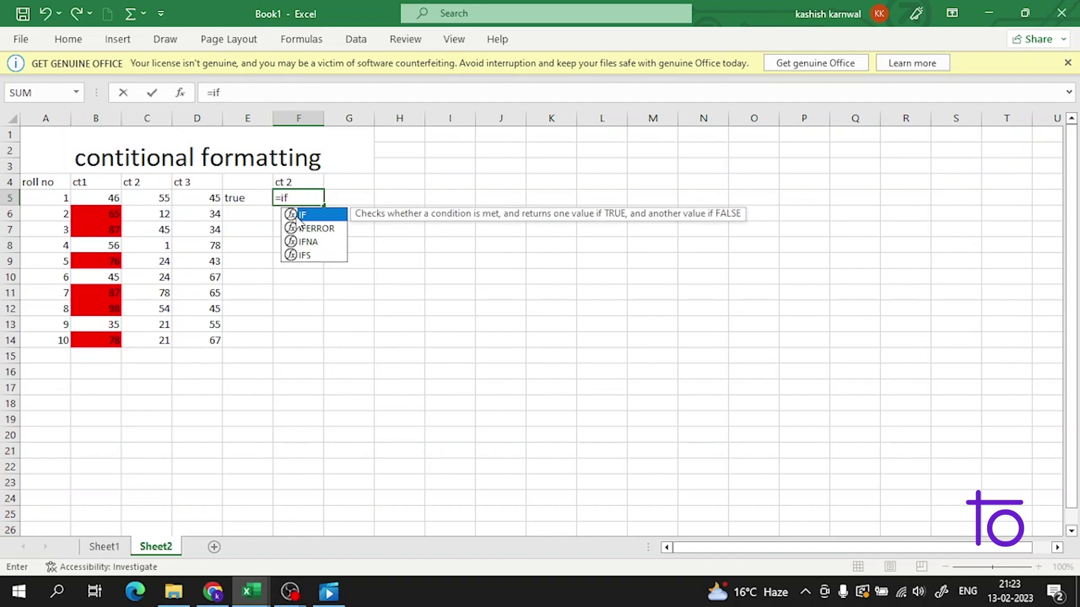
pyautogui.doubleClick(294, 216)
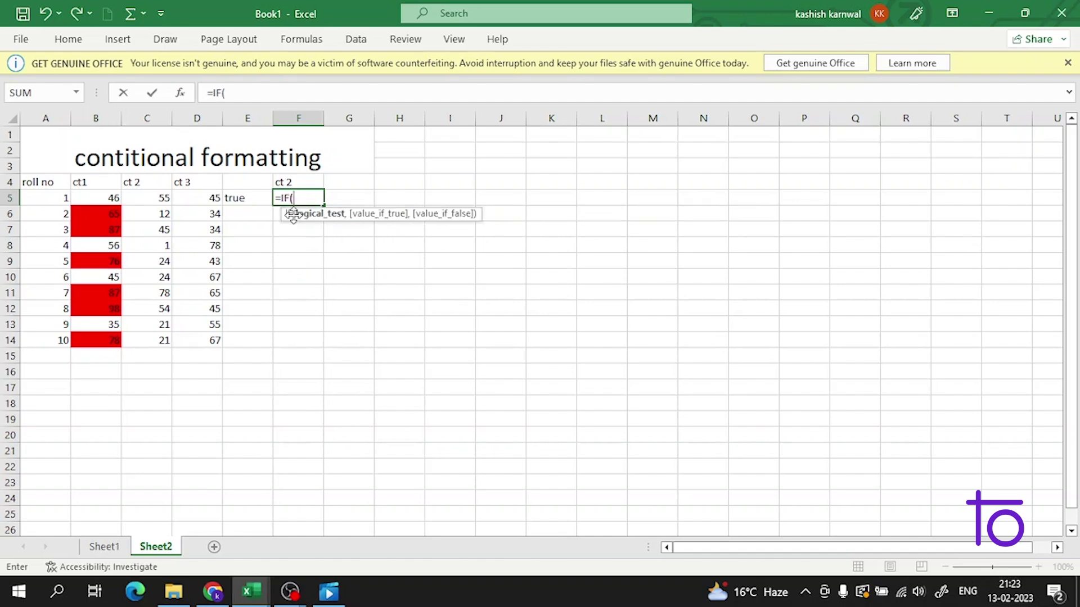
pyautogui.click(164, 200)
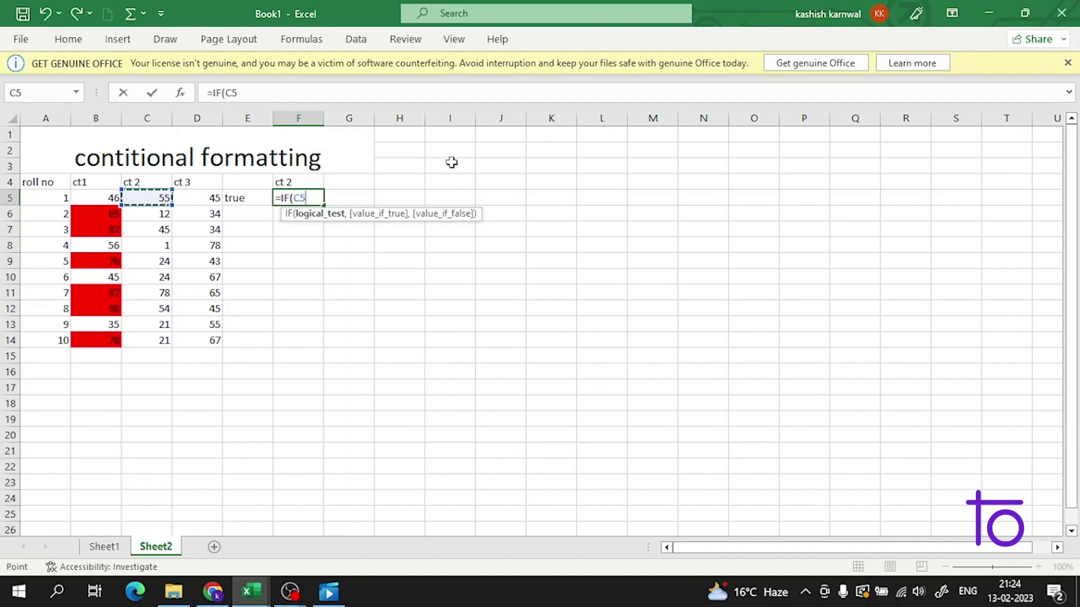
pyautogui.write('>')
pyautogui.write('=50,')
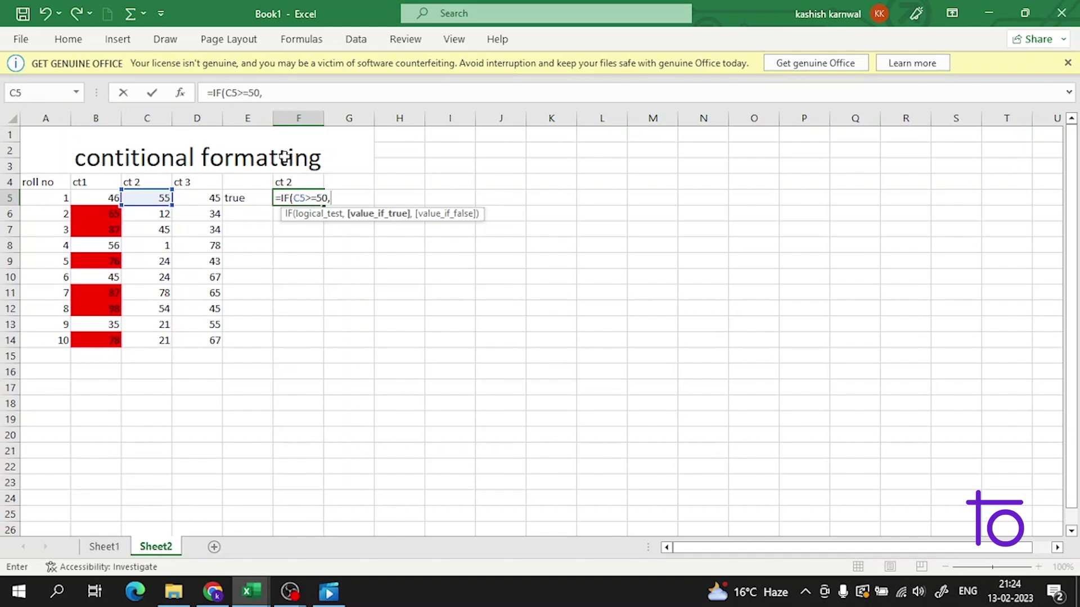
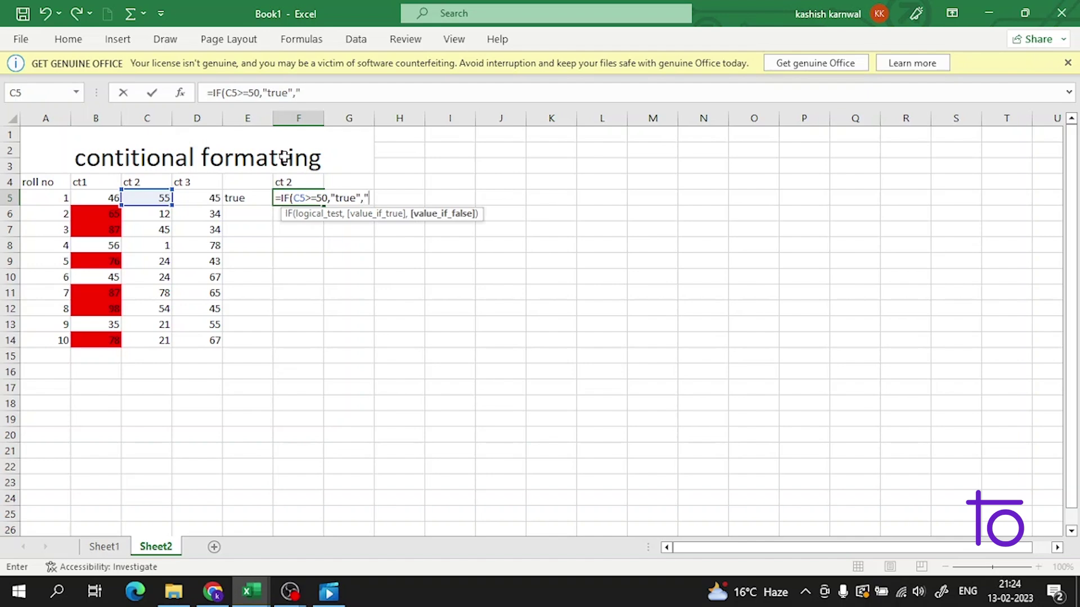
pyautogui.write('alse")')
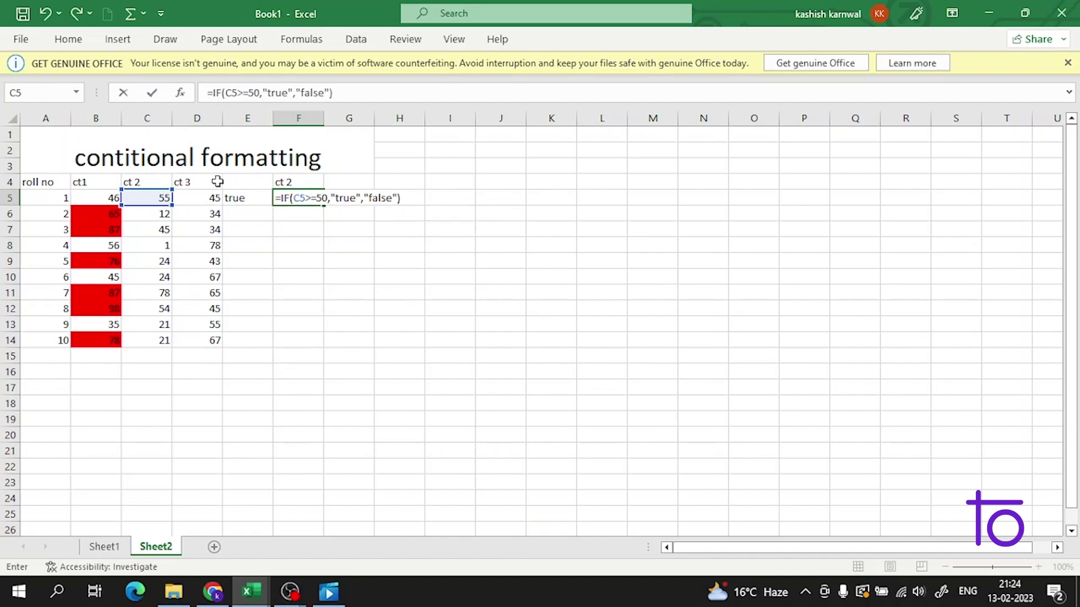
pyautogui.press('Return')
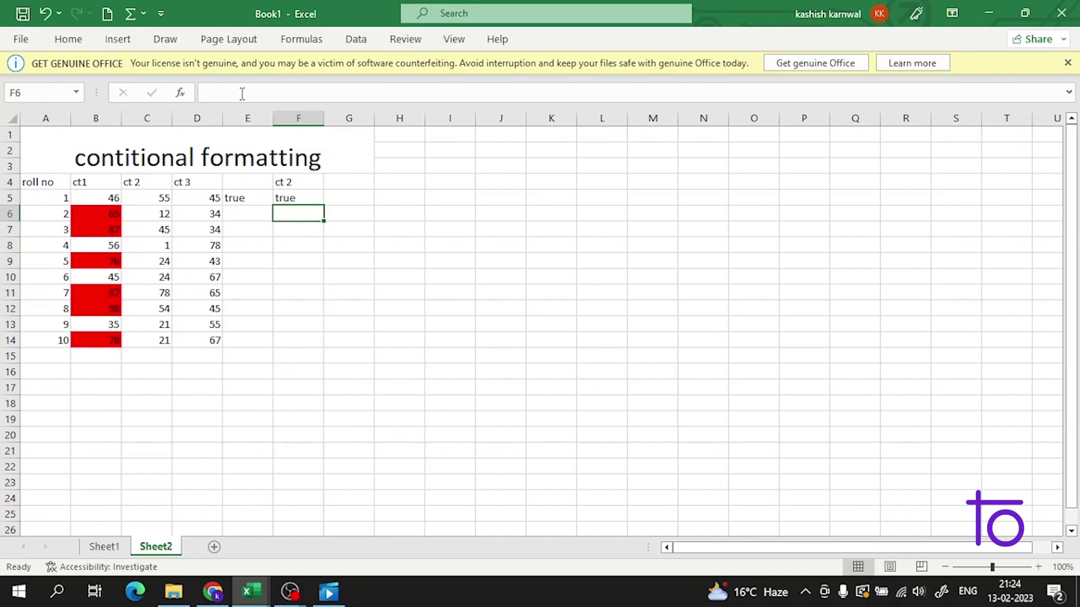
pyautogui.click(303, 197)
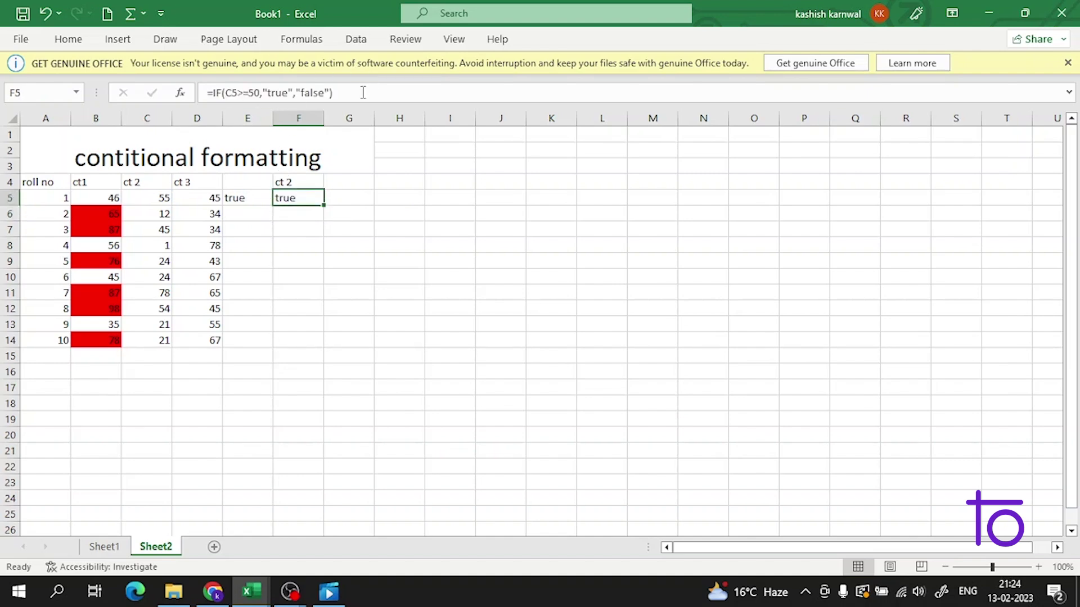
pyautogui.moveTo(362, 93); pyautogui.dragTo(199, 101)
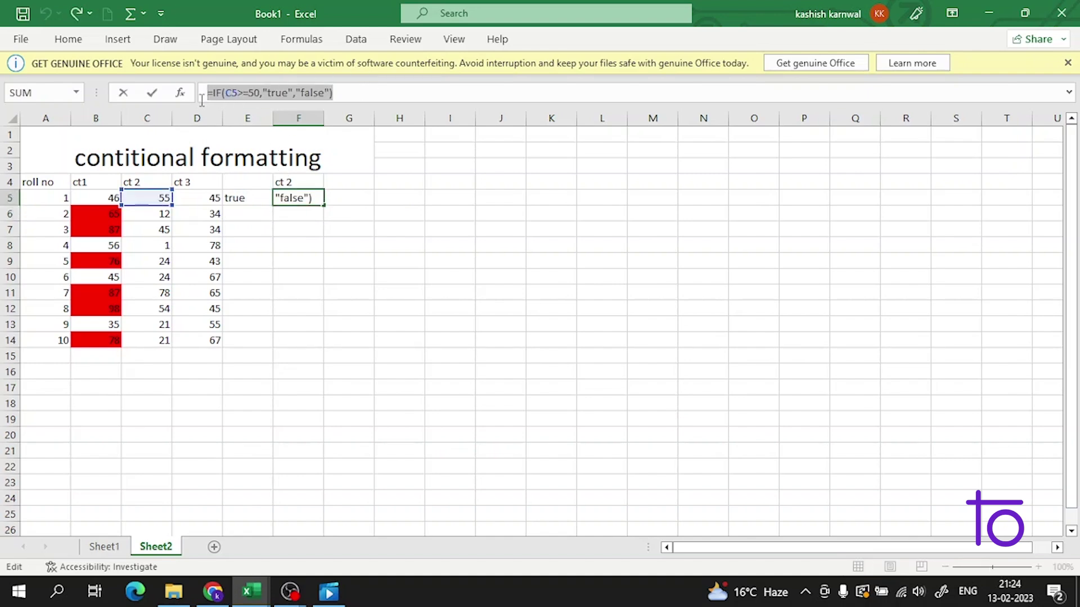
pyautogui.click(301, 219)
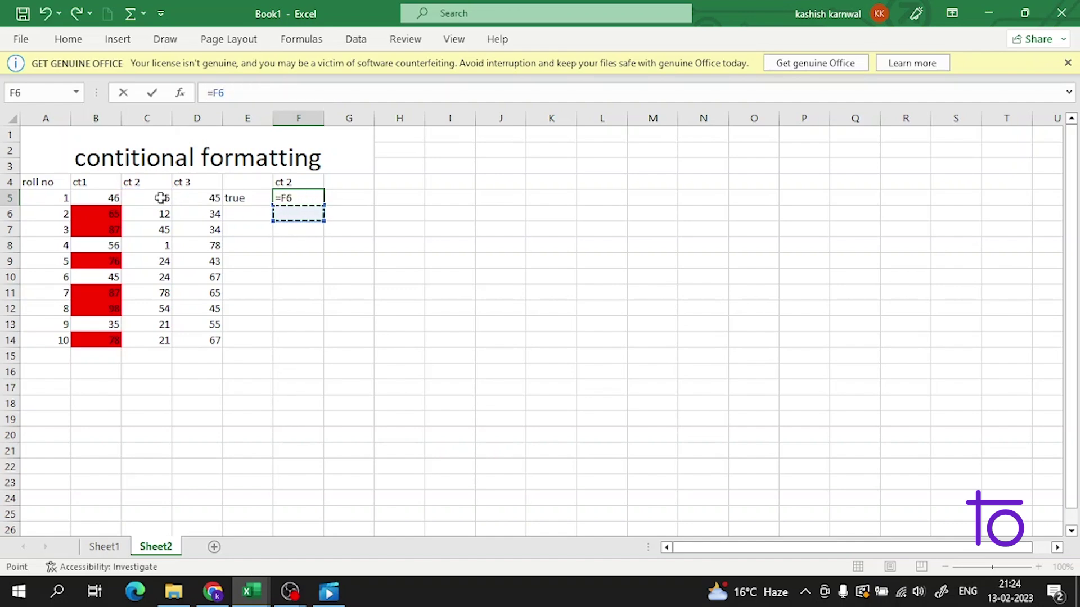
pyautogui.click(301, 260)
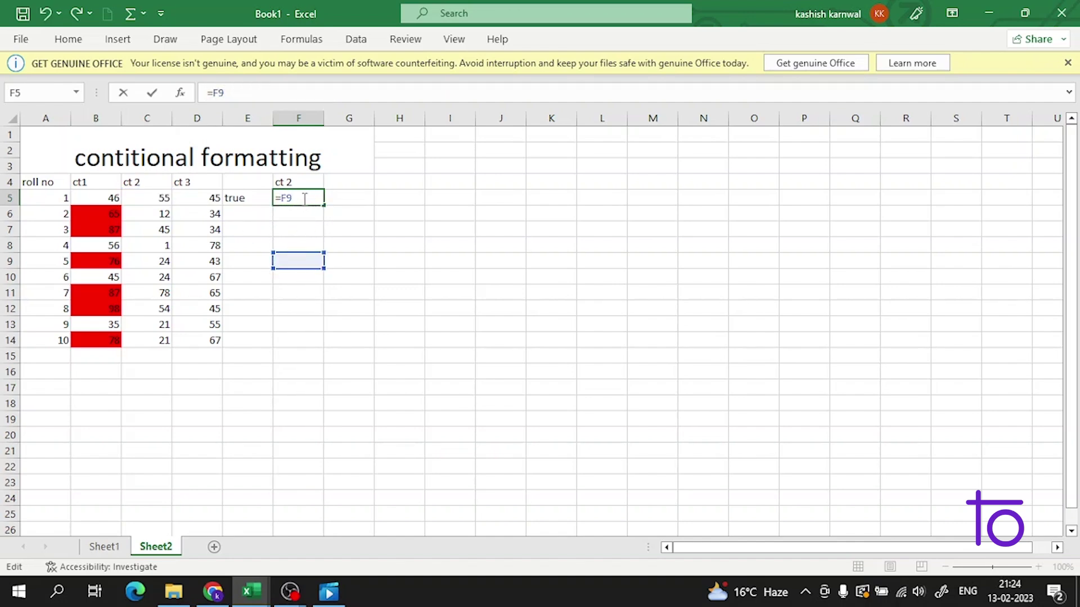
# Enter the formula =IF(D5>=40,"true","false") in cell F5 to test the first ct 3 mark
pyautogui.moveTo(304, 198); pyautogui.dragTo(233, 195)
pyautogui.write('=')
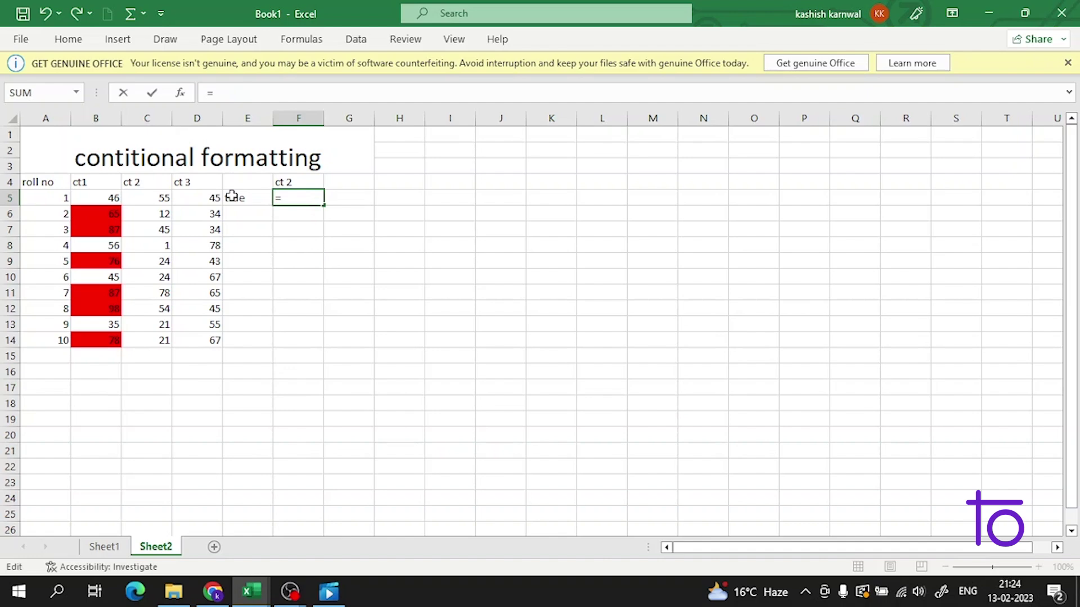
pyautogui.write('if')
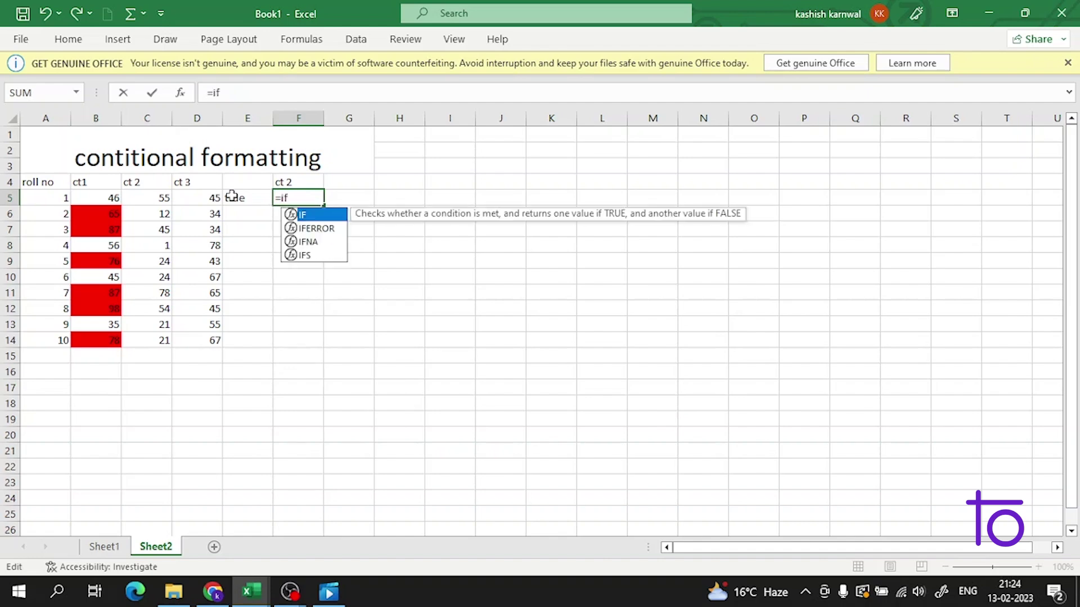
pyautogui.doubleClick(289, 215)
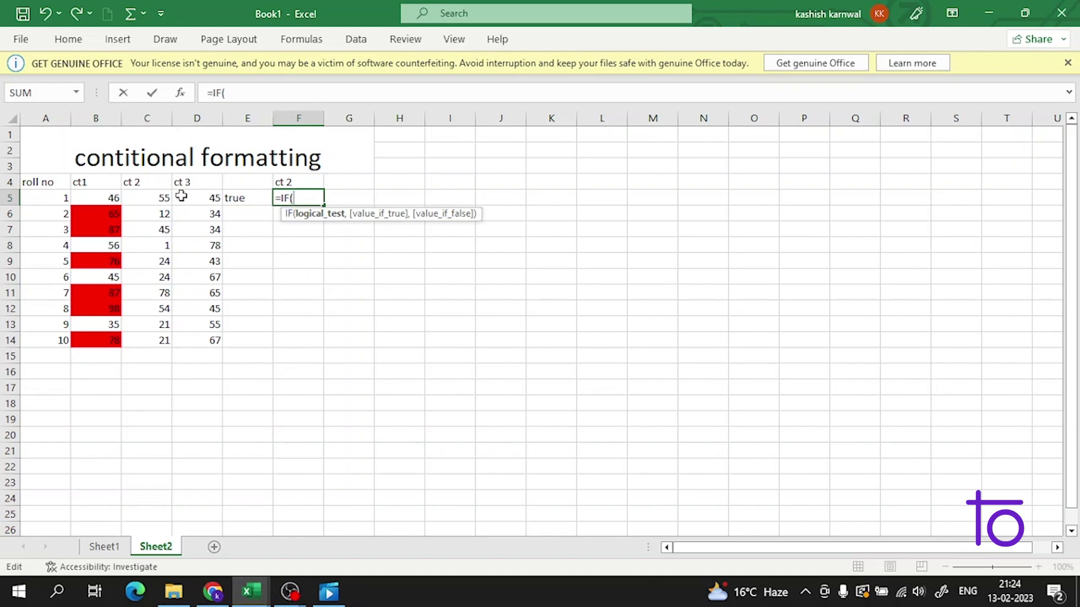
pyautogui.click(198, 198)
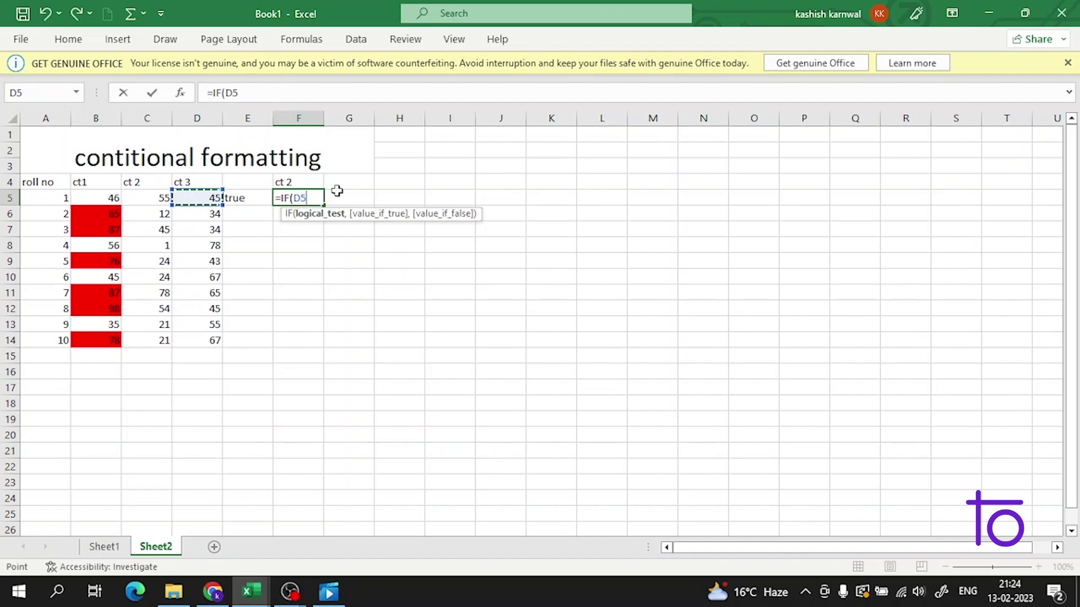
pyautogui.write('>=40')
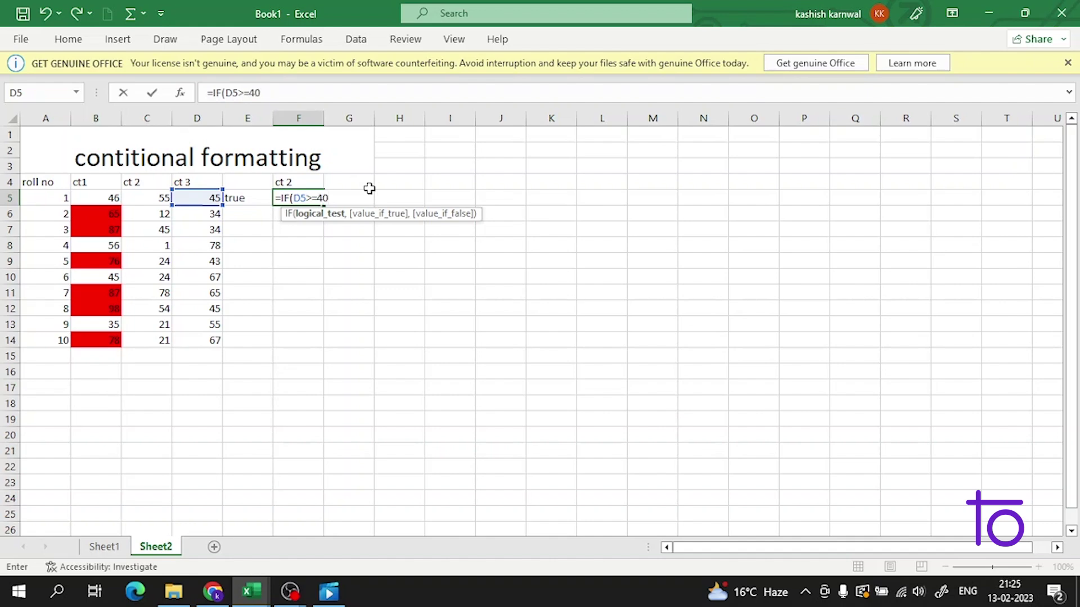
pyautogui.write(',"true')
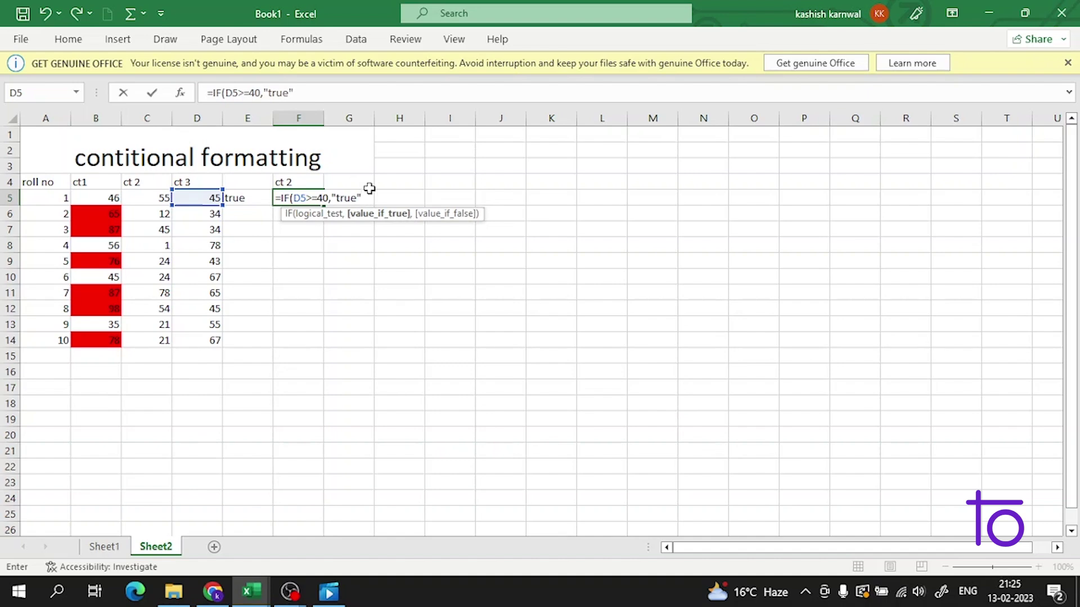
pyautogui.write('",')
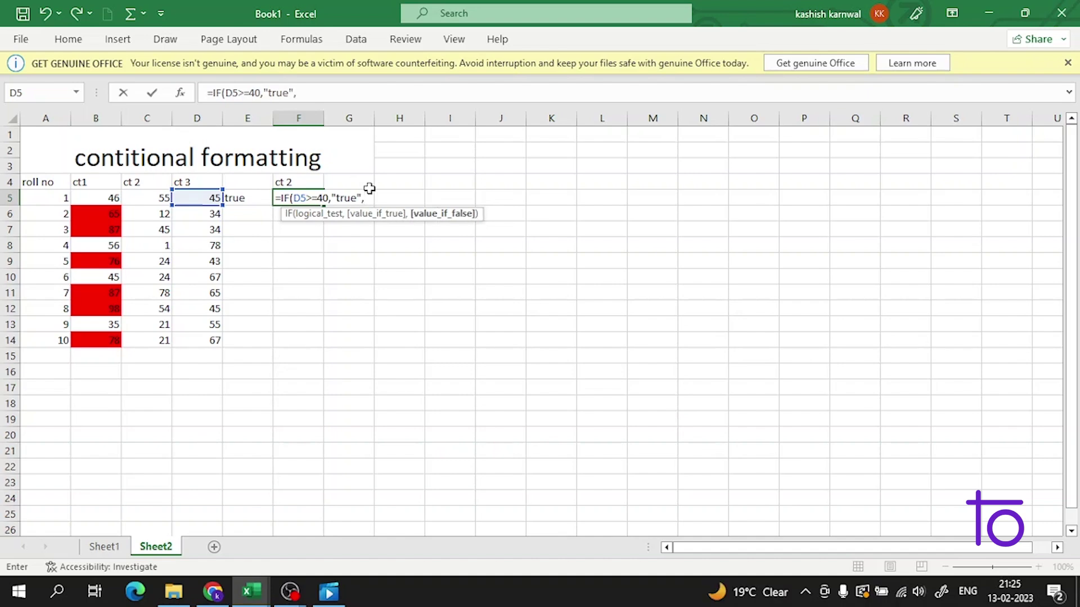
pyautogui.write('"false")')
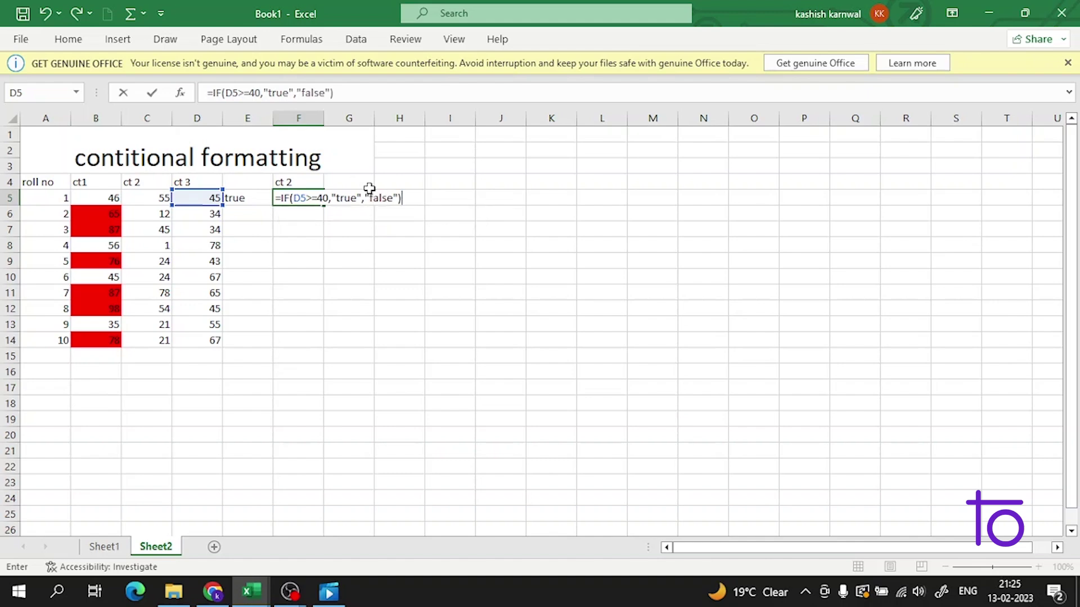
pyautogui.press('Return')
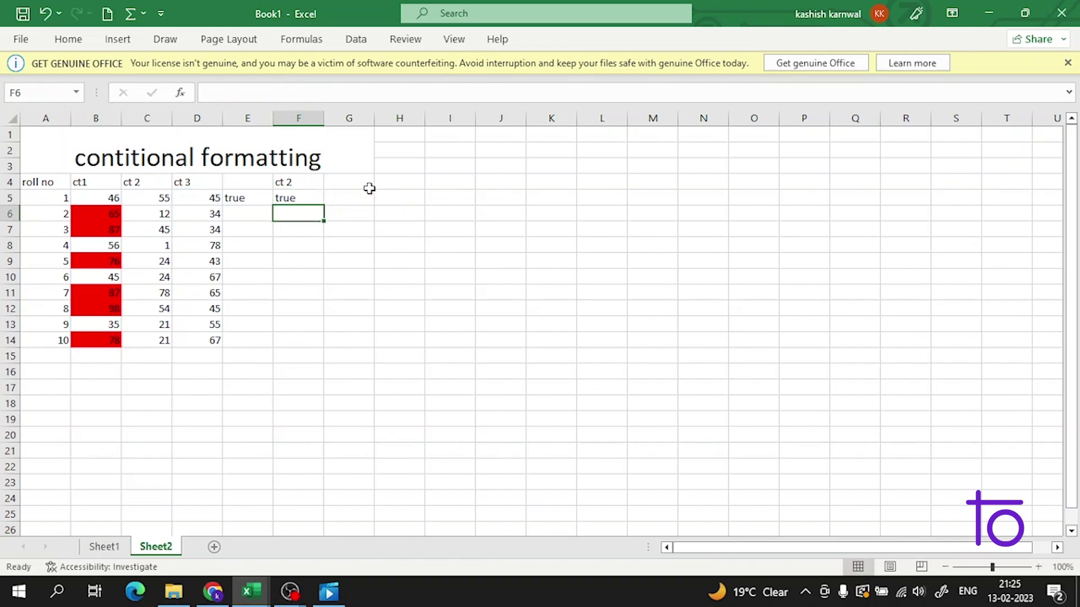
# Copy the text of the IF formula in cell F5
pyautogui.click(286, 200)
pyautogui.moveTo(336, 93); pyautogui.dragTo(186, 90)
pyautogui.hotkey('ctrl', 'c')
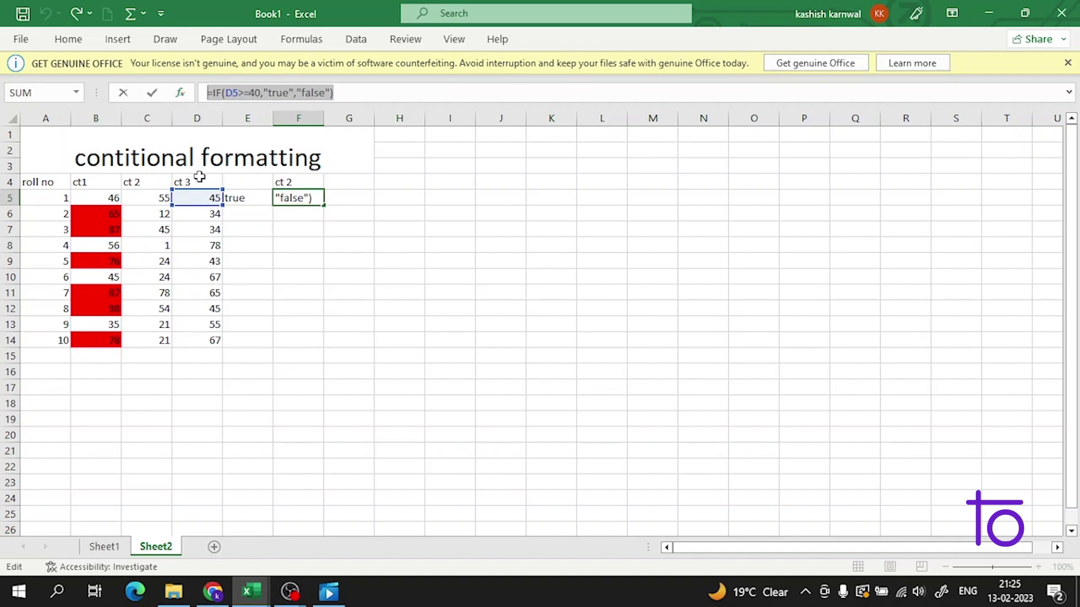
pyautogui.write('=')
pyautogui.click(199, 196)
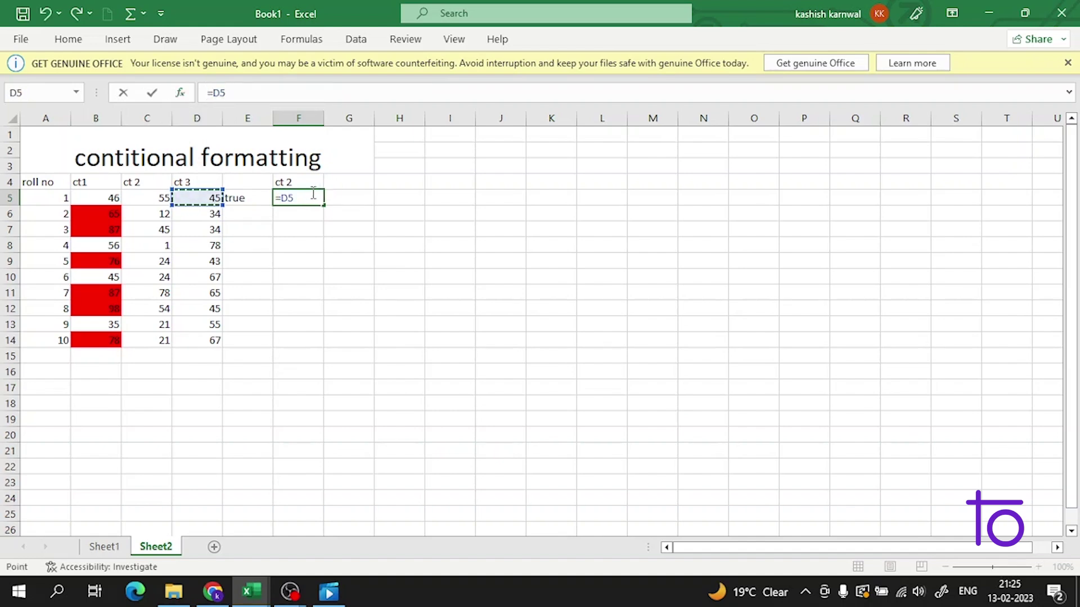
pyautogui.click(318, 193)
pyautogui.press('Return')
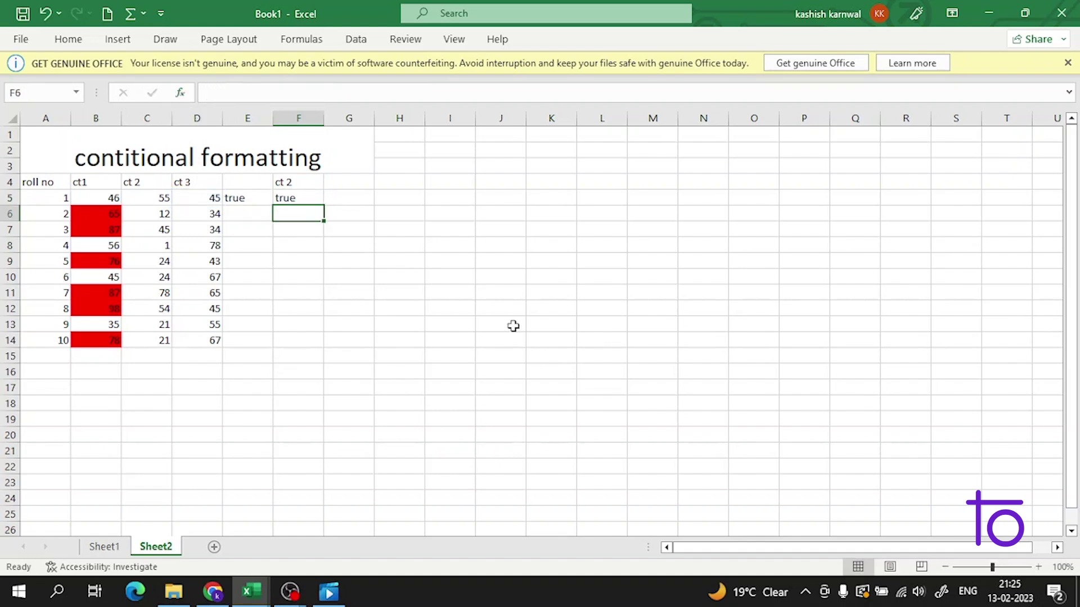
# Create a formula-based conditional formatting rule for the ct 3 marks in D5:D14 using =IF(D5>=40,"true","false")
pyautogui.click(211, 197)
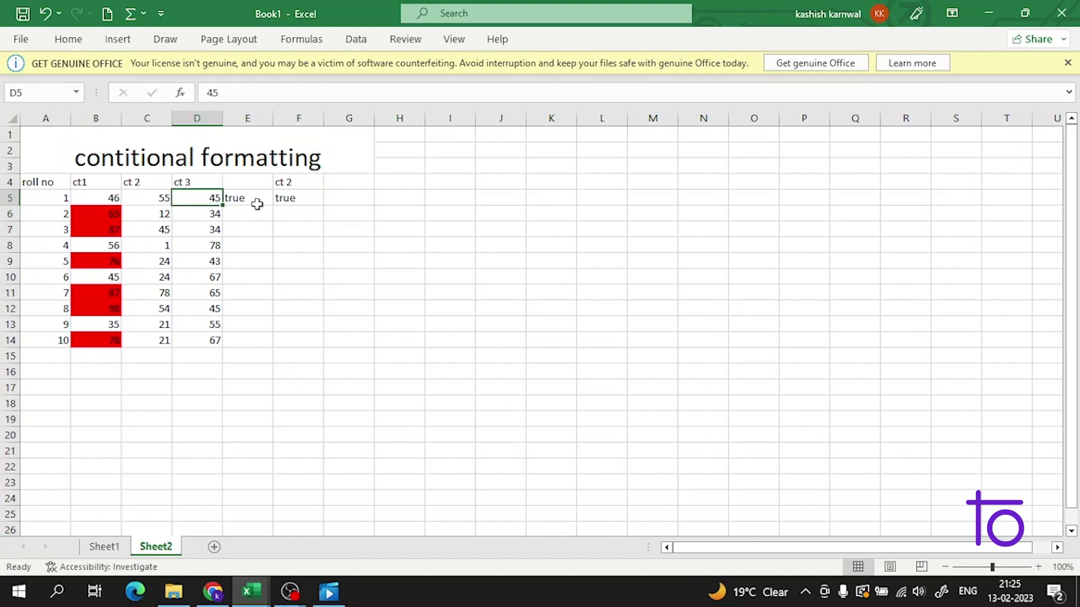
pyautogui.moveTo(207, 198); pyautogui.dragTo(212, 340)
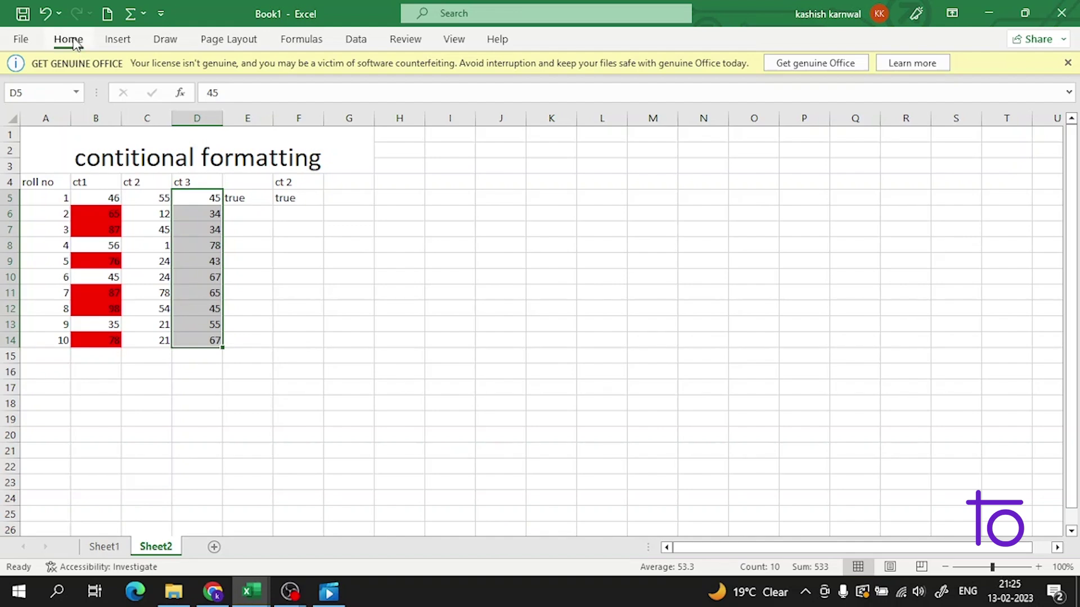
pyautogui.click(76, 44)
pyautogui.click(664, 103)
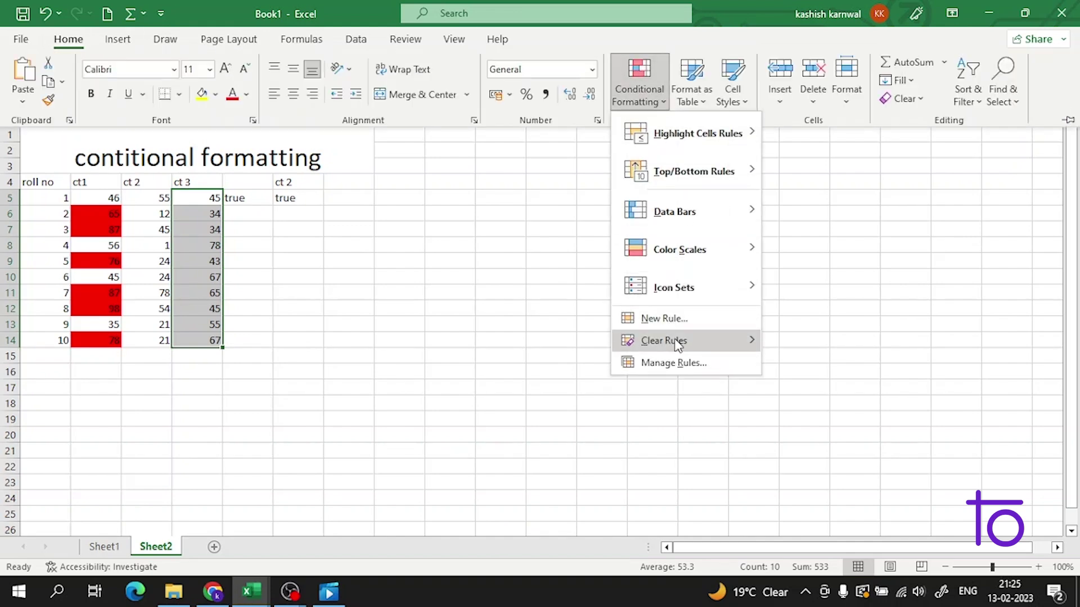
pyautogui.click(672, 319)
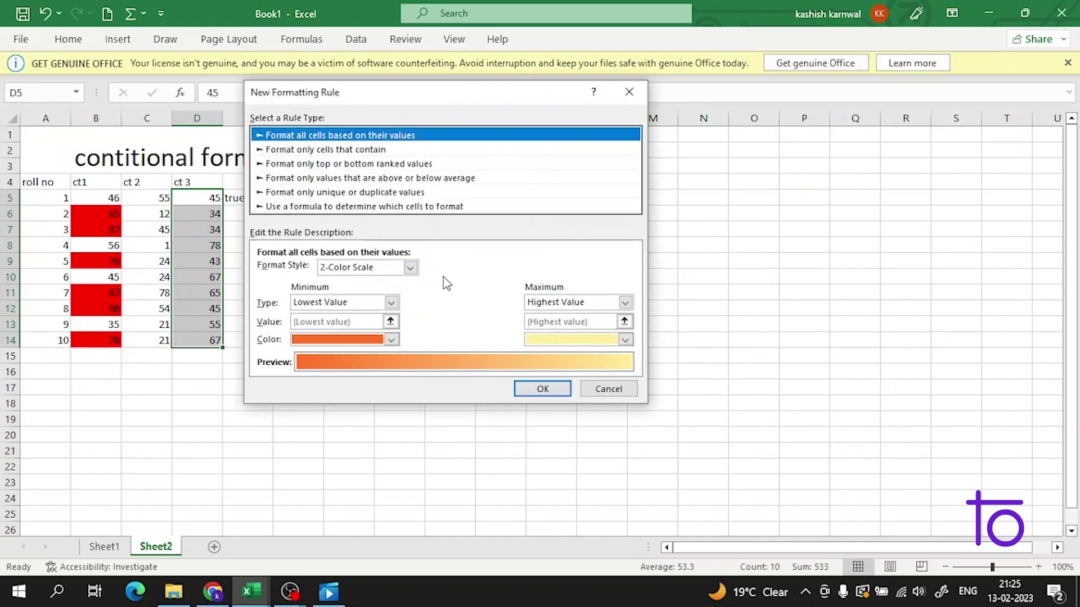
pyautogui.click(394, 193)
pyautogui.click(394, 207)
pyautogui.click(390, 270)
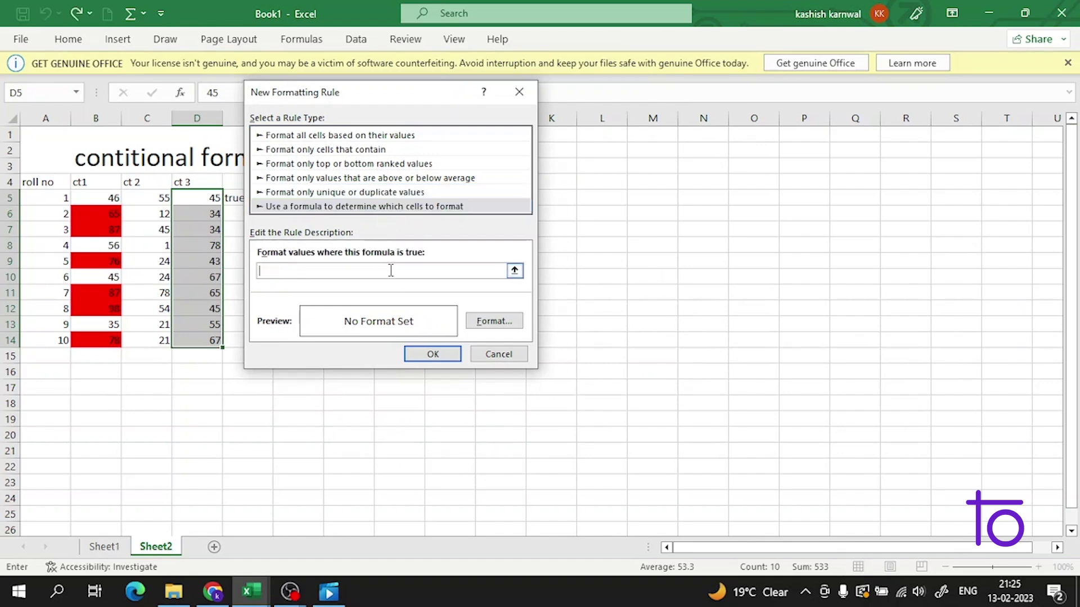
pyautogui.hotkey('ctrl', 'v')
# Give the new rule a light green fill and apply it to the ct 3 marks
pyautogui.click(489, 321)
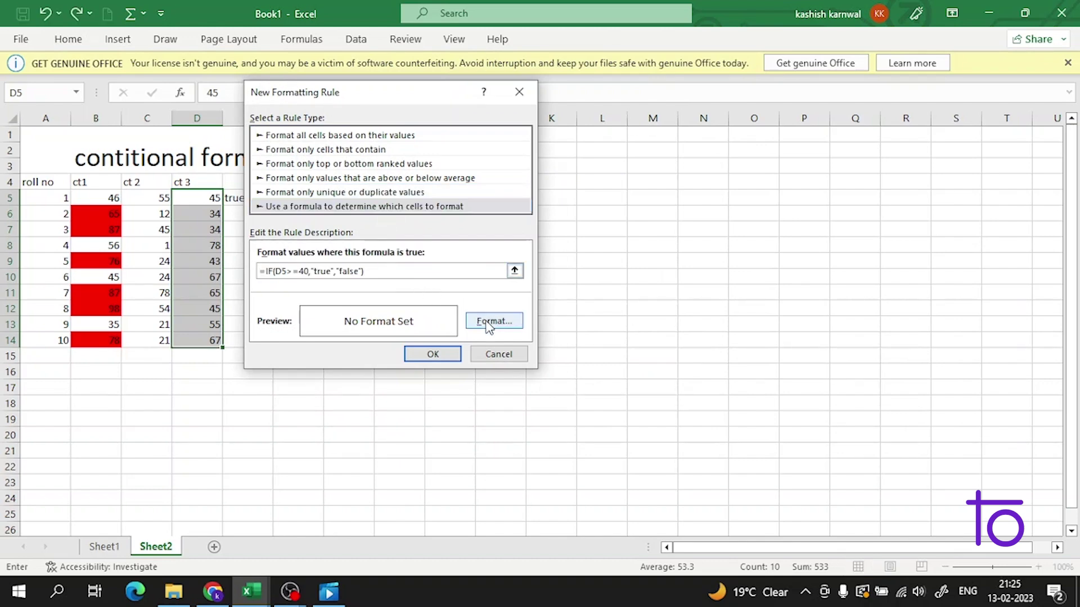
pyautogui.click(320, 205)
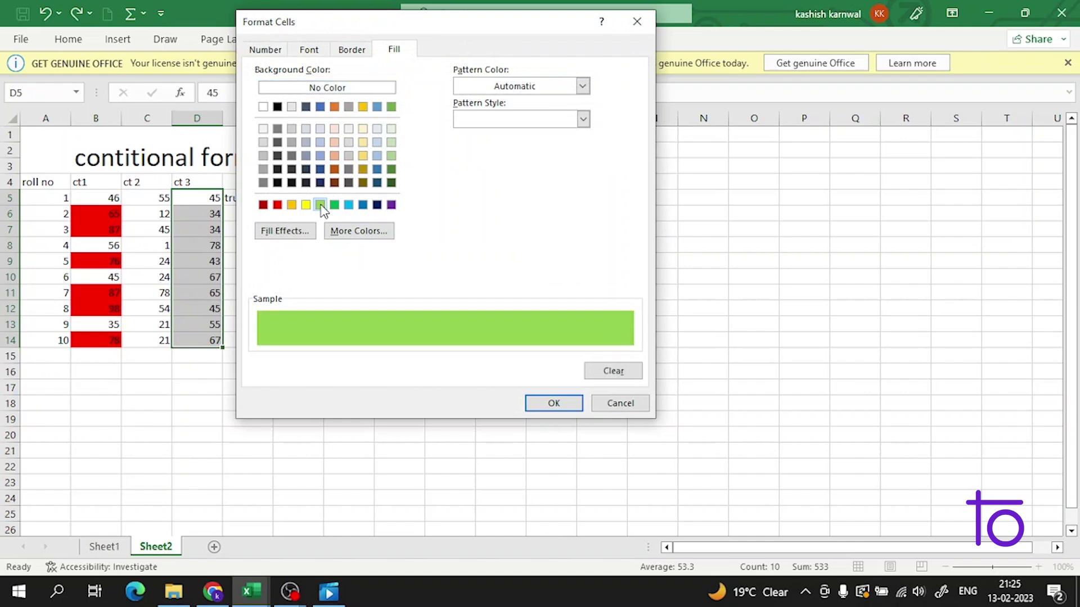
pyautogui.click(576, 401)
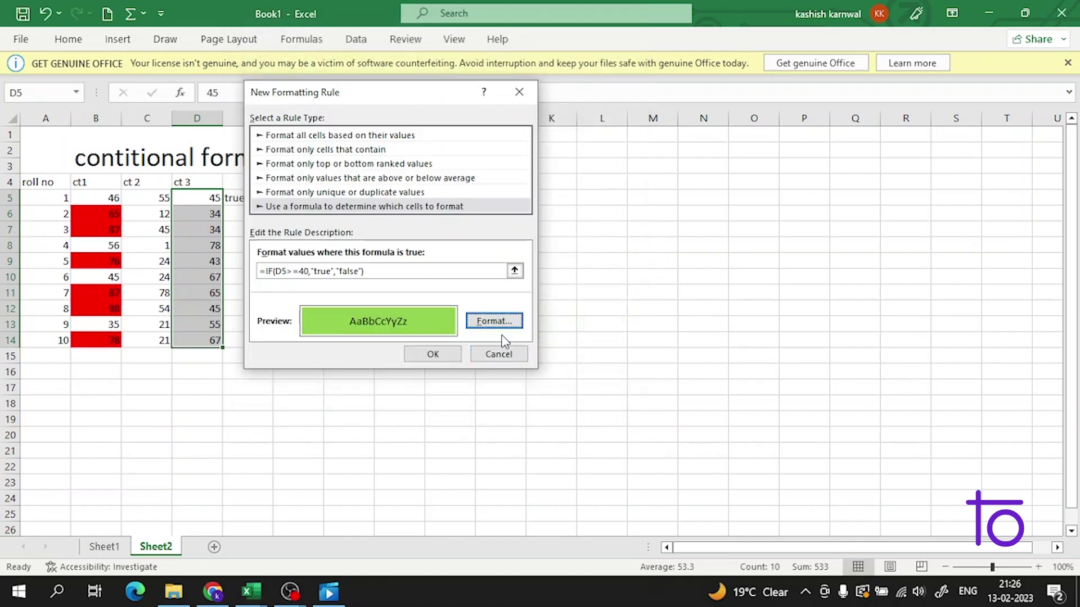
pyautogui.click(432, 354)
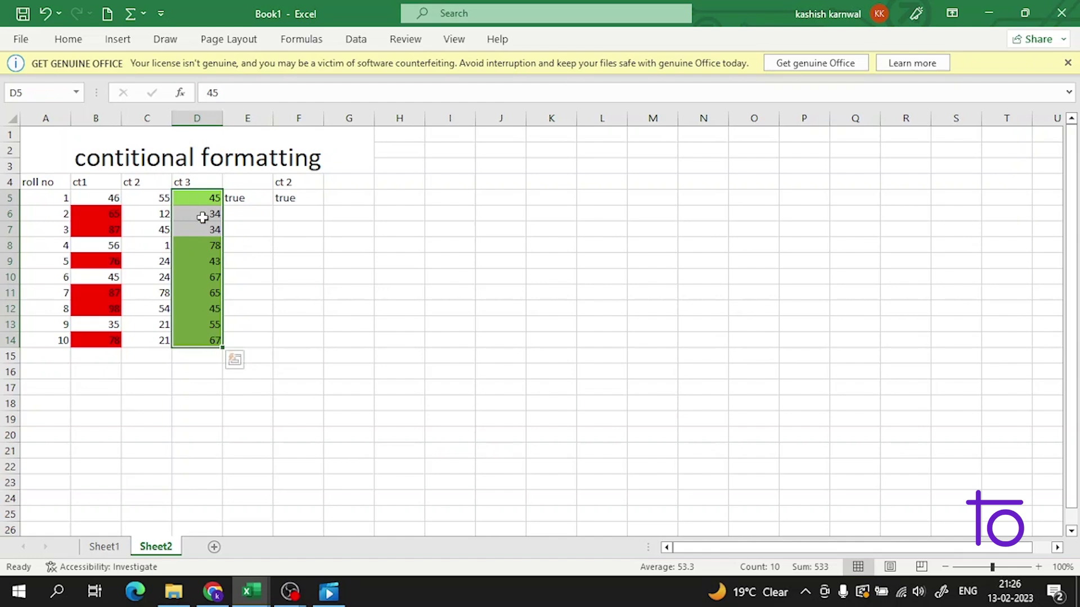
pyautogui.click(280, 228)
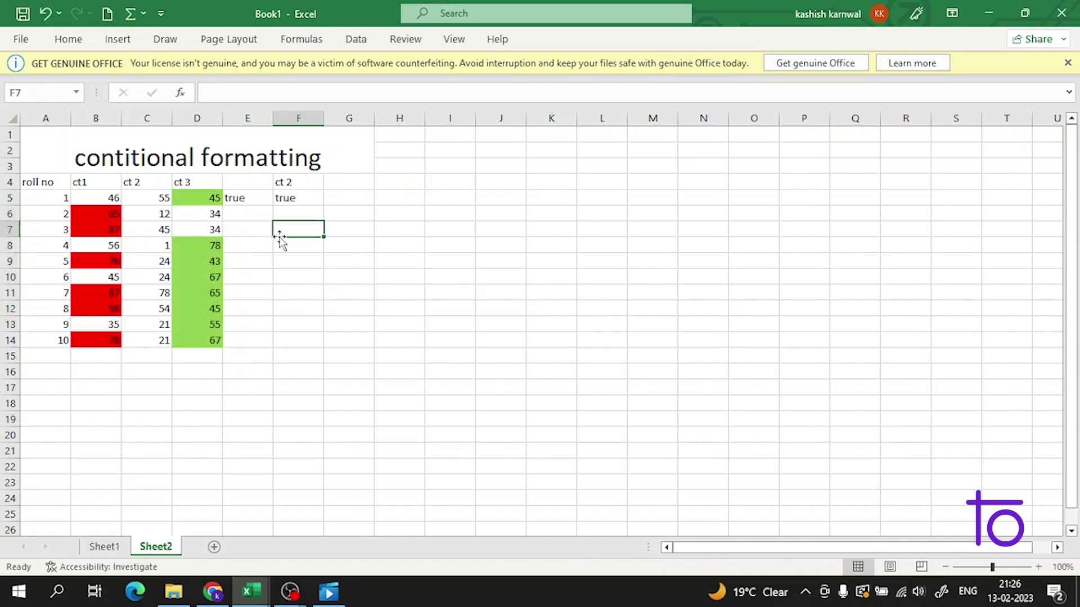
pyautogui.moveTo(290, 592)
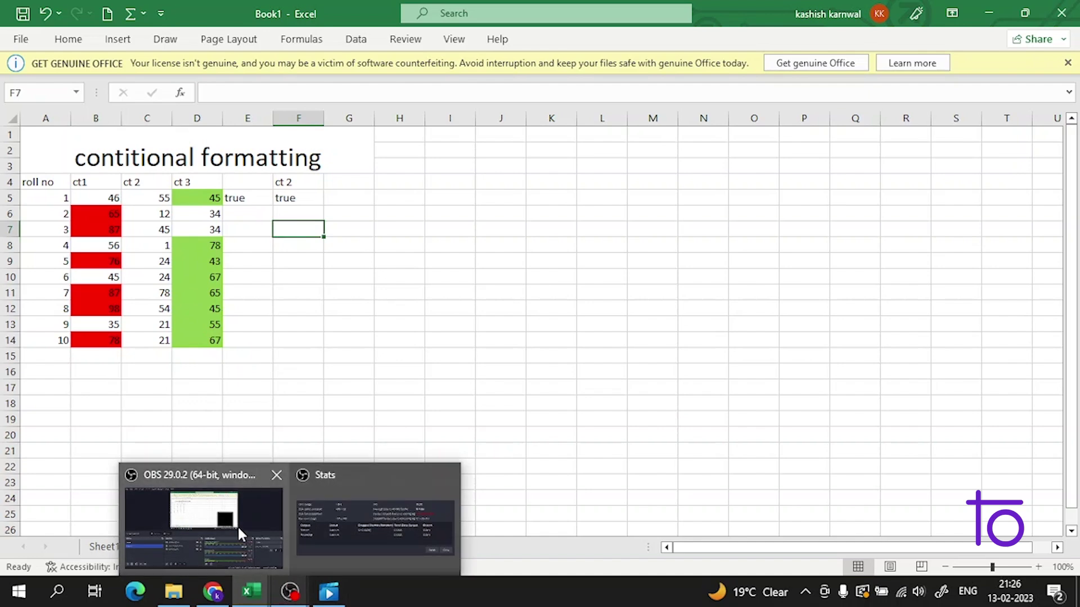
pyautogui.click(241, 529)
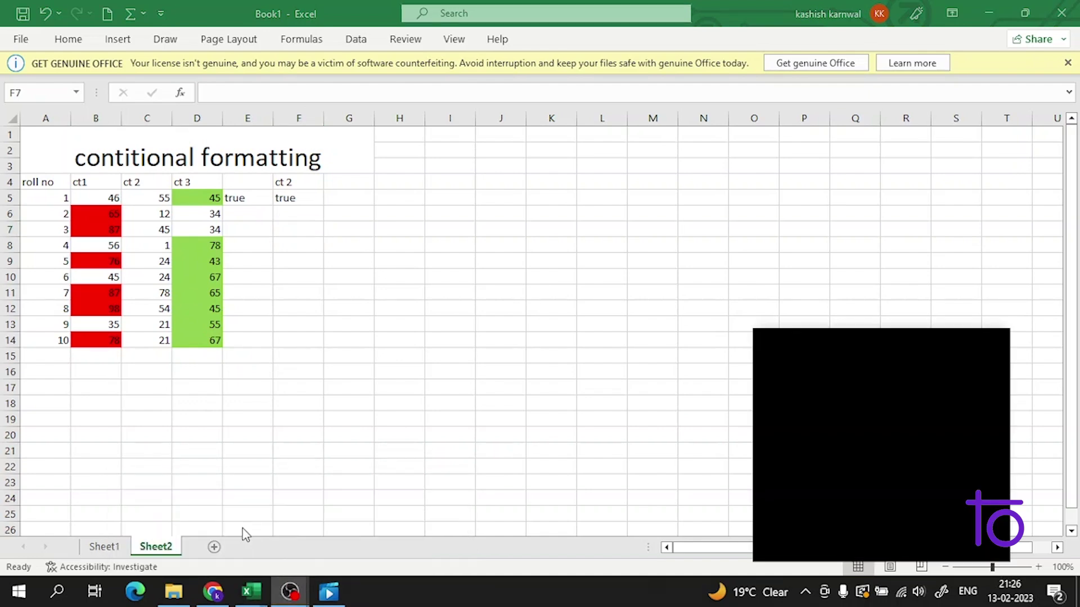
pyautogui.click(975, 7)
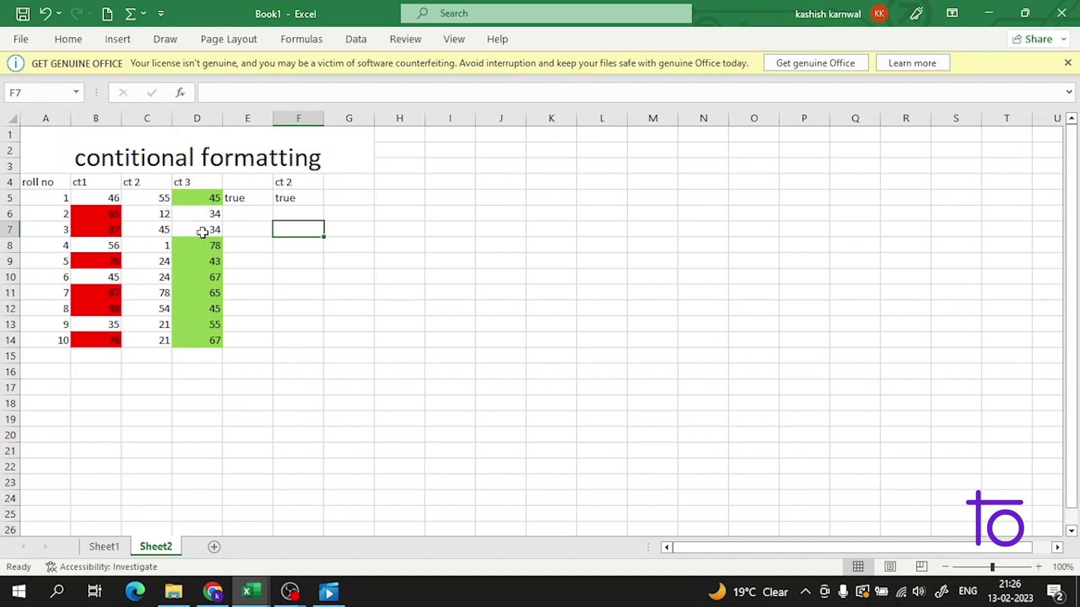
pyautogui.click(212, 213)
pyautogui.doubleClick(221, 221)
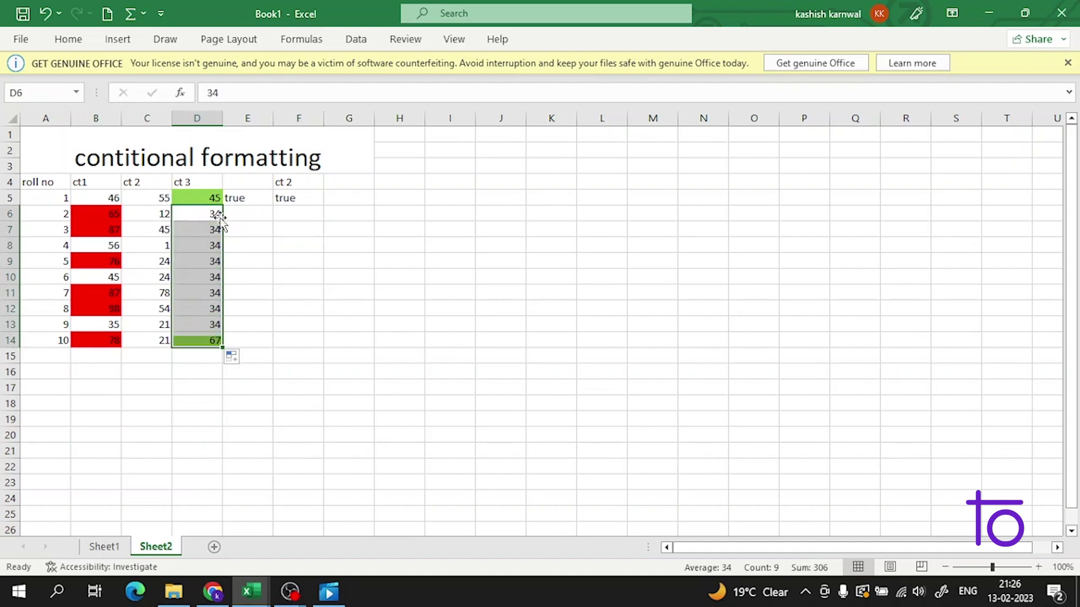
pyautogui.click(251, 242)
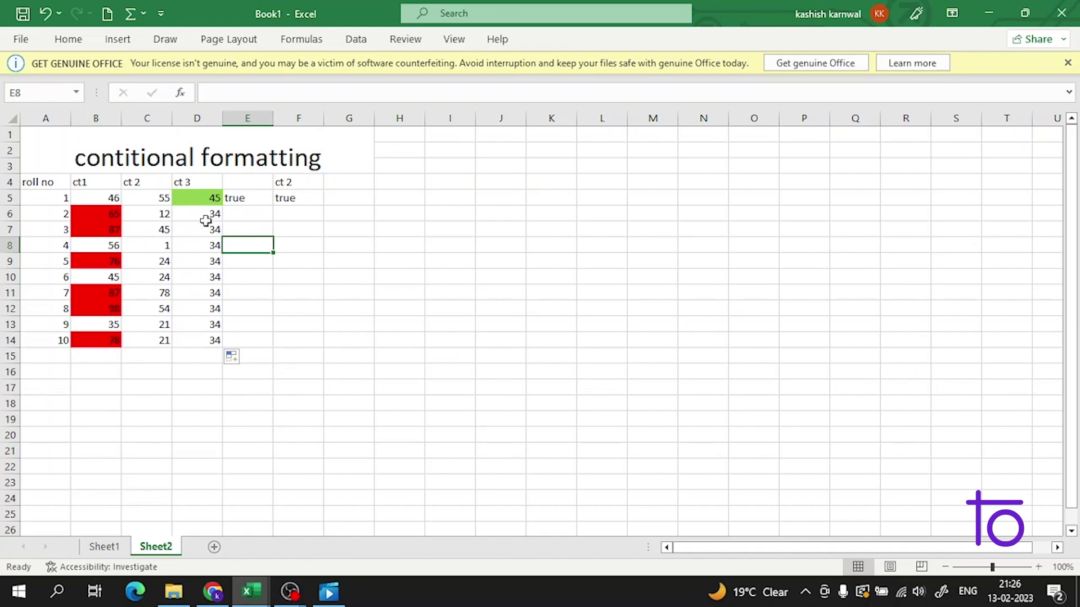
pyautogui.click(46, 13)
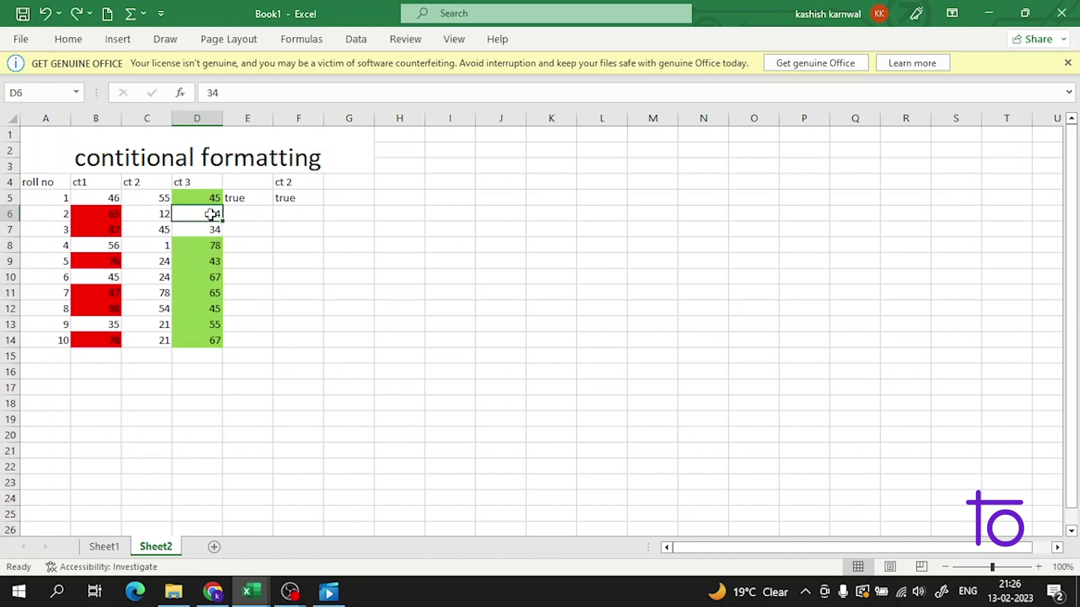
# Change the ct 3 mark of roll no 2 in cell D6 to 50
pyautogui.press('BackSpace')
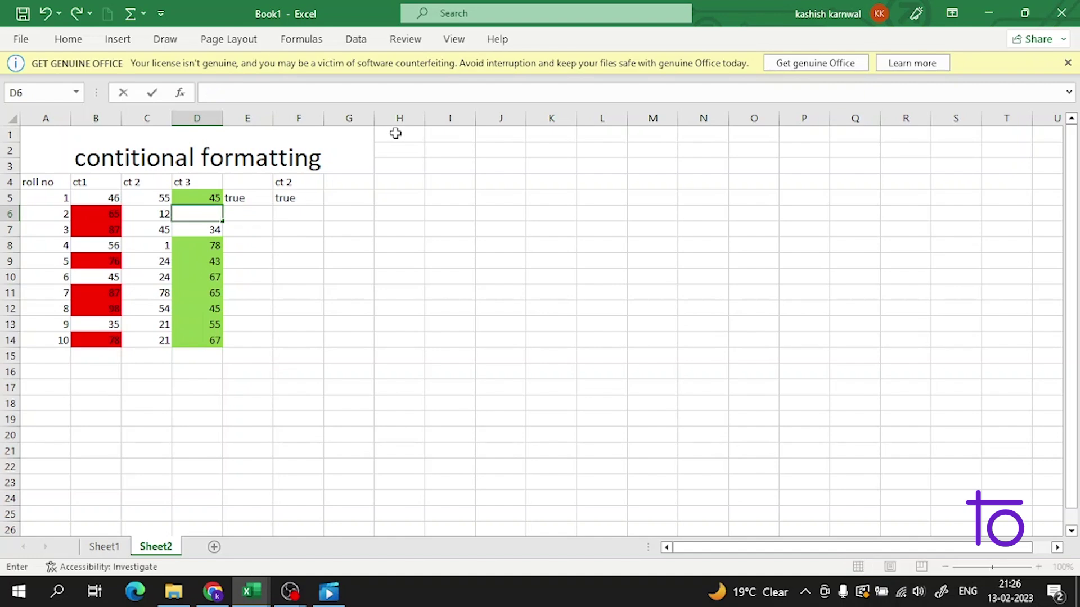
pyautogui.write('50')
pyautogui.press('Return')
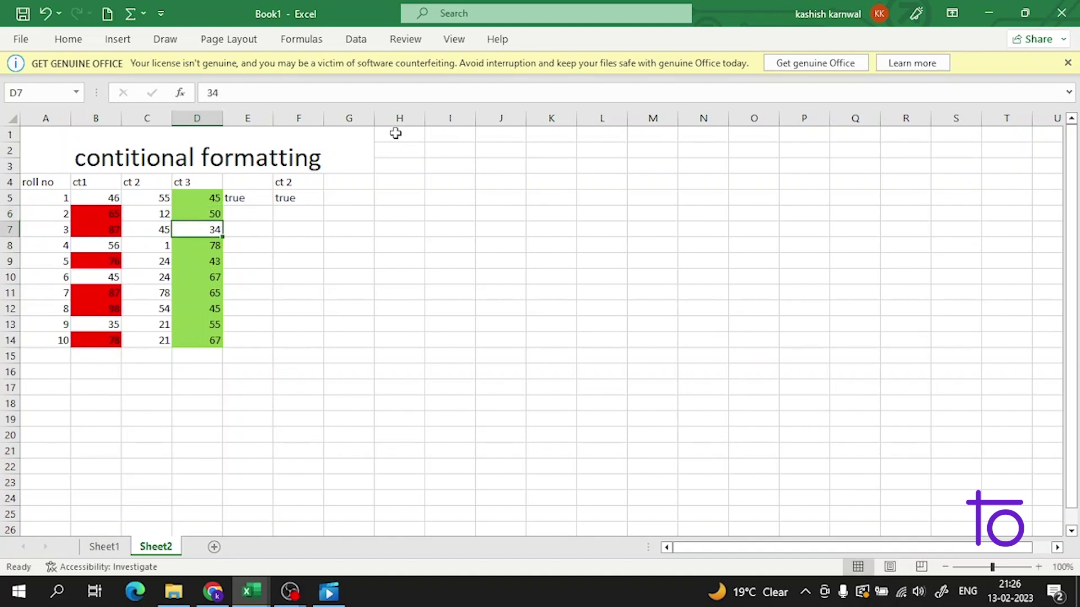
pyautogui.click(214, 274)
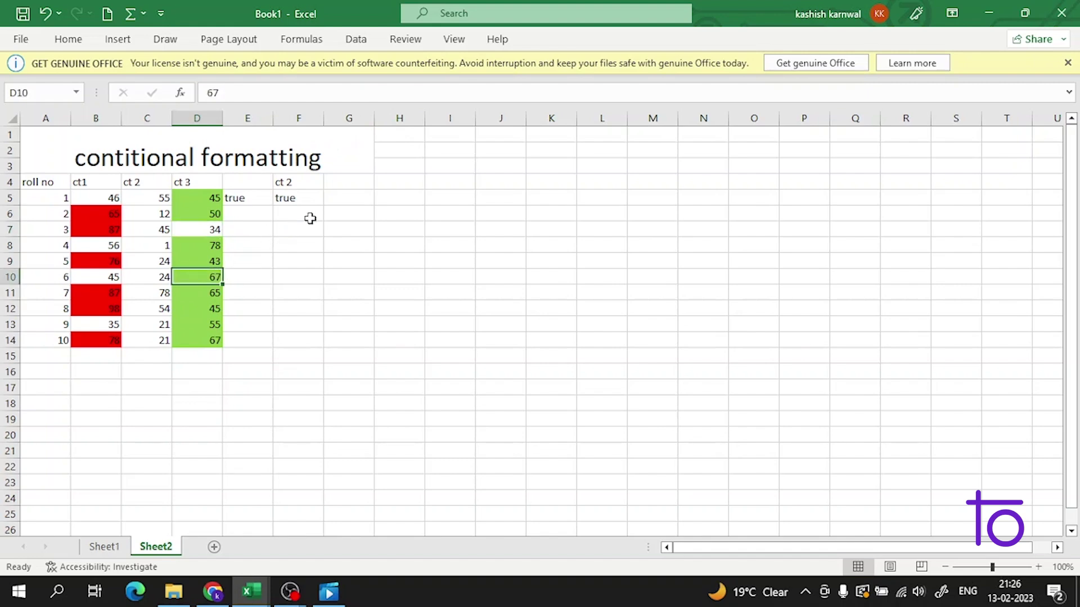
# Change the ct 3 mark of roll no 6 in cell D10 to 10
pyautogui.press('BackSpace')
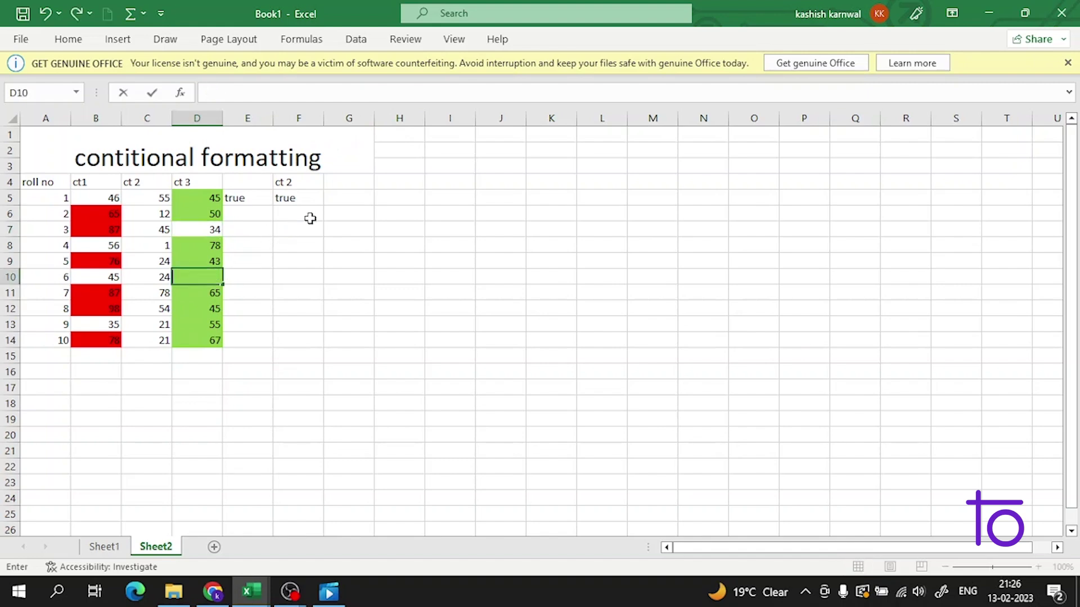
pyautogui.press('Return')
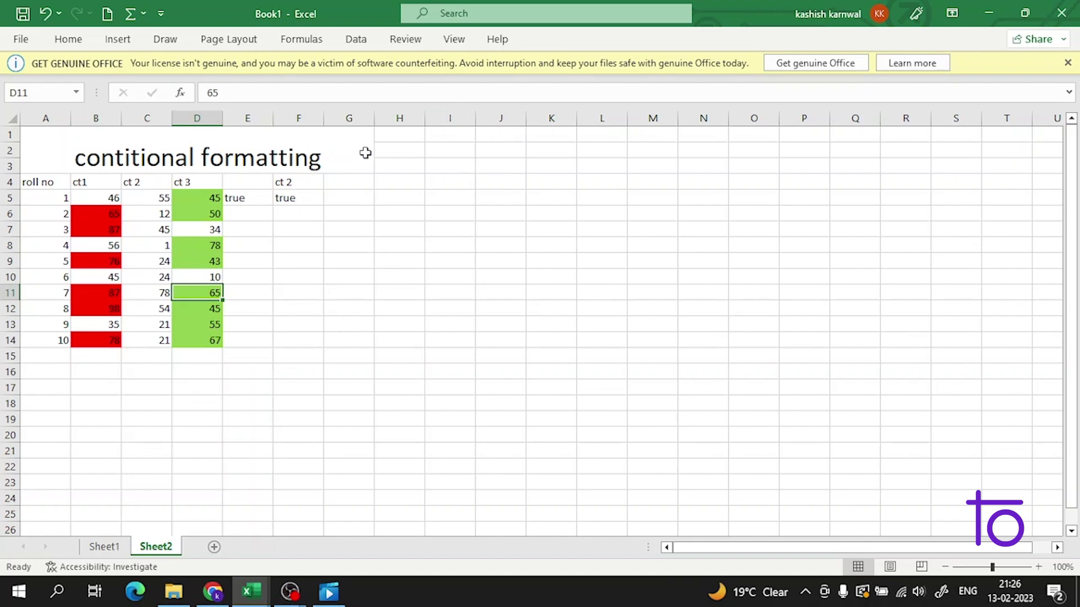
pyautogui.click(427, 147)
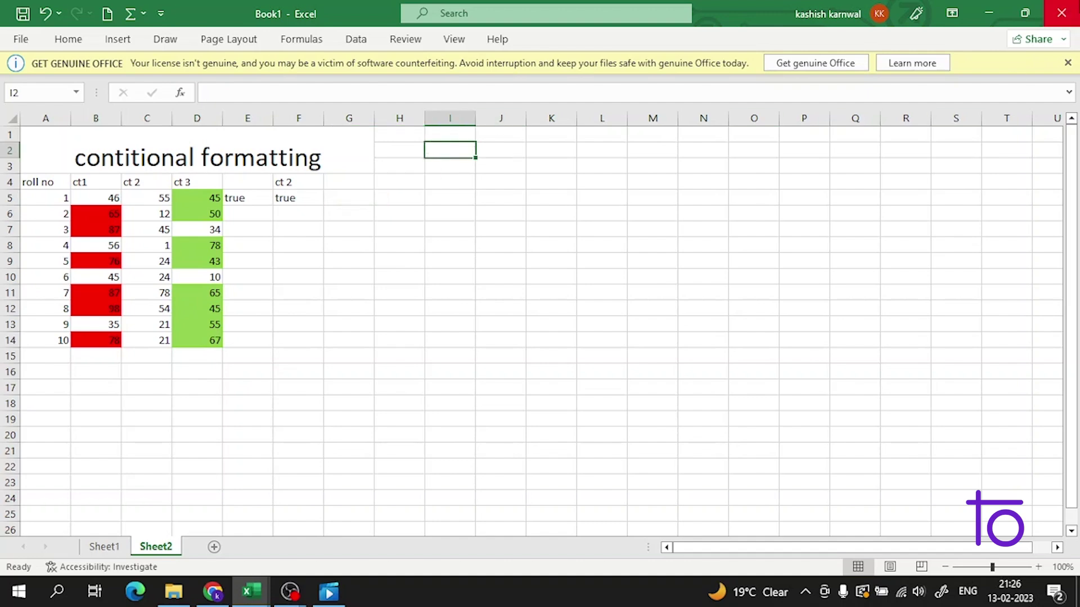
# Enter the formula =IF(C5>=50,"true","false") in cell C15 below the ct 2 marks
pyautogui.click(155, 199)
pyautogui.click(162, 360)
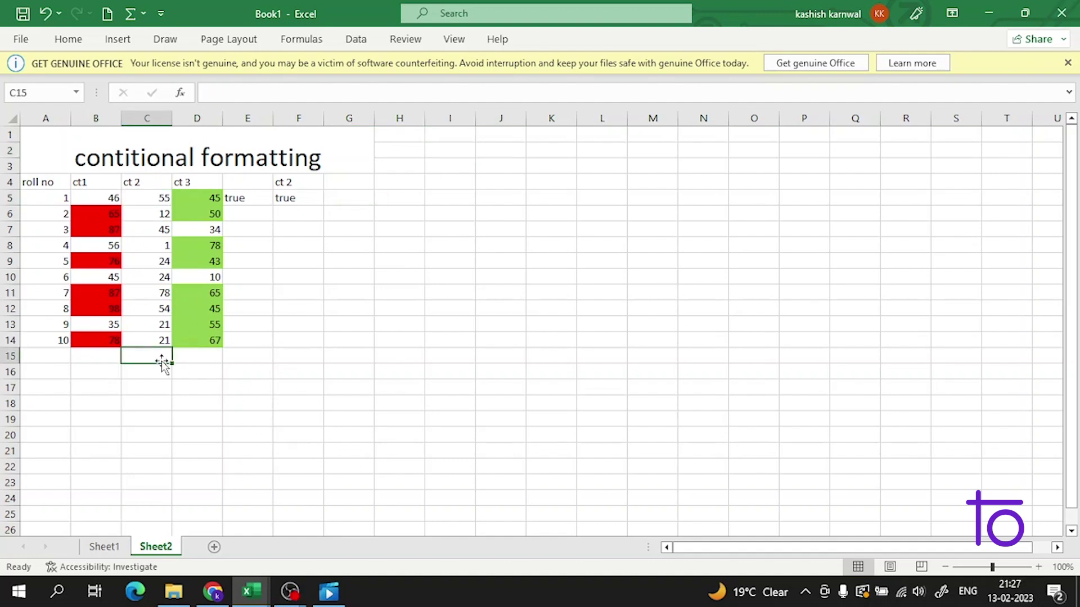
pyautogui.write('=if')
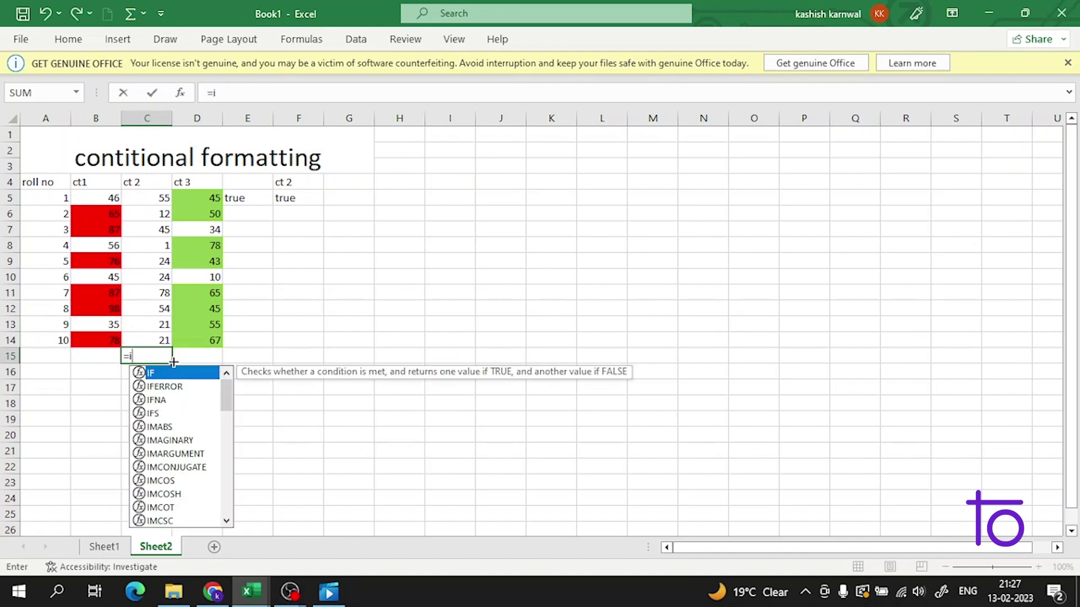
pyautogui.doubleClick(141, 376)
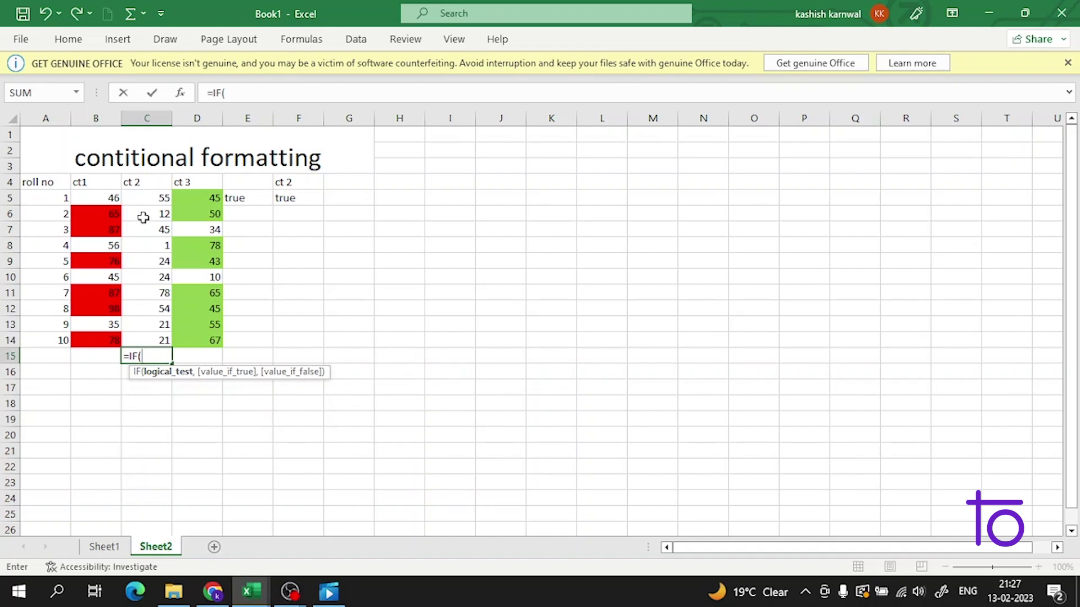
pyautogui.click(165, 198)
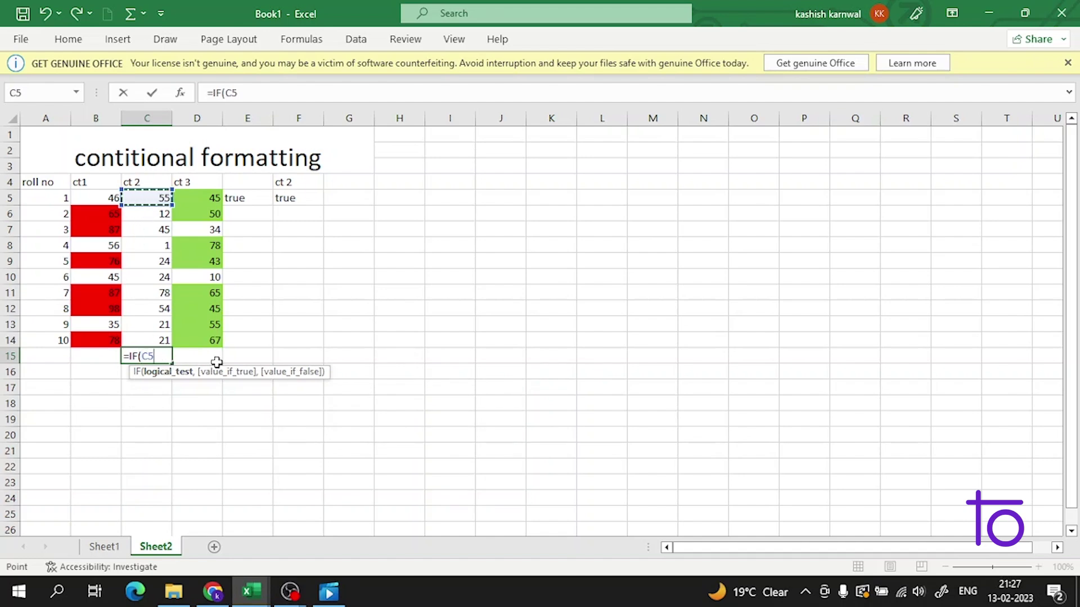
pyautogui.write('>=50,"tru')
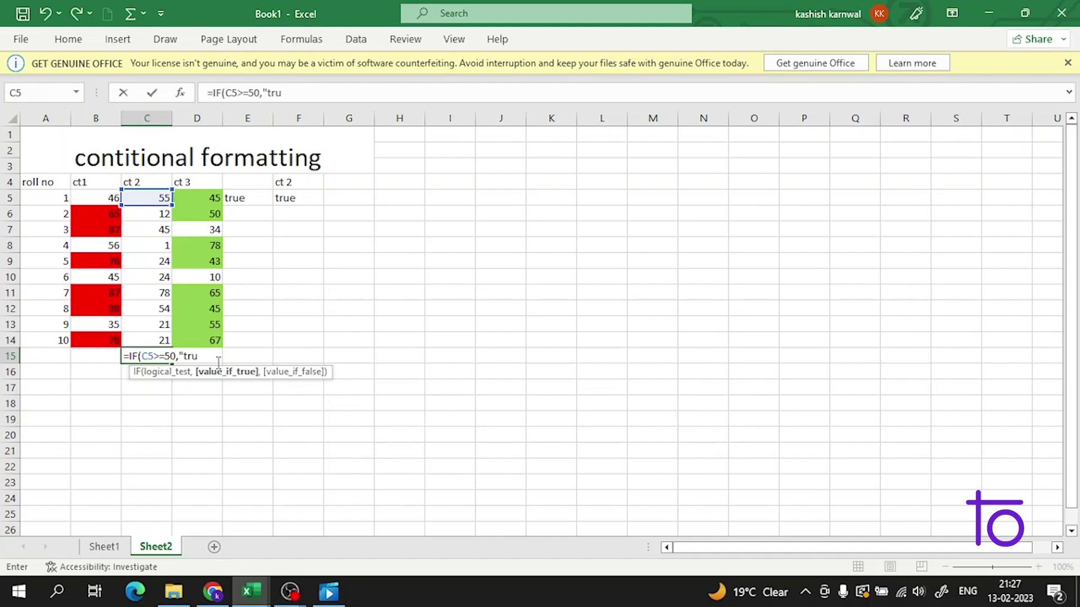
pyautogui.write('e",')
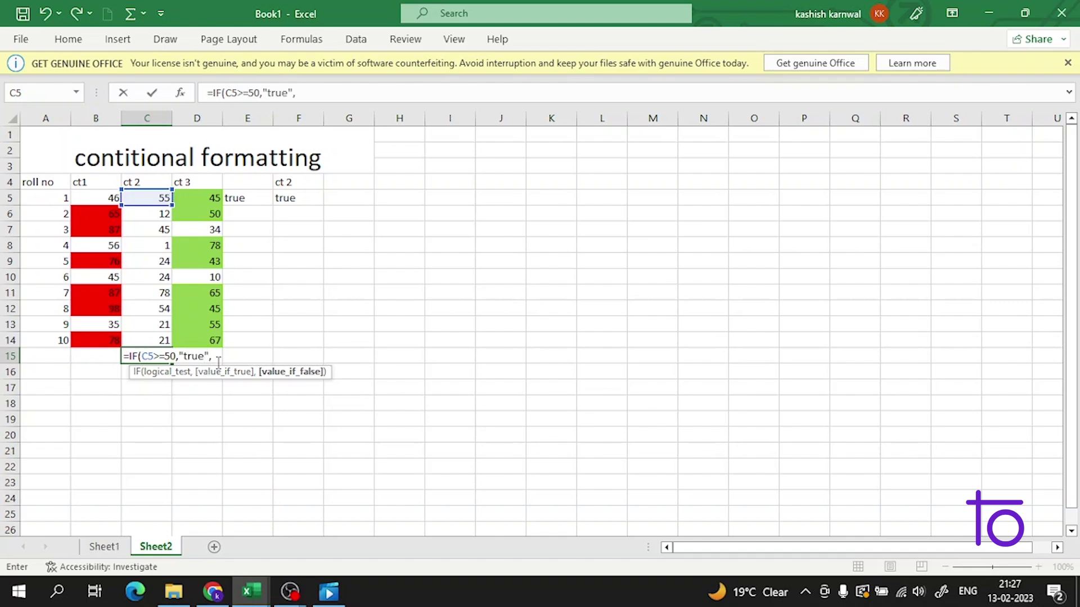
pyautogui.write('"false")')
pyautogui.press('Return')
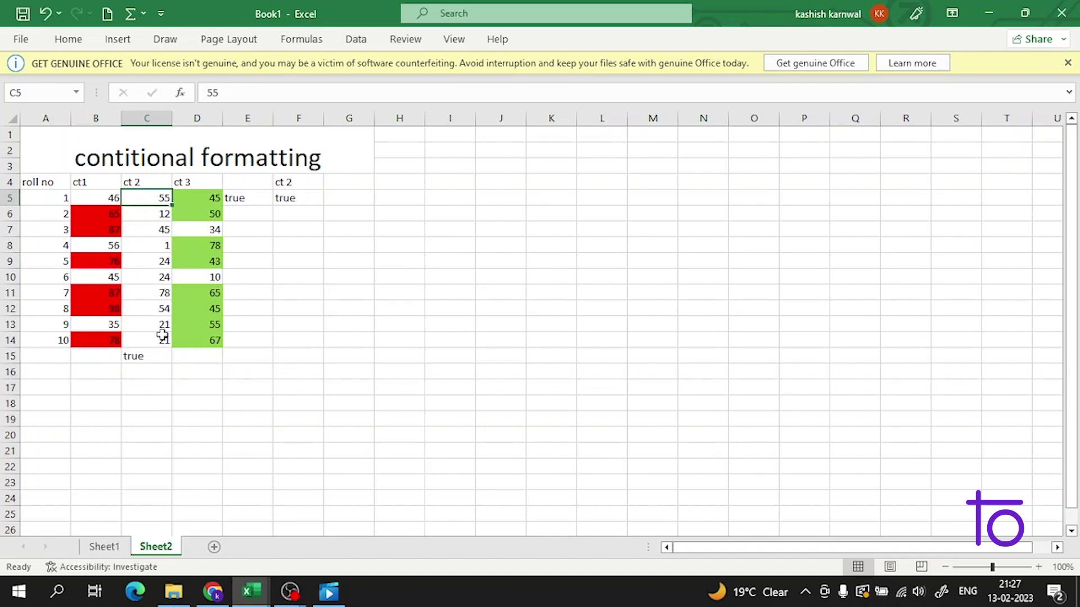
# Copy the text of the IF formula in cell C15
pyautogui.click(158, 359)
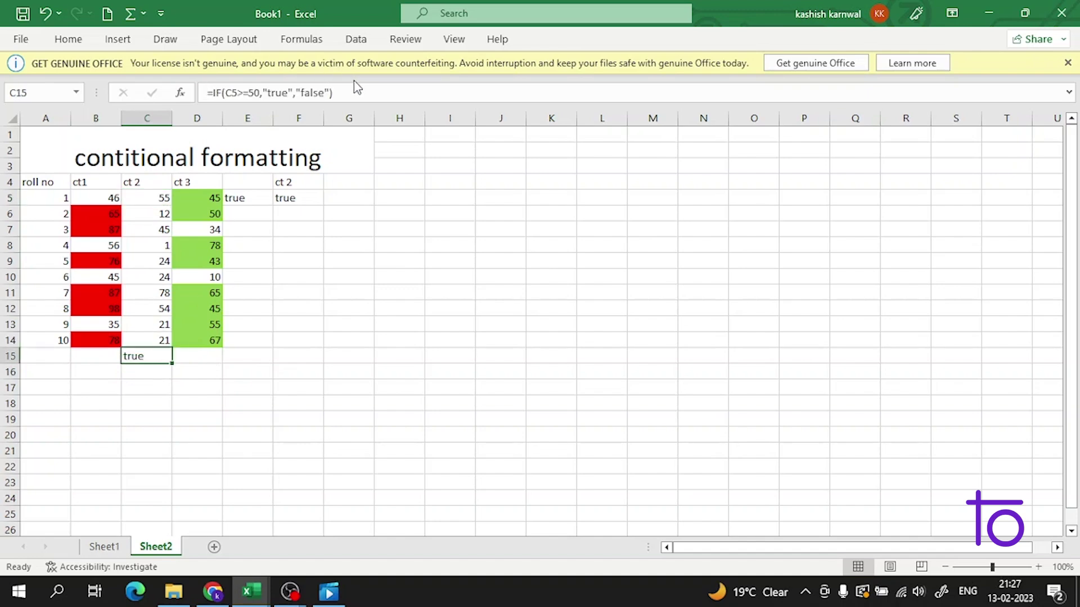
pyautogui.click(336, 93)
pyautogui.moveTo(336, 92); pyautogui.dragTo(115, 91)
pyautogui.hotkey('ctrl', 'c')
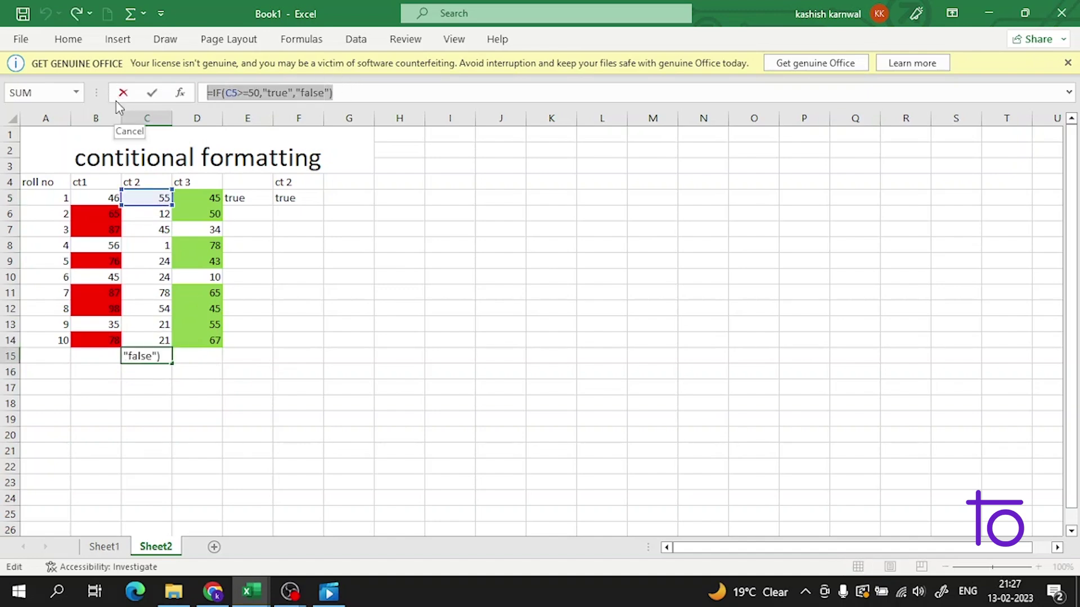
pyautogui.press('Return')
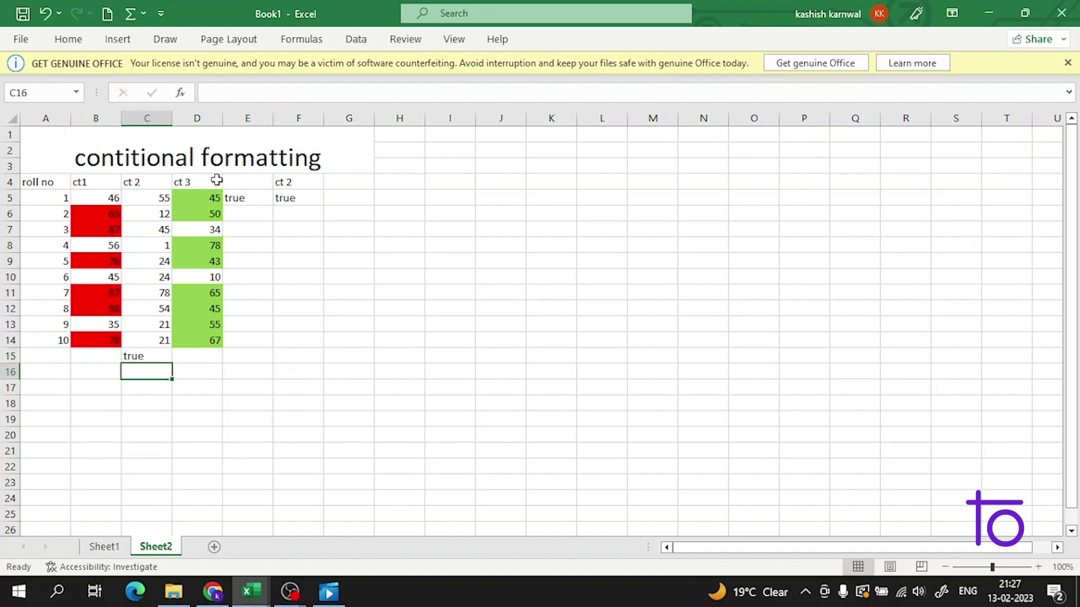
# Create a formula-based conditional formatting rule for the ct 2 marks in C5:C14 using =IF(C5>=50,"true","false")
pyautogui.moveTo(145, 198); pyautogui.dragTo(166, 338)
pyautogui.click(68, 38)
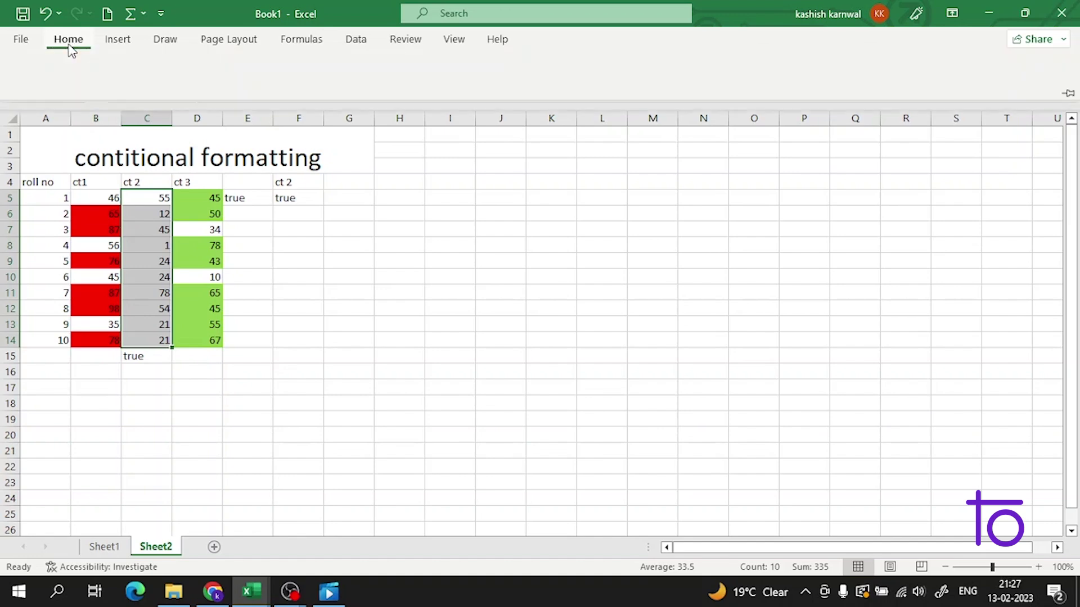
pyautogui.click(666, 110)
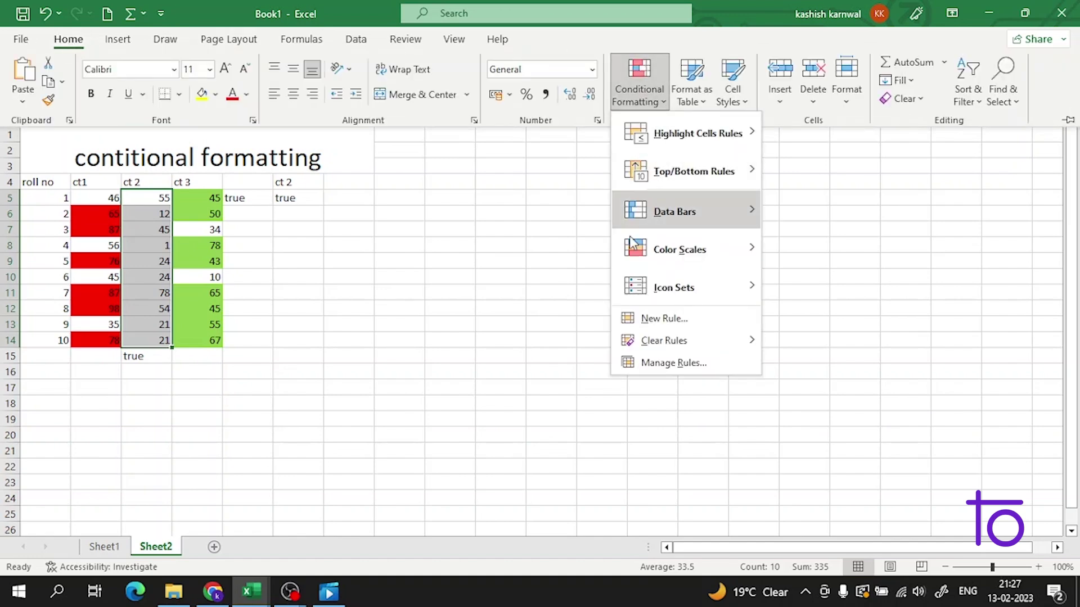
pyautogui.click(634, 316)
pyautogui.click(427, 189)
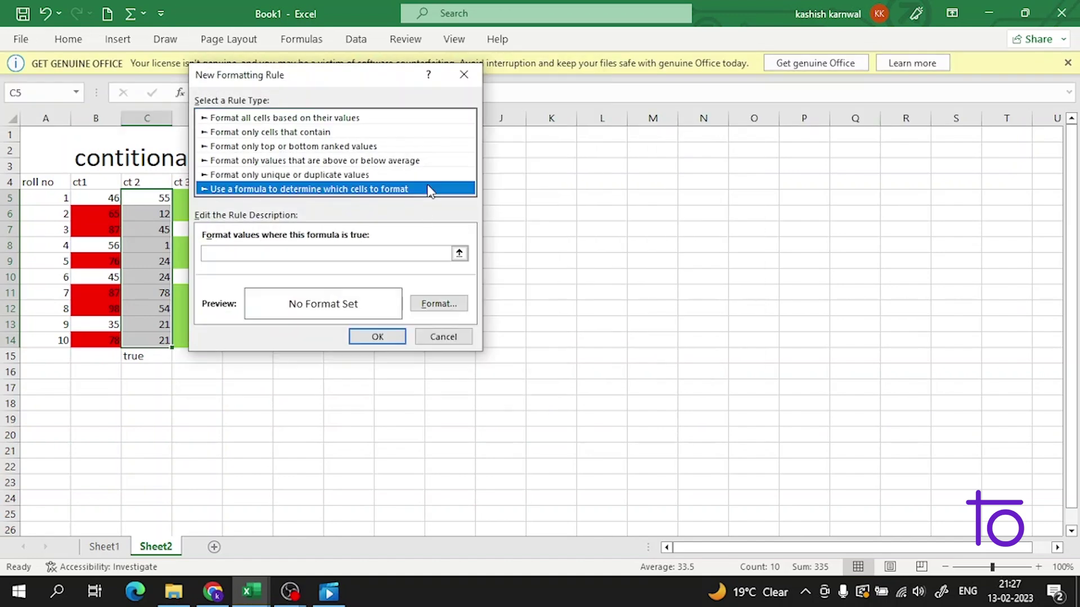
pyautogui.click(327, 253)
pyautogui.hotkey('ctrl', 'v')
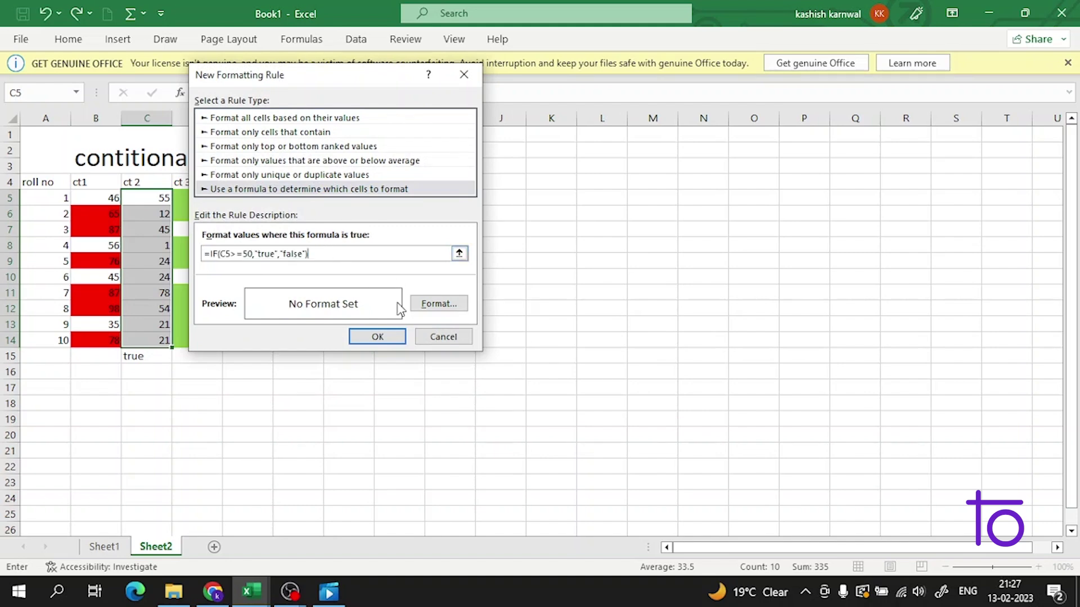
# Give the new rule a light blue fill and apply it to the ct 2 marks
pyautogui.click(437, 304)
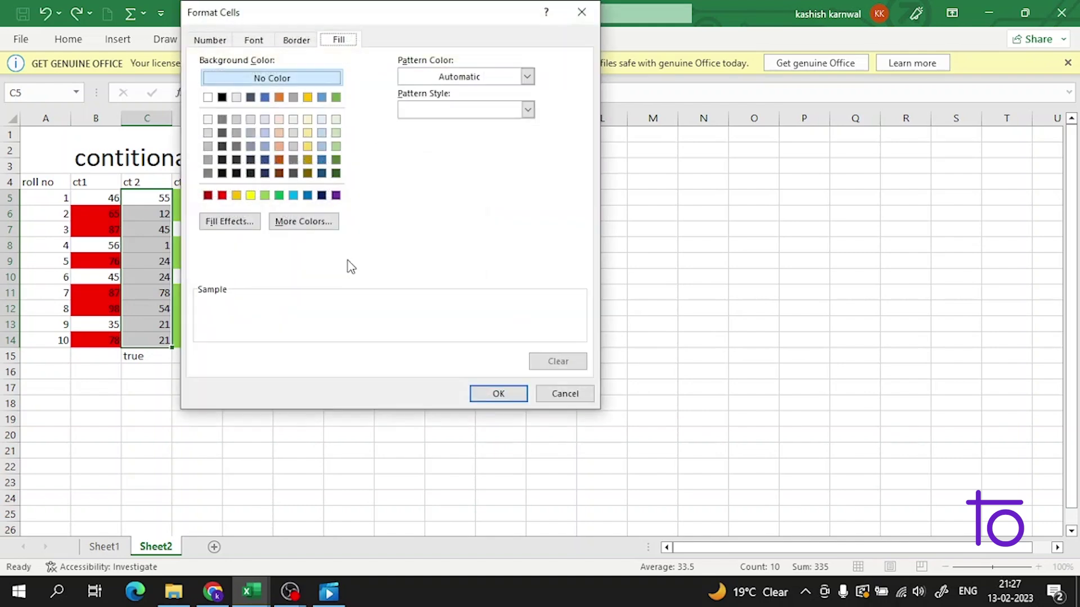
pyautogui.click(293, 195)
pyautogui.click(494, 397)
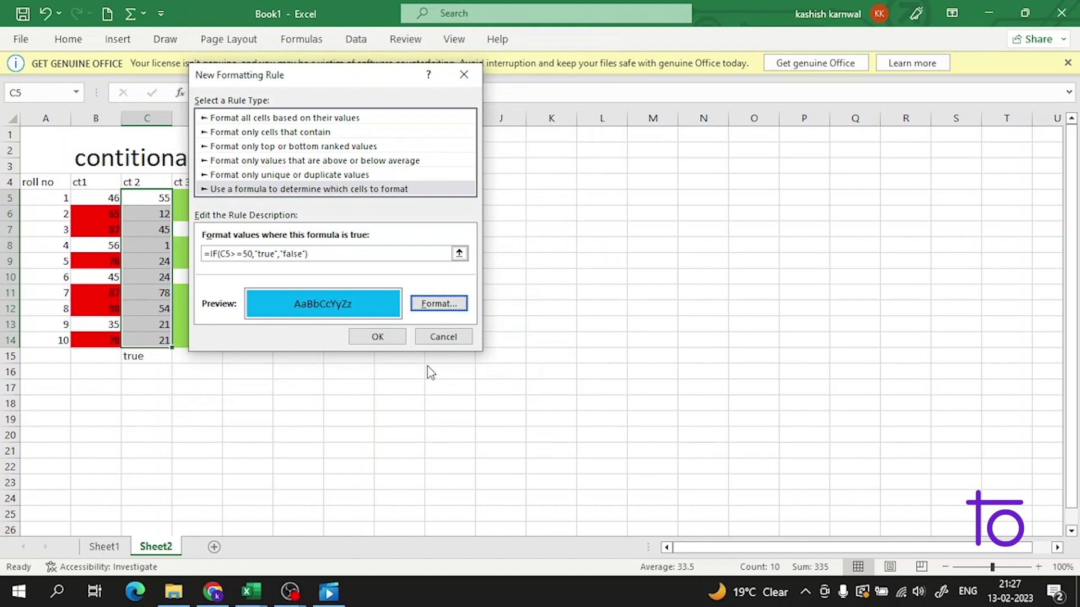
pyautogui.click(393, 333)
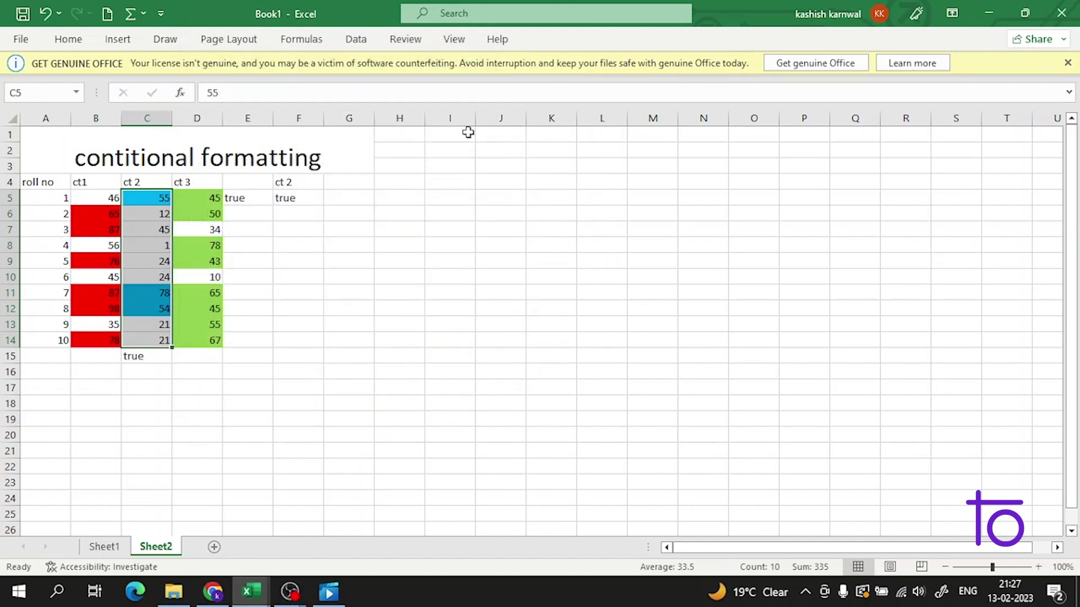
# Change the ct 2 mark of roll no 6 in cell C10 to 74
pyautogui.click(158, 231)
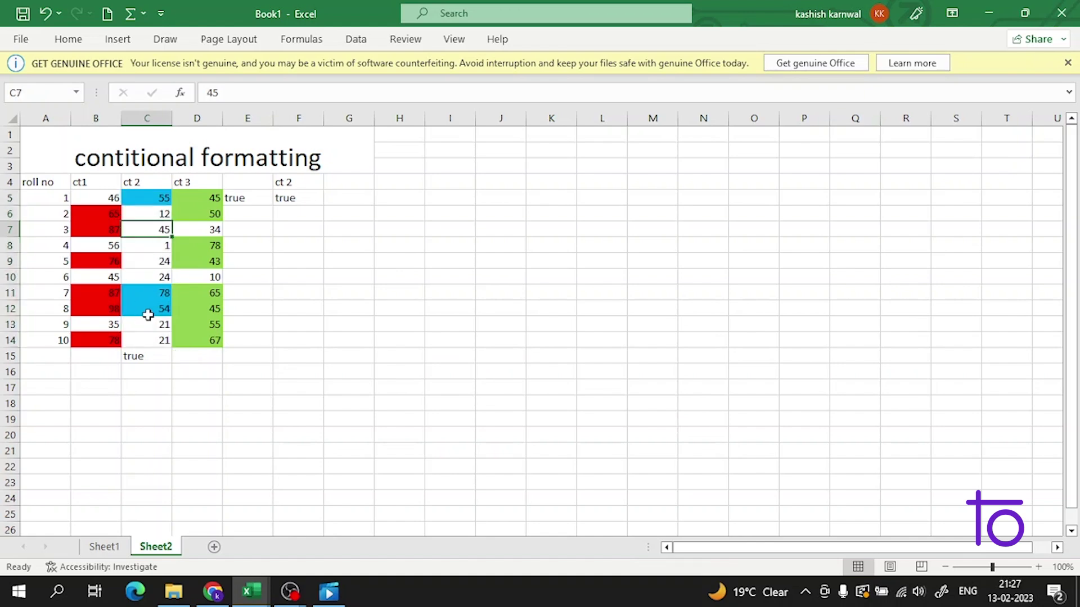
pyautogui.doubleClick(158, 276)
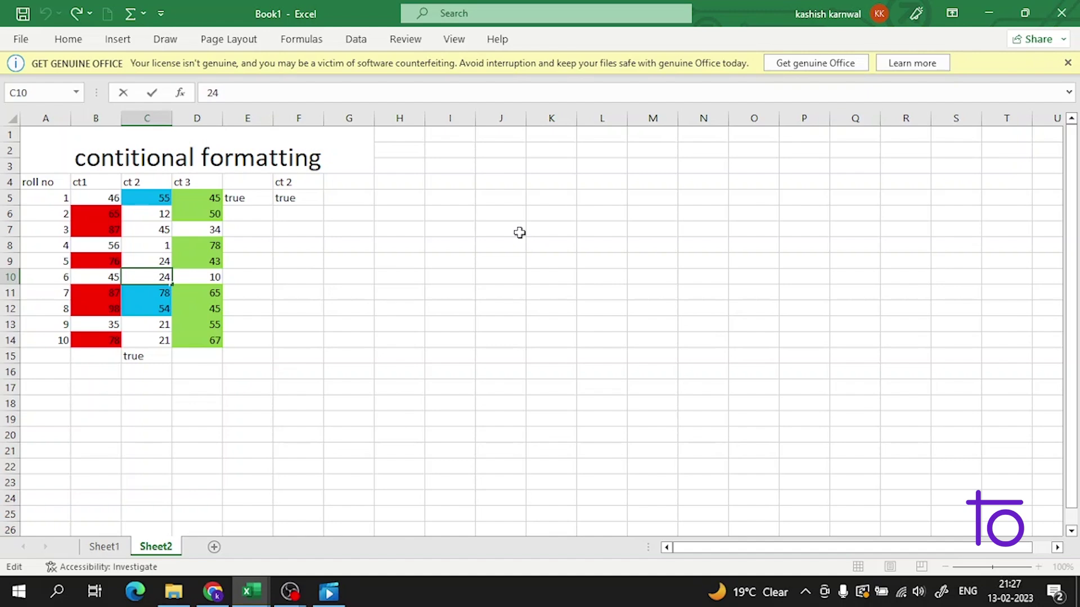
pyautogui.press('BackSpace')
pyautogui.press('Return')
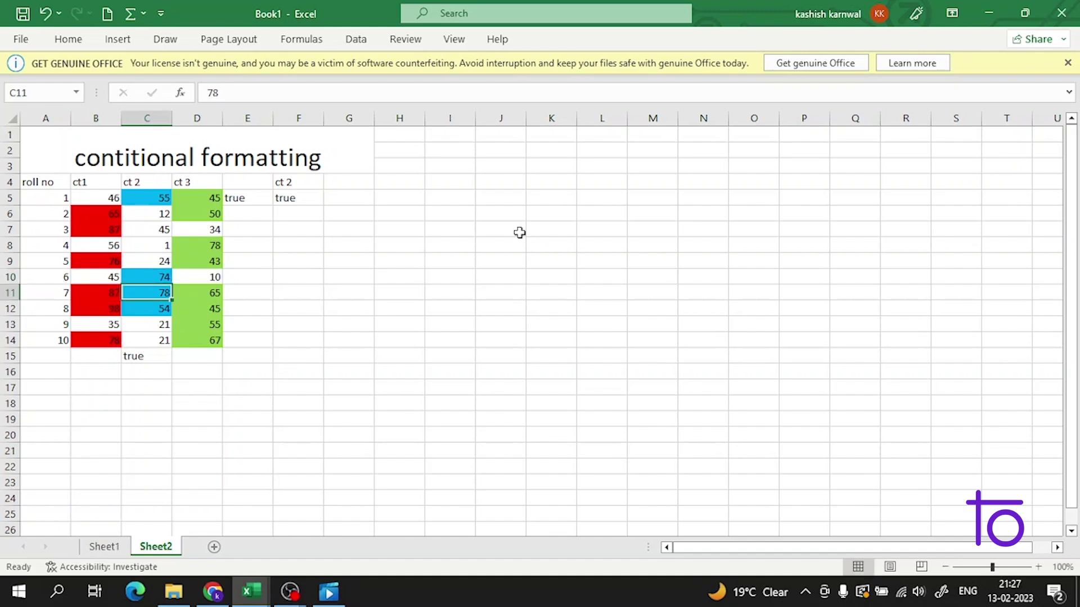